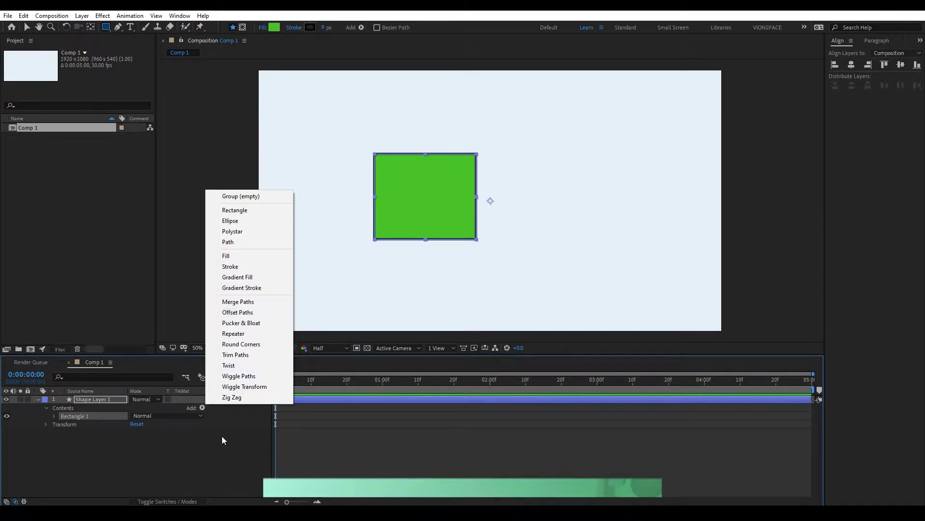
{"action": "left_click", "coordinate": [186, 468]}
{"action": "left_click", "coordinate": [83, 400]}
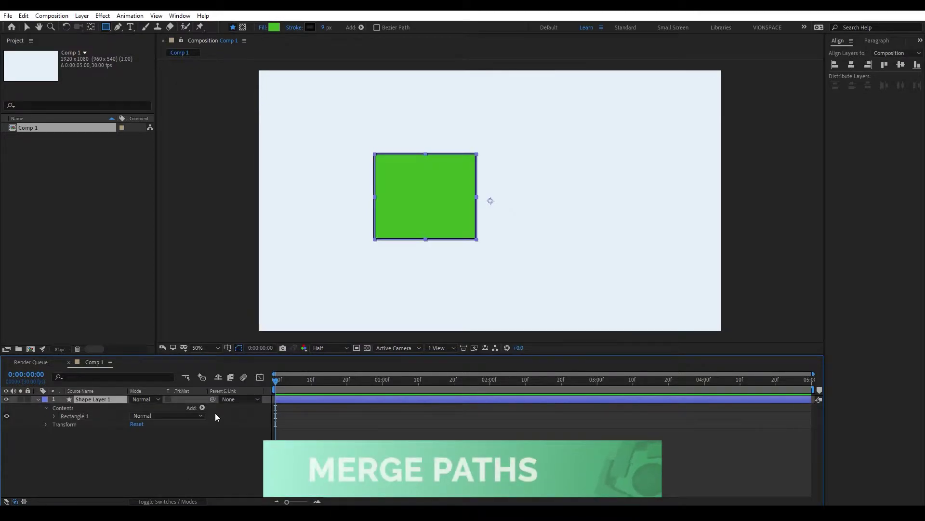
{"action": "left_click", "coordinate": [202, 408]}
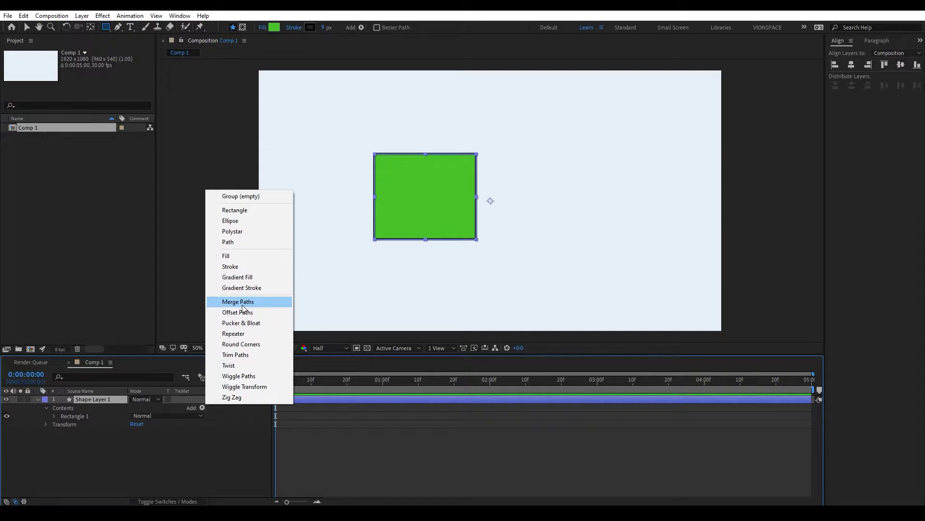
{"action": "left_click", "coordinate": [92, 459]}
{"action": "left_click", "coordinate": [96, 398]}
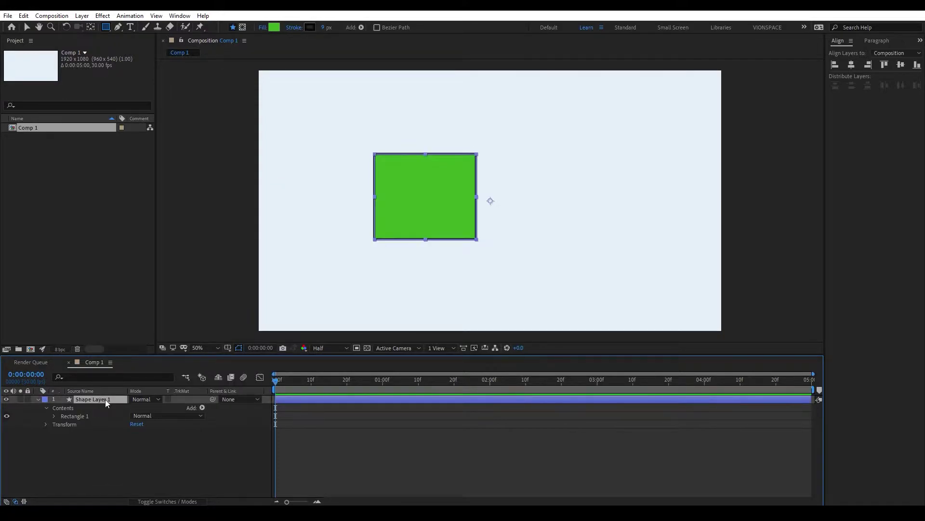
Step: Draw a circle on its own new shape layer with the Ellipse tool, overlapping the green rectangle's lower-right corner
{"action": "left_click", "coordinate": [72, 422]}
{"action": "left_click", "coordinate": [74, 415]}
{"action": "left_click", "coordinate": [105, 446]}
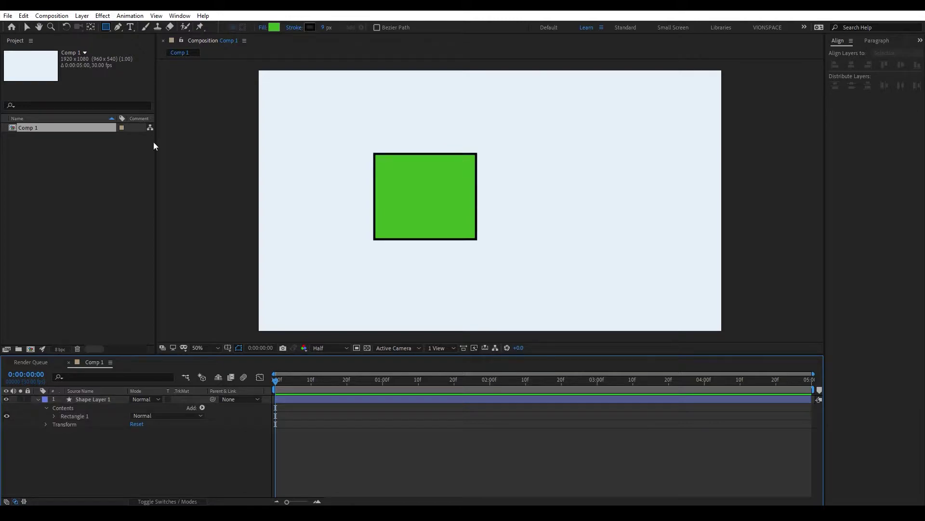
{"action": "left_click_drag", "start_coordinate": [107, 32], "coordinate": [145, 48]}
{"action": "left_click_drag", "start_coordinate": [495, 204], "coordinate": [513, 285]}
{"action": "key", "text": "space"}
{"action": "left_click", "coordinate": [269, 468]}
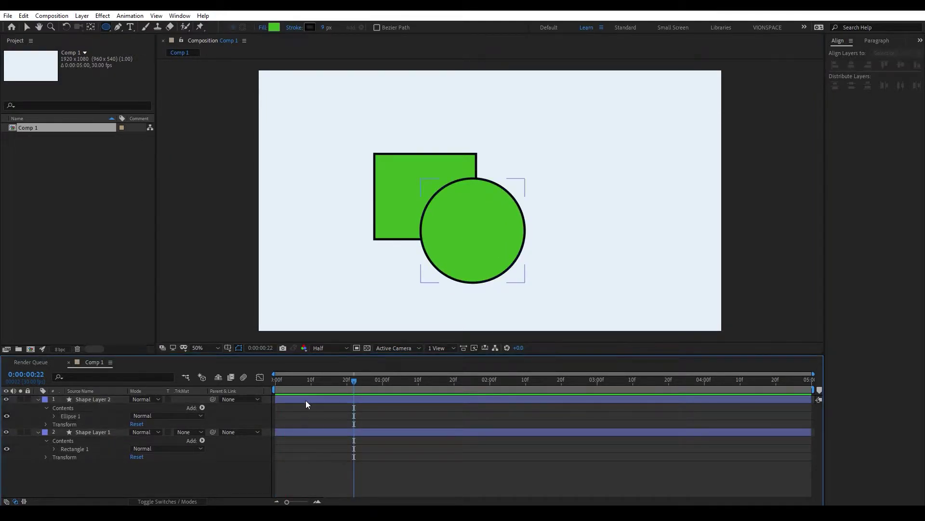
Step: Add Merge Paths to the rectangle's Shape Layer 1 and expand its mode setting
{"action": "left_click", "coordinate": [202, 440]}
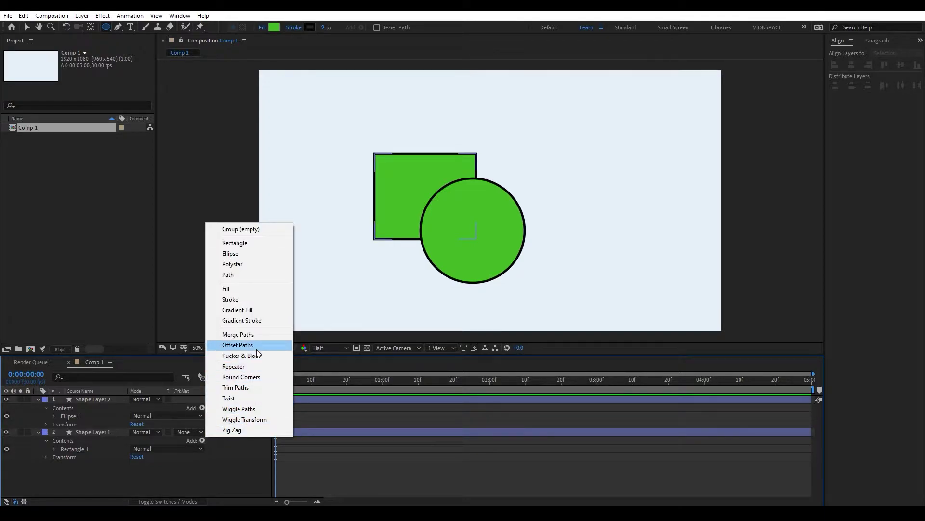
{"action": "left_click", "coordinate": [253, 334]}
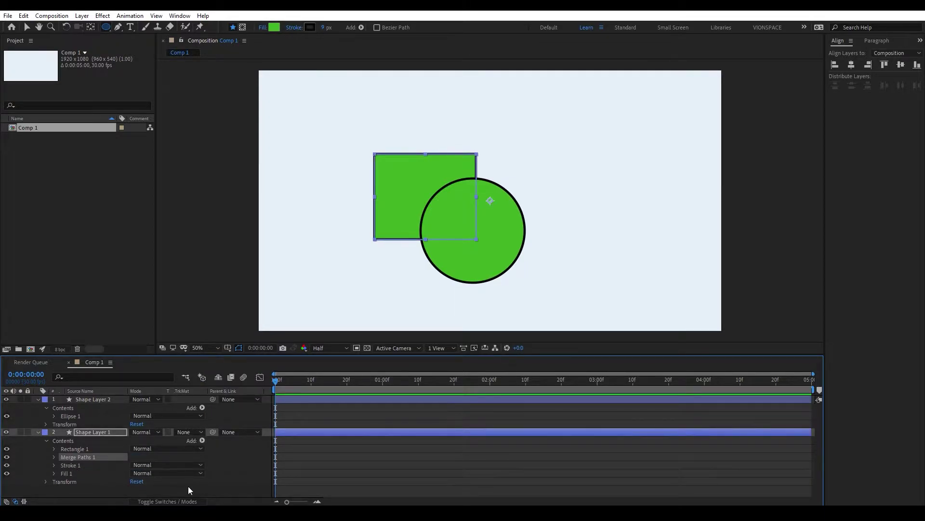
{"action": "left_click", "coordinate": [53, 457]}
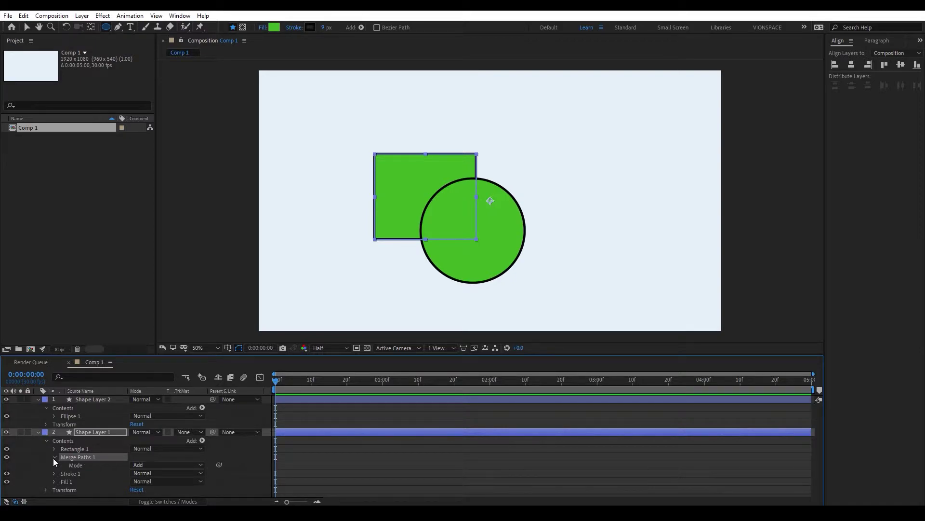
Step: Try the Subtract, Merge, Exclude Intersections and Intersect modes on Shape Layer 1's Merge Paths
{"action": "left_click", "coordinate": [151, 464]}
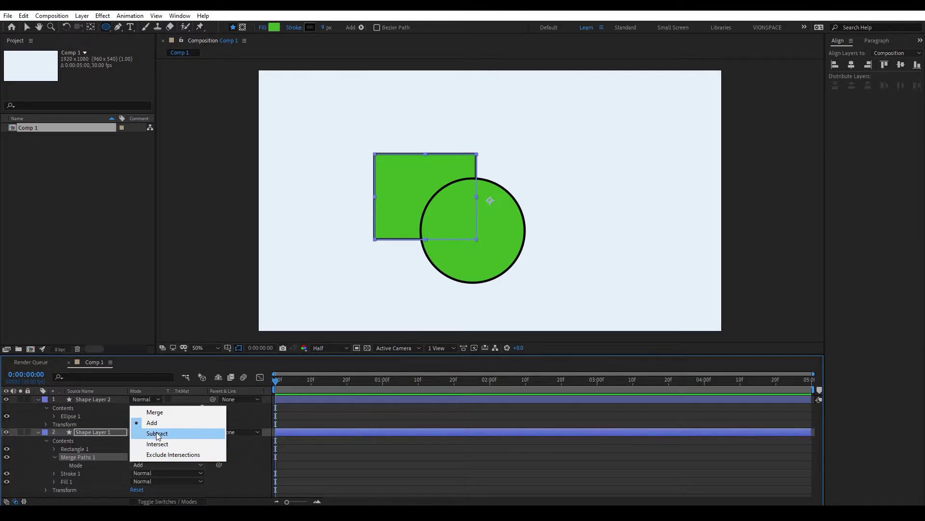
{"action": "left_click", "coordinate": [157, 433]}
{"action": "left_click", "coordinate": [162, 464]}
{"action": "left_click", "coordinate": [161, 416]}
{"action": "left_click", "coordinate": [150, 466]}
{"action": "left_click", "coordinate": [152, 455]}
{"action": "left_click", "coordinate": [147, 465]}
{"action": "left_click", "coordinate": [148, 442]}
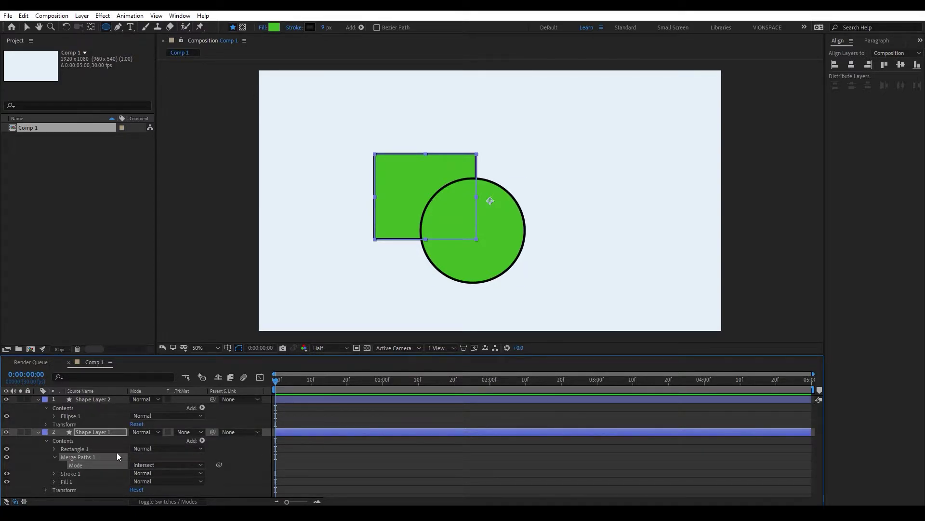
{"action": "left_click", "coordinate": [92, 431]}
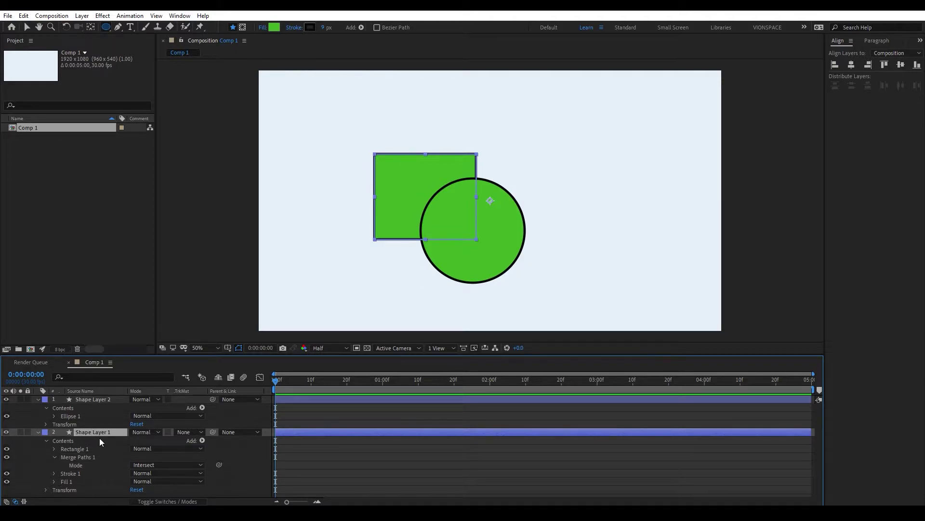
{"action": "key", "text": "Delete"}
{"action": "key", "text": "ctrl+z"}
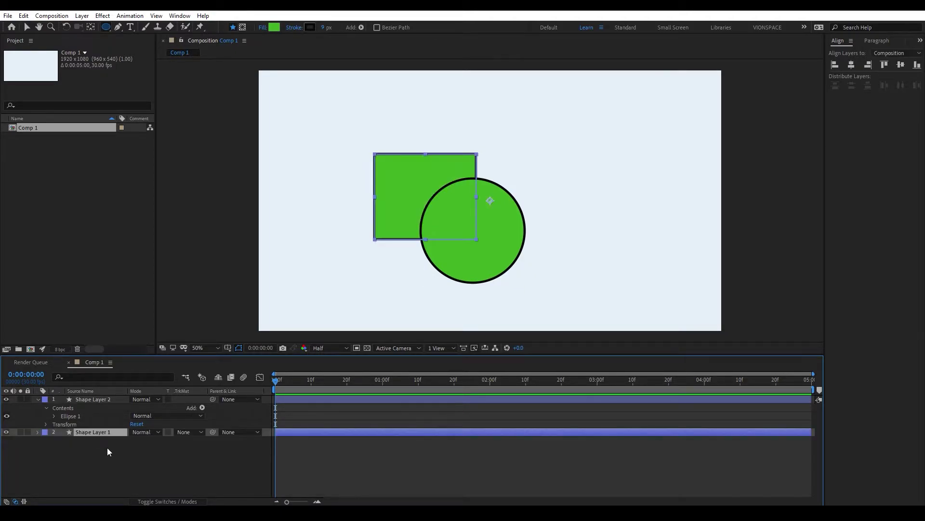
Step: Delete the circle's Shape Layer 2 and remove Merge Paths from the contents of Shape Layer 1
{"action": "left_click", "coordinate": [93, 401]}
{"action": "key", "text": "Delete"}
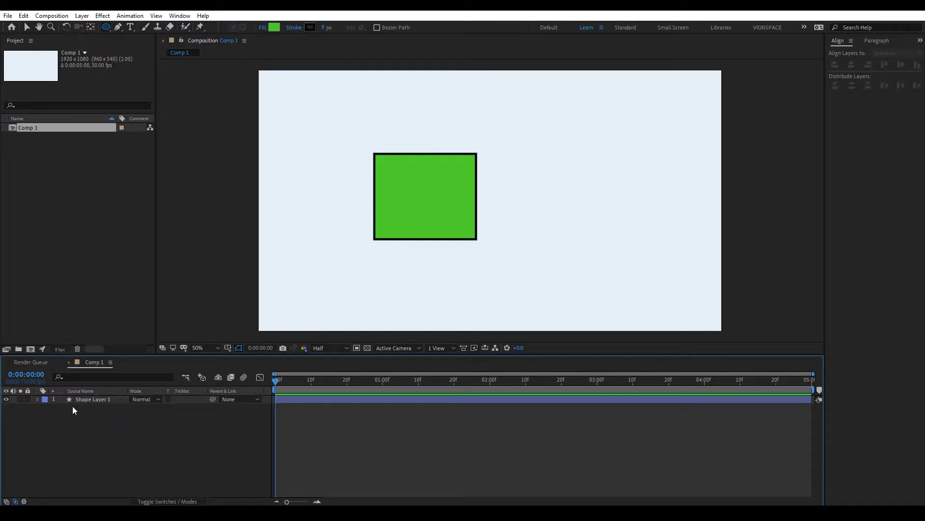
{"action": "left_click", "coordinate": [37, 400]}
{"action": "left_click", "coordinate": [46, 408]}
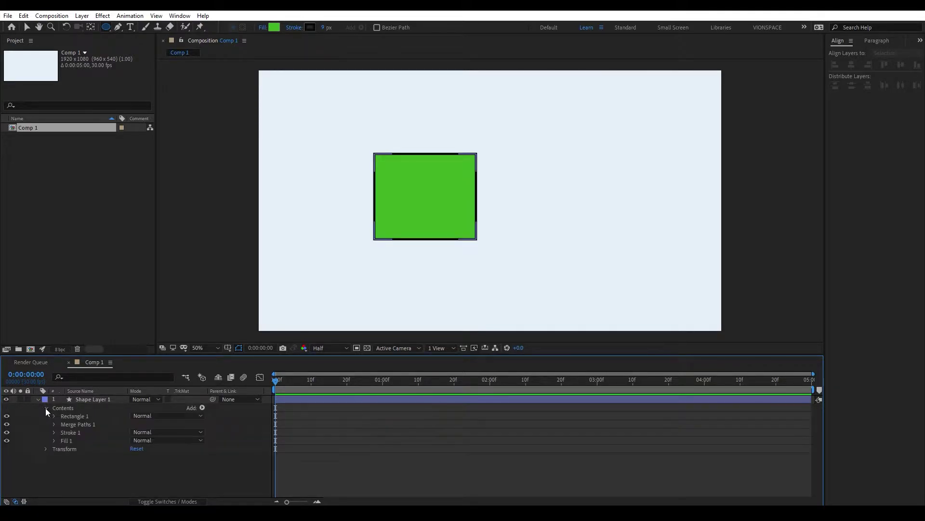
{"action": "left_click", "coordinate": [74, 423]}
{"action": "key", "text": "Delete"}
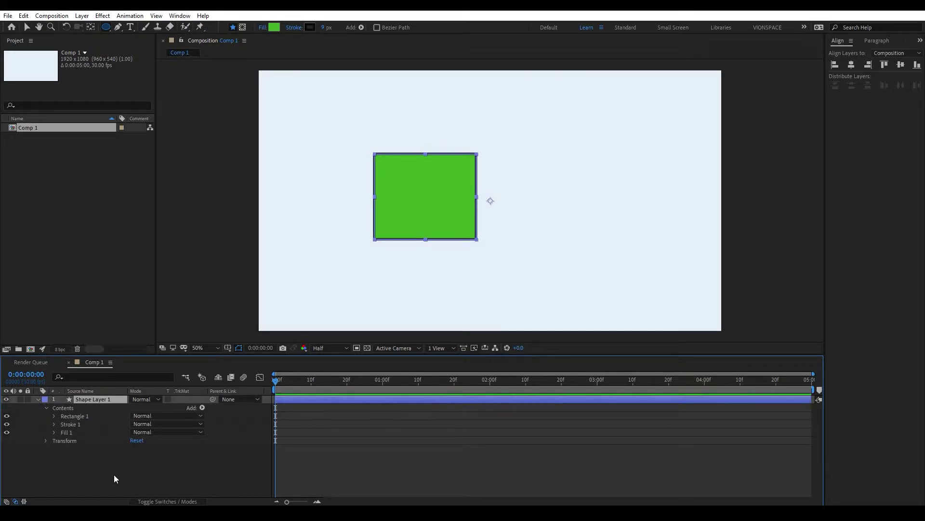
Step: Draw a circle inside the existing Shape Layer 1, overlapping the green rectangle's lower-right corner
{"action": "left_click", "coordinate": [110, 471]}
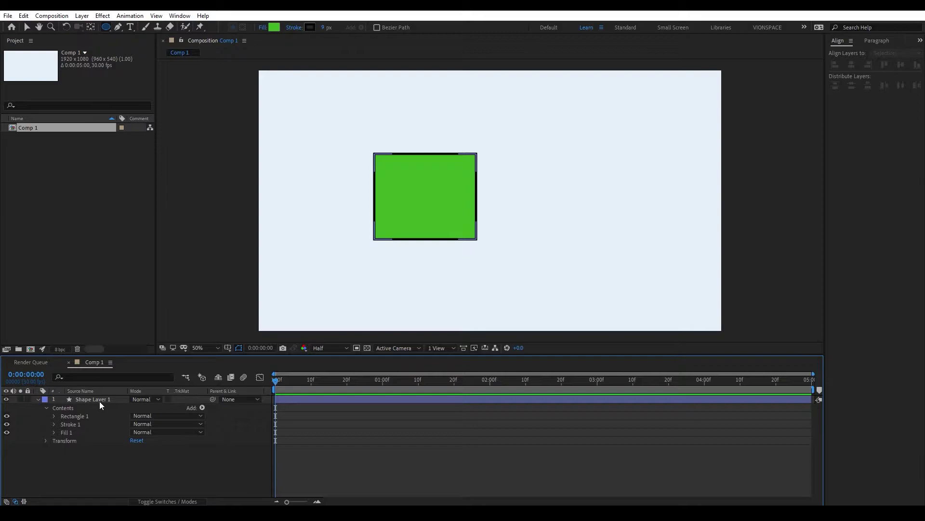
{"action": "left_click", "coordinate": [87, 400]}
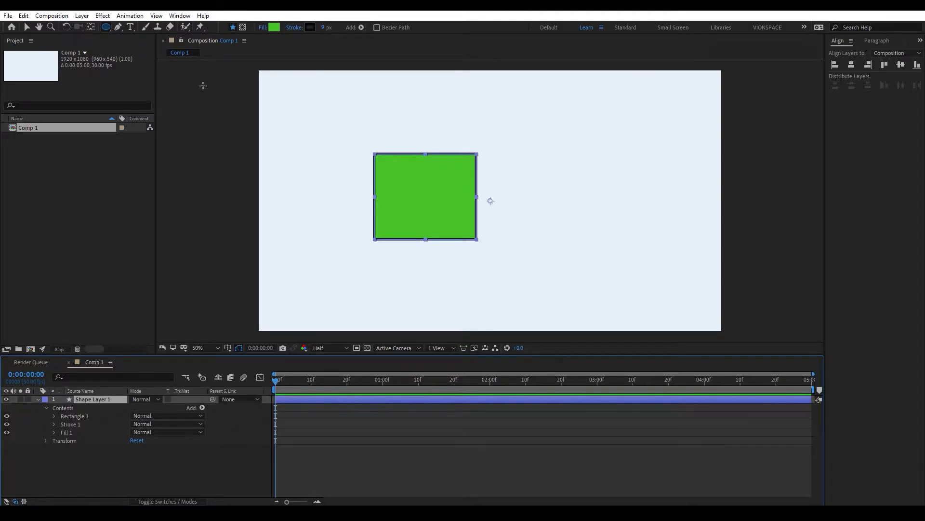
{"action": "left_click_drag", "start_coordinate": [430, 192], "coordinate": [516, 276]}
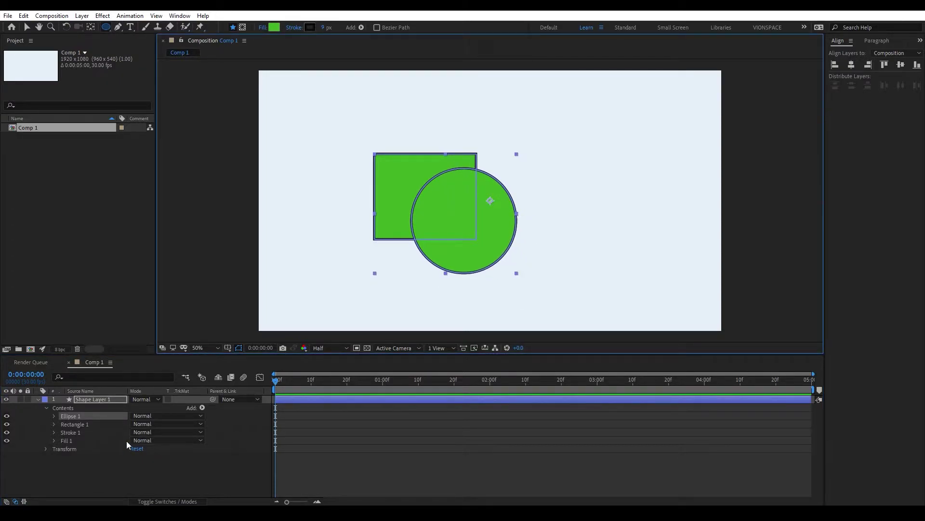
{"action": "left_click", "coordinate": [65, 417]}
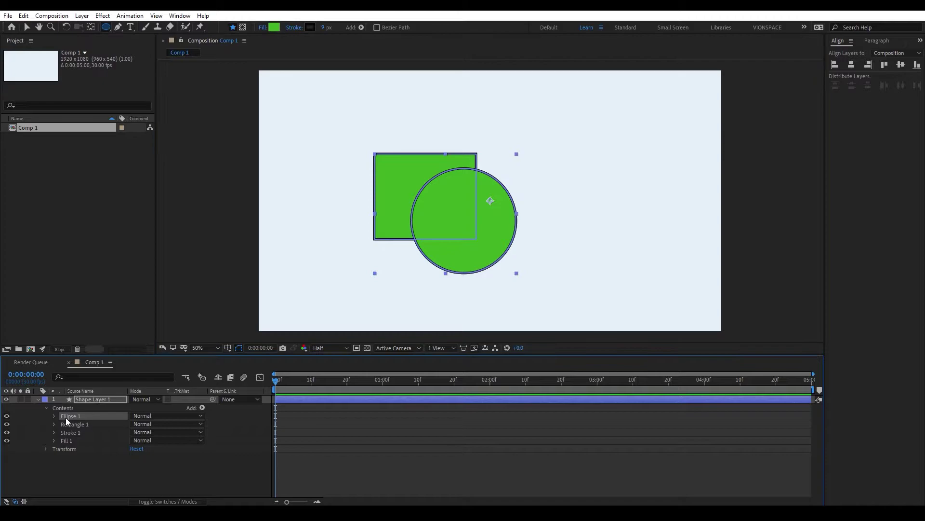
{"action": "left_click", "coordinate": [78, 423]}
{"action": "left_click", "coordinate": [78, 416]}
{"action": "left_click", "coordinate": [76, 425]}
{"action": "left_click", "coordinate": [69, 418]}
Step: Add Merge Paths inside the Rectangle 1 group, place it below the group's stroke and expand its mode setting
{"action": "left_click", "coordinate": [71, 426]}
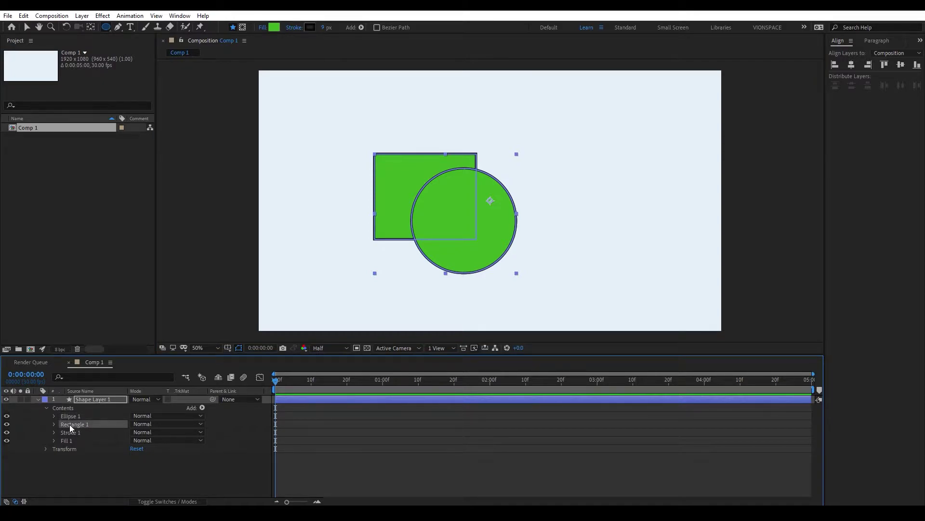
{"action": "left_click", "coordinate": [202, 407]}
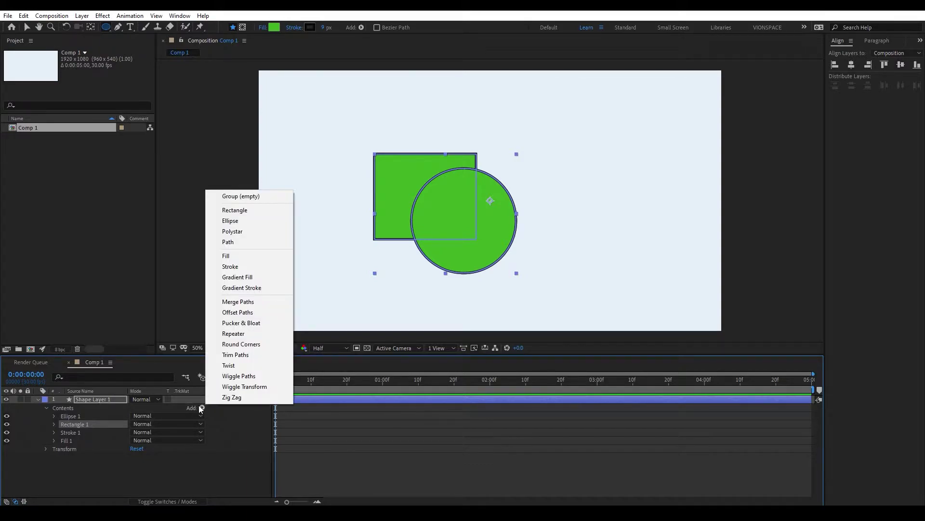
{"action": "left_click", "coordinate": [261, 303]}
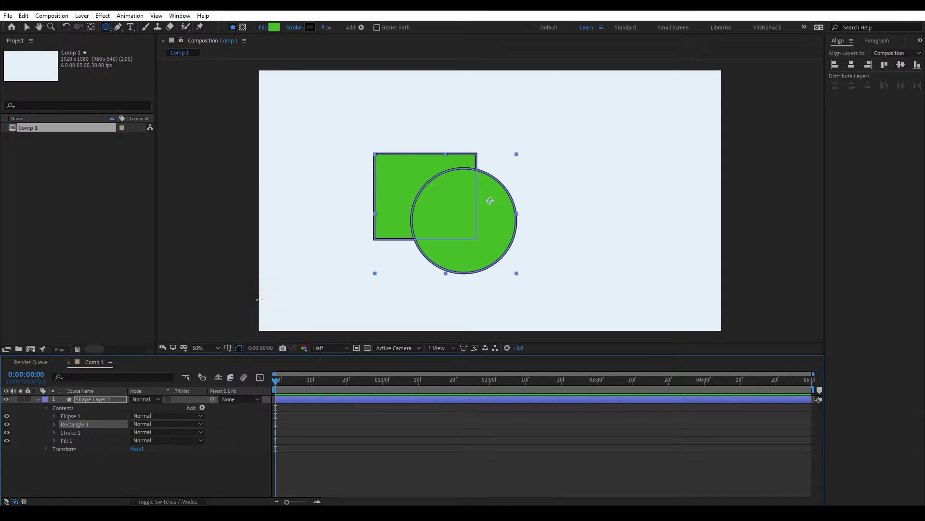
{"action": "left_click_drag", "start_coordinate": [90, 442], "coordinate": [88, 450]}
{"action": "left_click", "coordinate": [61, 450]}
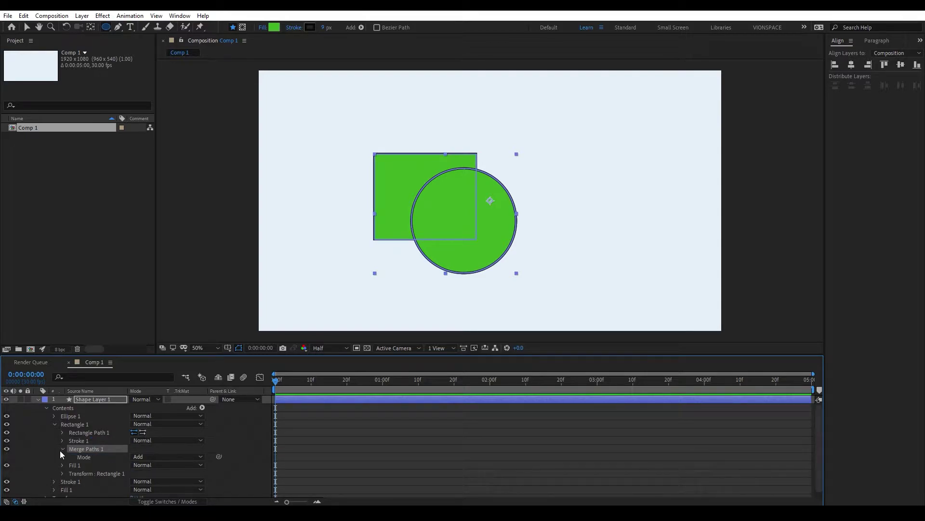
Step: Try the Merge, Add and Subtract modes on the Merge Paths inside Rectangle 1
{"action": "left_click", "coordinate": [145, 457]}
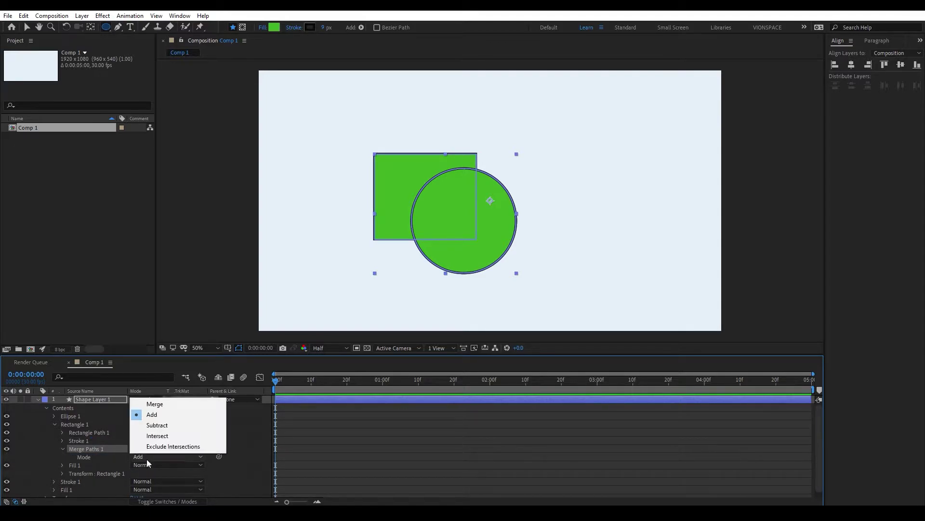
{"action": "left_click", "coordinate": [156, 403]}
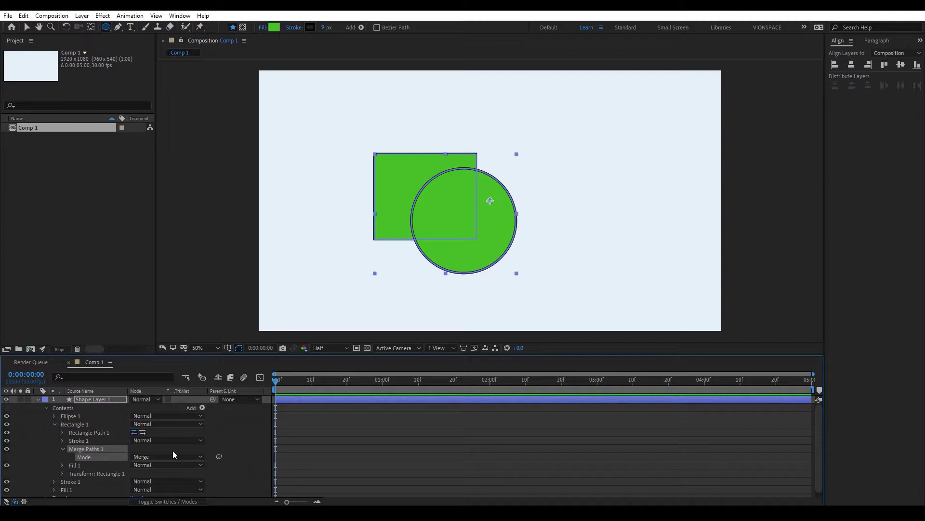
{"action": "left_click", "coordinate": [159, 457]}
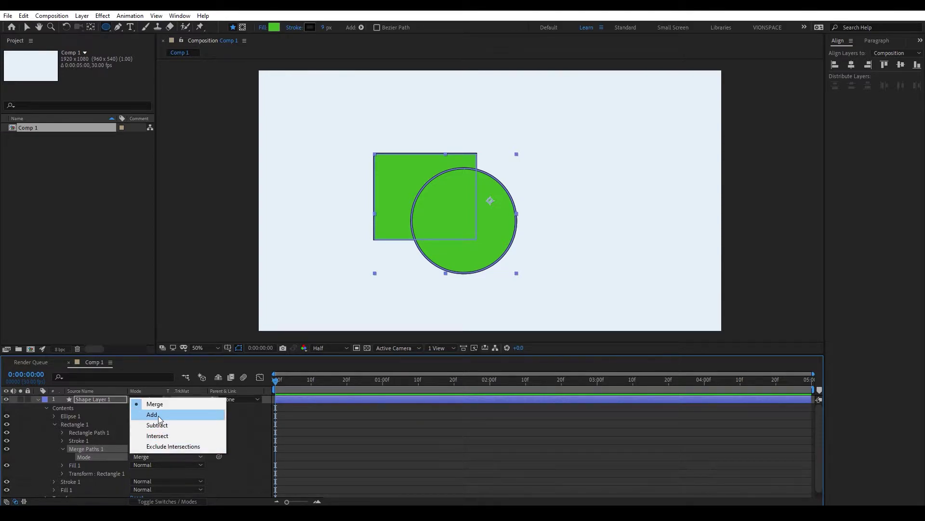
{"action": "left_click", "coordinate": [158, 416]}
{"action": "left_click", "coordinate": [158, 457]}
{"action": "left_click", "coordinate": [154, 426]}
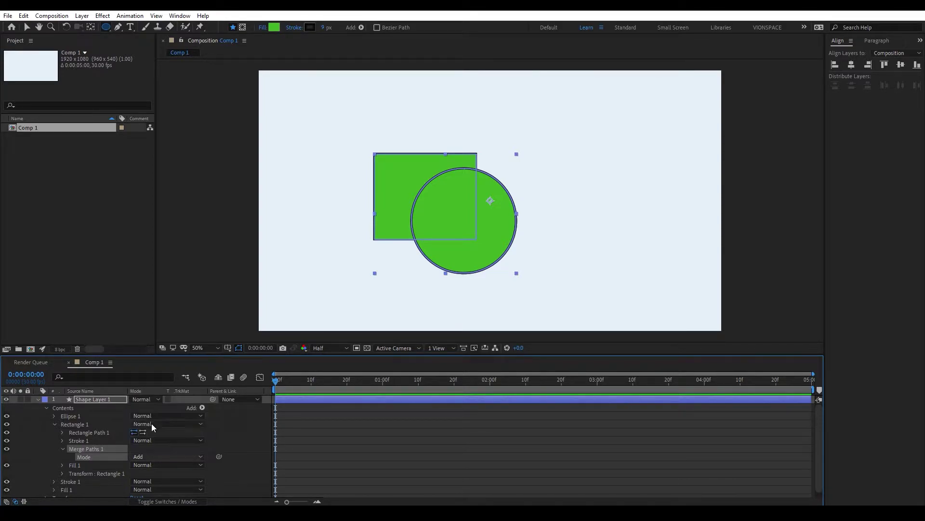
Step: Move Merge Paths above the stroke in Rectangle 1 and try its Merge and Subtract modes
{"action": "left_click_drag", "start_coordinate": [91, 449], "coordinate": [86, 436]}
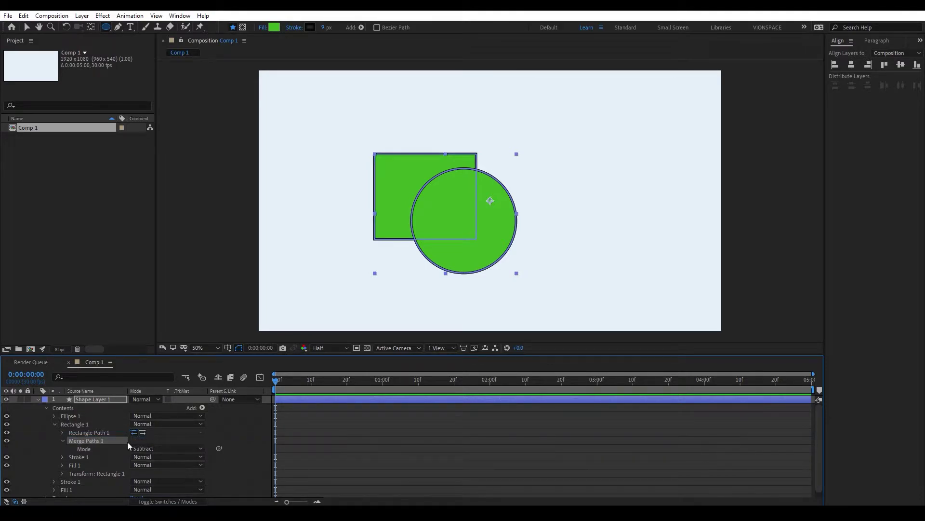
{"action": "left_click", "coordinate": [162, 449]}
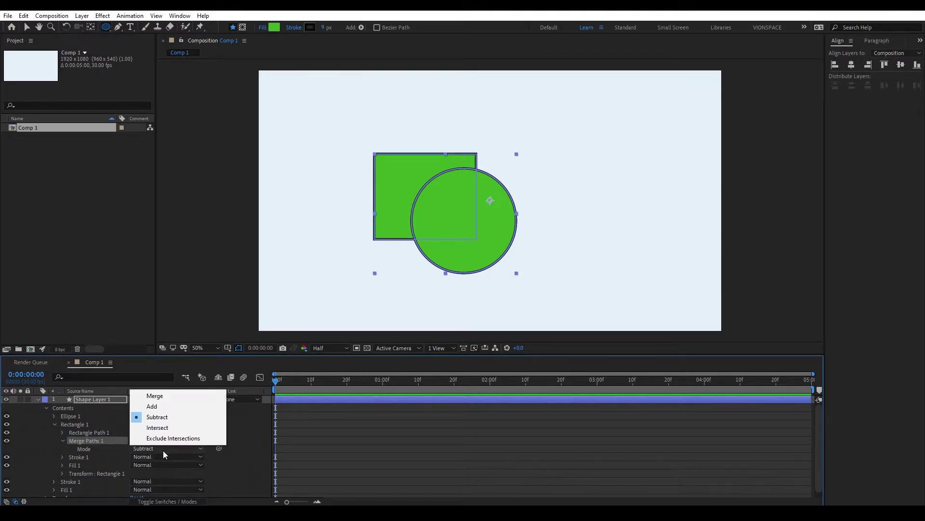
{"action": "left_click", "coordinate": [163, 397]}
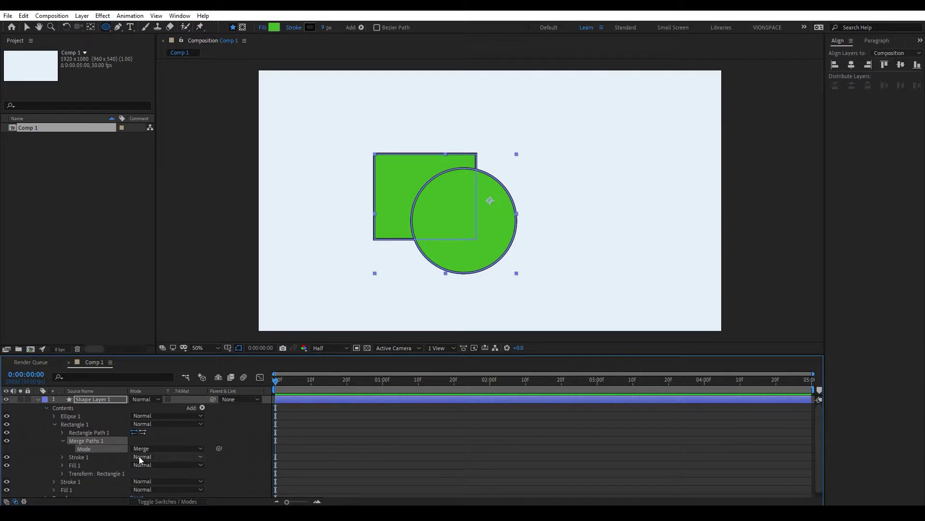
{"action": "left_click", "coordinate": [156, 449]}
{"action": "left_click", "coordinate": [154, 415]}
Step: Replace the Merge Paths inside Rectangle 1 with one in Shape Layer 1's main contents, directly beneath Rectangle 1, and expand its mode setting
{"action": "left_click", "coordinate": [63, 441]}
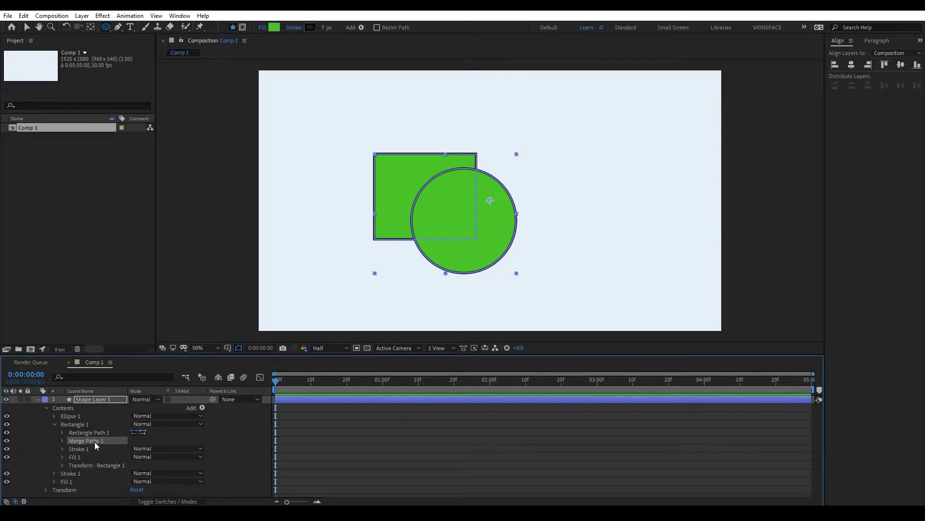
{"action": "key", "text": "Delete"}
{"action": "left_click", "coordinate": [63, 408]}
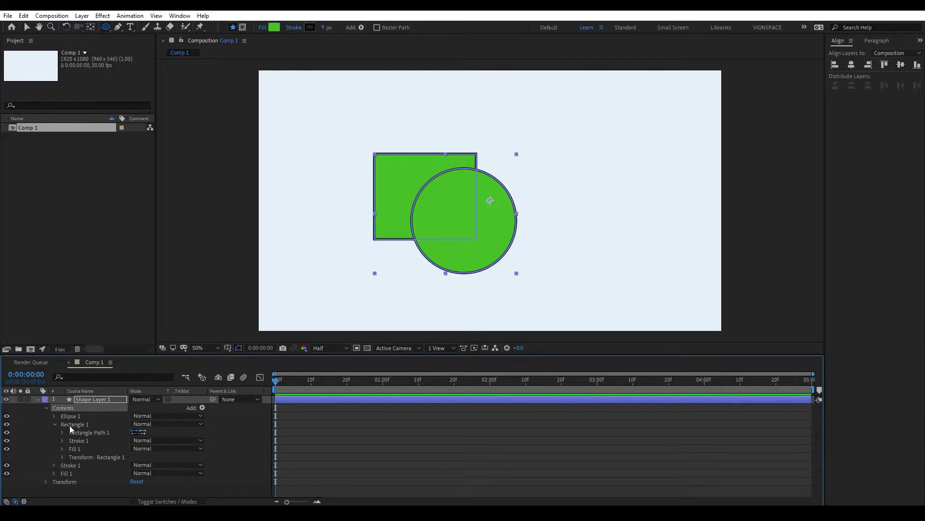
{"action": "left_click", "coordinate": [201, 407]}
{"action": "left_click", "coordinate": [245, 302]}
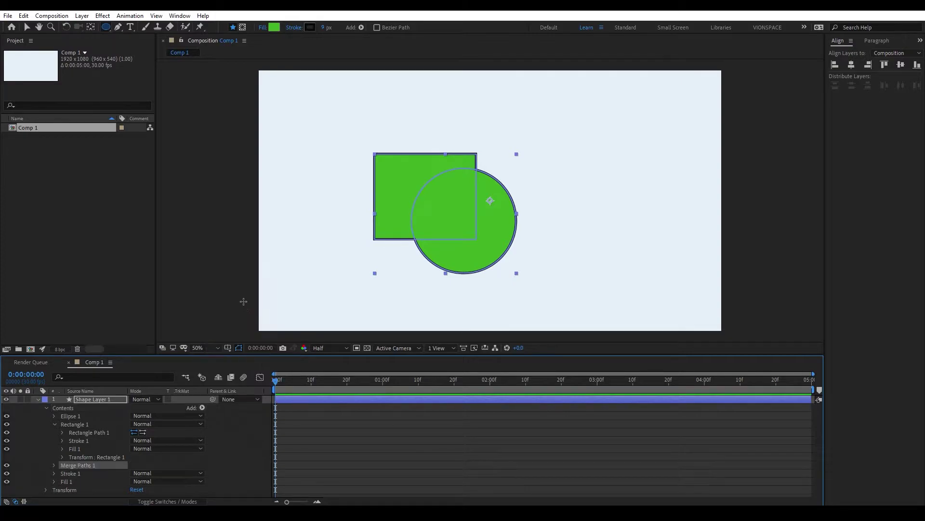
{"action": "mouse_move", "coordinate": [75, 465]}
{"action": "left_mouse_down"}
{"action": "mouse_move", "coordinate": [84, 469]}
{"action": "mouse_move", "coordinate": [82, 435]}
{"action": "mouse_move", "coordinate": [66, 421]}
{"action": "left_mouse_up"}
{"action": "left_click", "coordinate": [54, 424]}
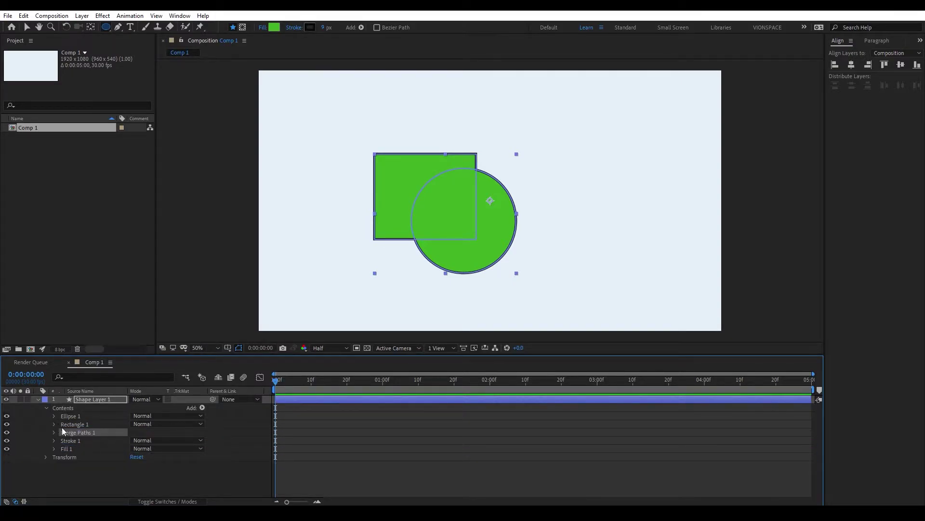
{"action": "left_click", "coordinate": [56, 433]}
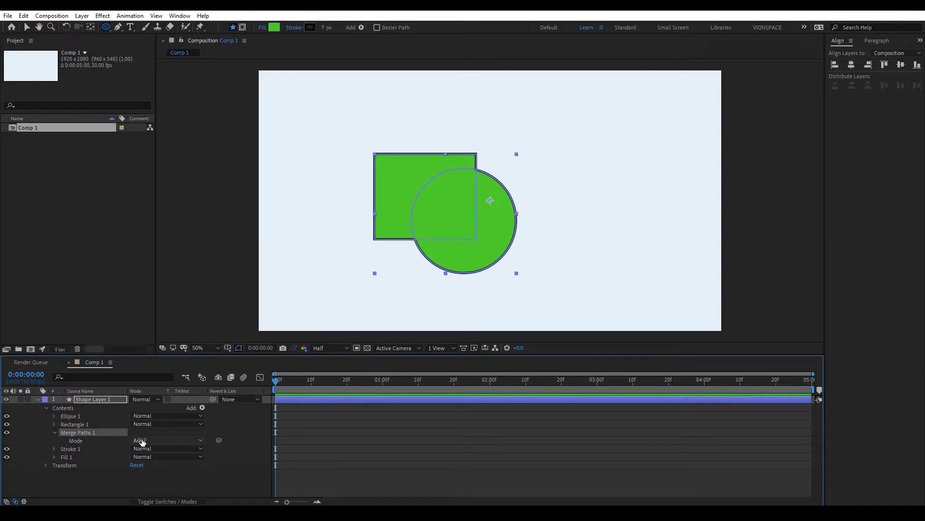
Step: Try the Merge, Subtract, Intersect and Exclude Intersections modes on the main Merge Paths and return it to Subtract
{"action": "left_click", "coordinate": [162, 440]}
{"action": "left_click", "coordinate": [162, 451]}
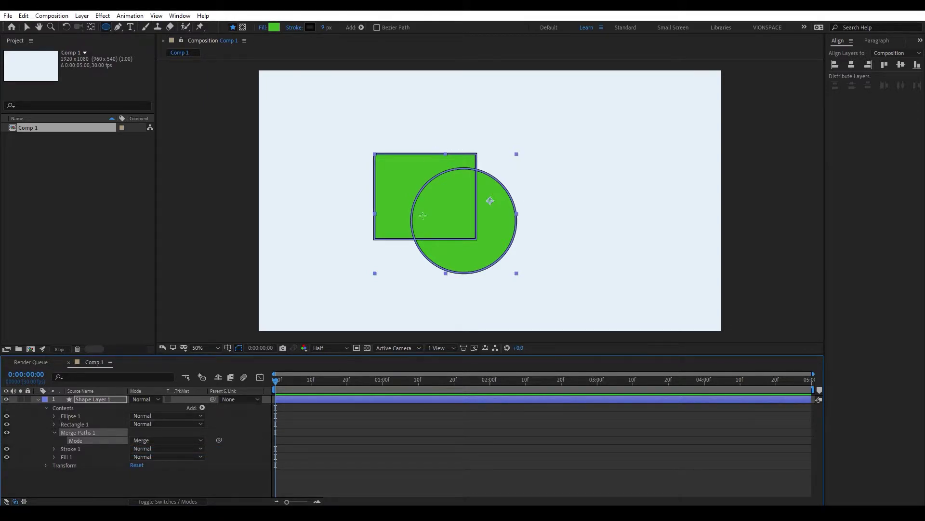
{"action": "left_click", "coordinate": [161, 440]}
{"action": "left_click", "coordinate": [183, 469]}
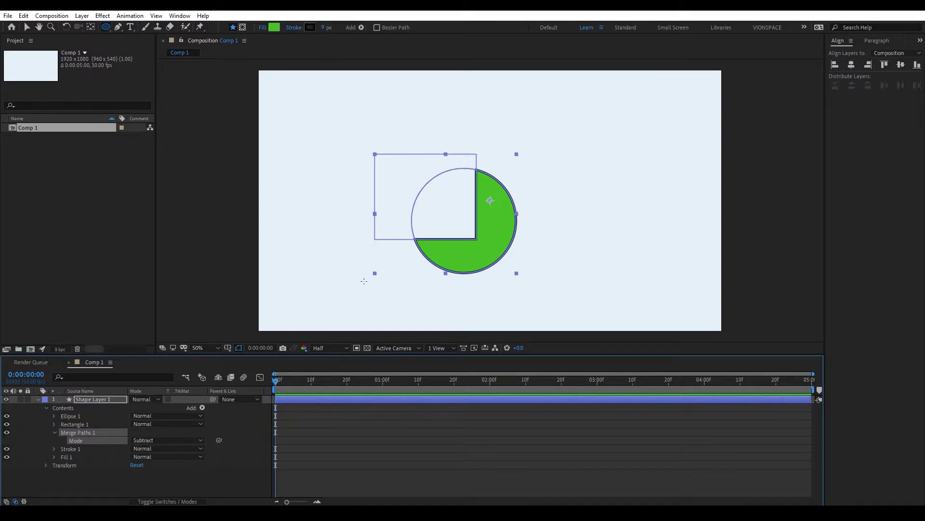
{"action": "left_click", "coordinate": [164, 440]}
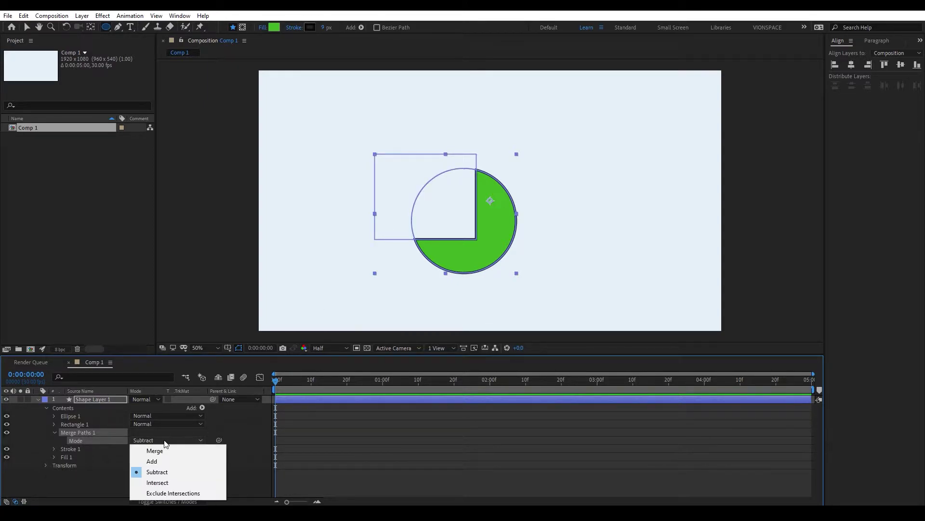
{"action": "left_click", "coordinate": [159, 483]}
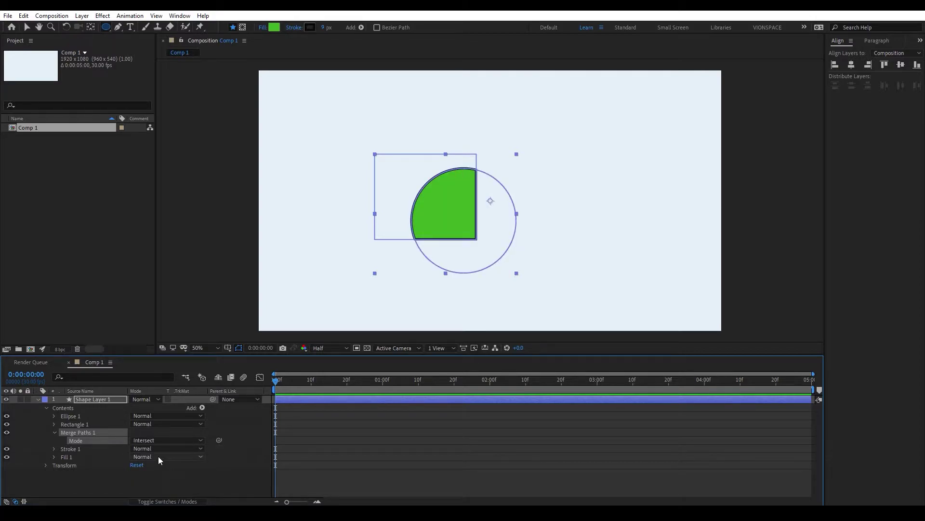
{"action": "left_click", "coordinate": [157, 440]}
{"action": "left_click", "coordinate": [166, 494]}
{"action": "left_click", "coordinate": [155, 440]}
{"action": "left_click", "coordinate": [156, 471]}
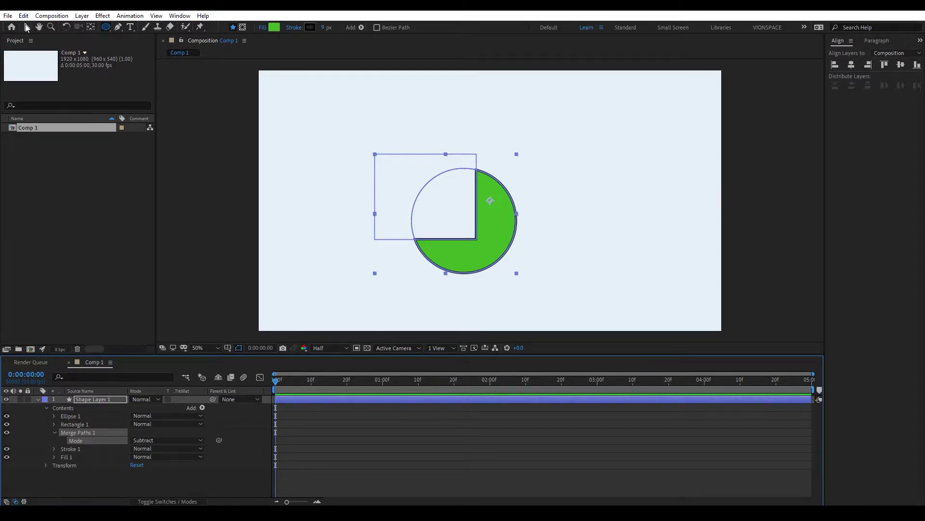
Step: Move both shapes slightly up and right together, and shift Rectangle 1 alone across most of the circle
{"action": "left_click", "coordinate": [28, 28]}
{"action": "left_click_drag", "start_coordinate": [416, 178], "coordinate": [428, 157]}
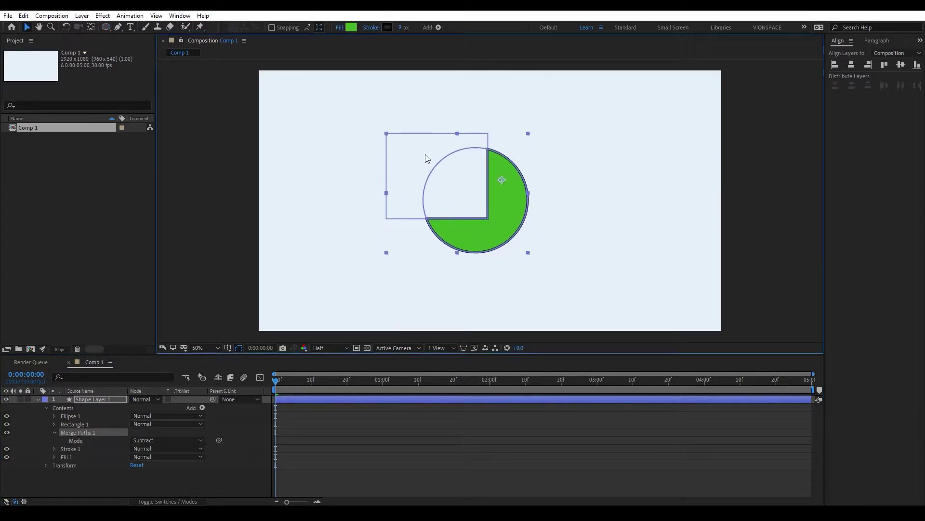
{"action": "left_click", "coordinate": [87, 424]}
{"action": "left_click_drag", "start_coordinate": [449, 200], "coordinate": [484, 208]}
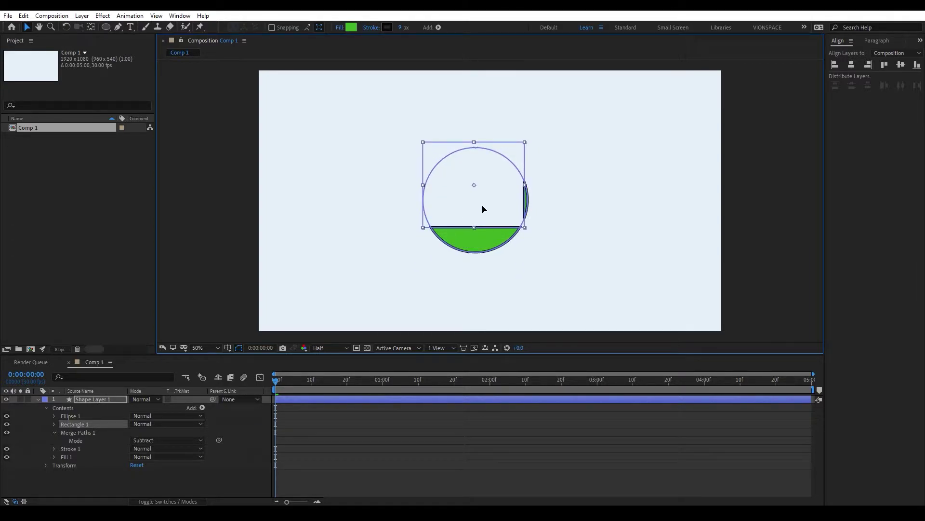
{"action": "left_click", "coordinate": [160, 488]}
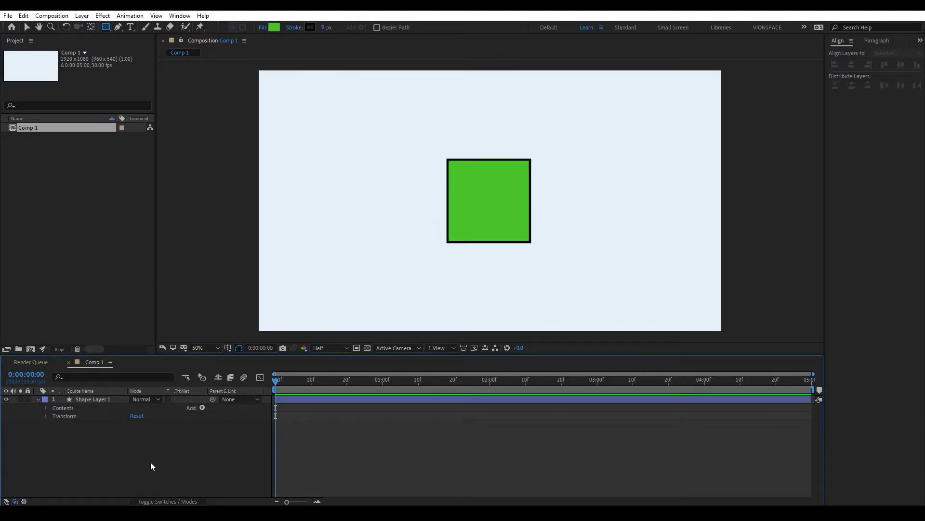
Step: Add Offset Paths to the square's shape layer and set its amount to 84
{"action": "left_click", "coordinate": [201, 407]}
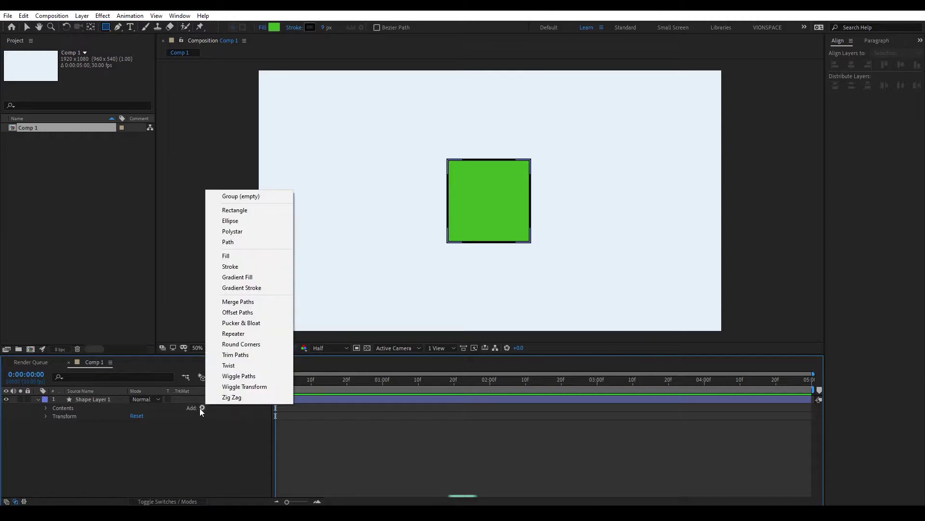
{"action": "left_click", "coordinate": [243, 313]}
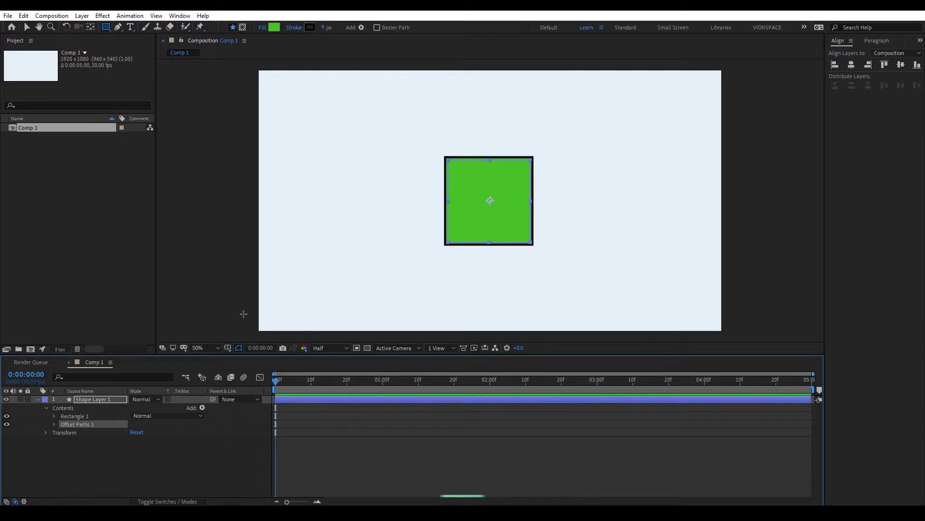
{"action": "left_click", "coordinate": [54, 424]}
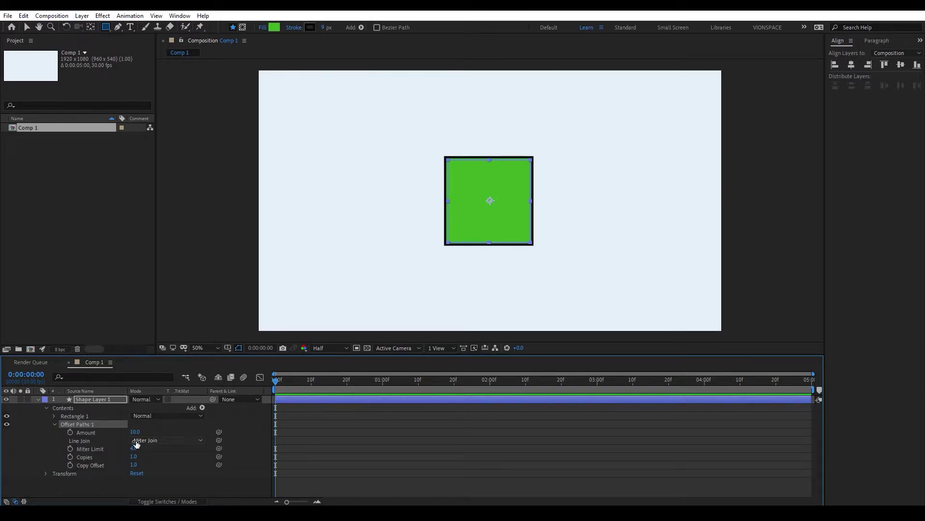
{"action": "left_click_drag", "start_coordinate": [135, 434], "coordinate": [172, 436]}
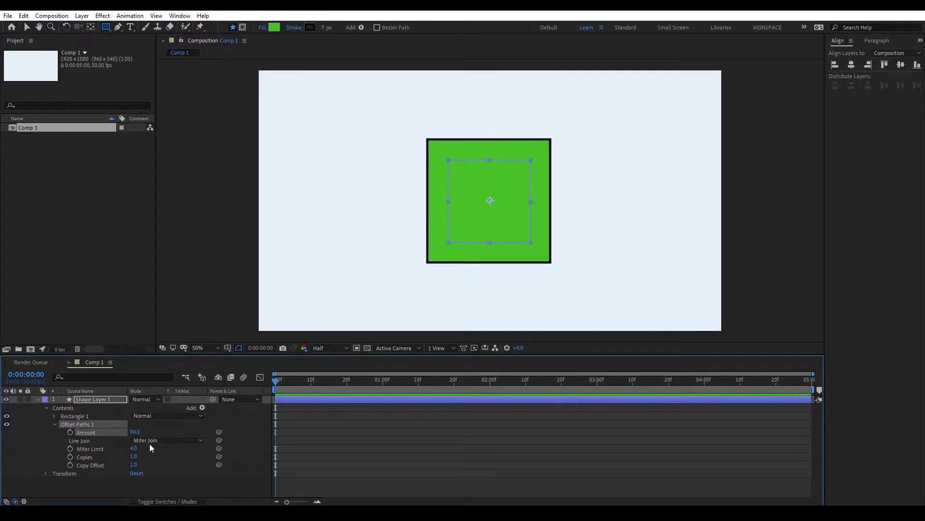
Step: Try Round Join and Bevel Join as the Offset Paths line join and switch back to Miter Join
{"action": "left_click", "coordinate": [177, 442]}
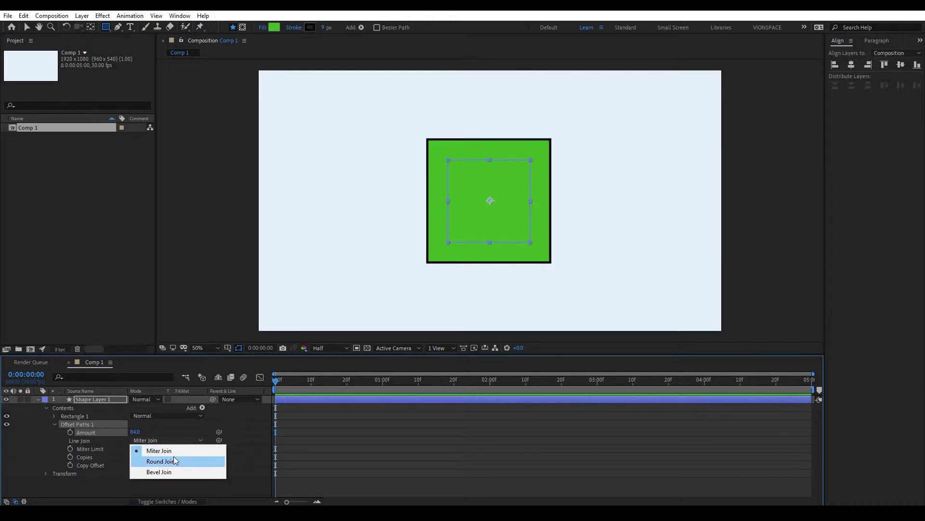
{"action": "left_click", "coordinate": [175, 458]}
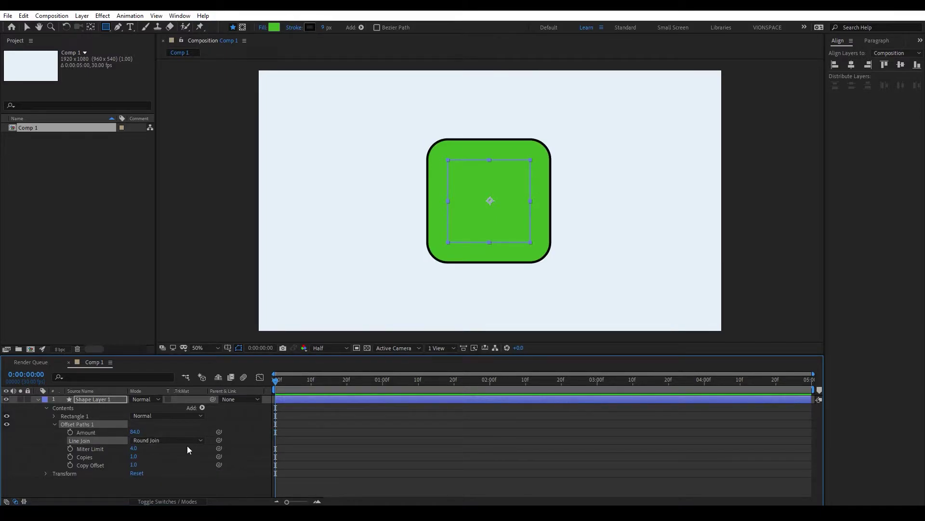
{"action": "left_click", "coordinate": [186, 444]}
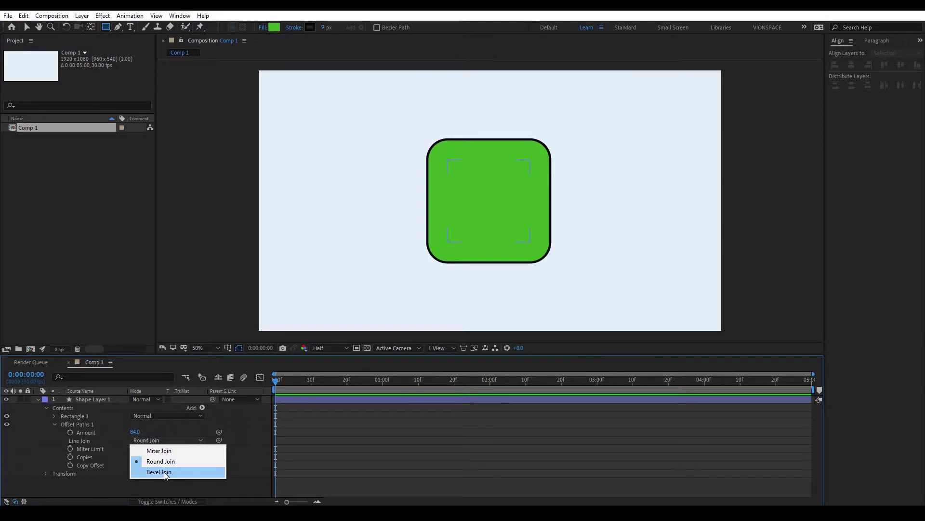
{"action": "left_click", "coordinate": [165, 472]}
{"action": "left_click", "coordinate": [135, 439]}
{"action": "left_click", "coordinate": [155, 448]}
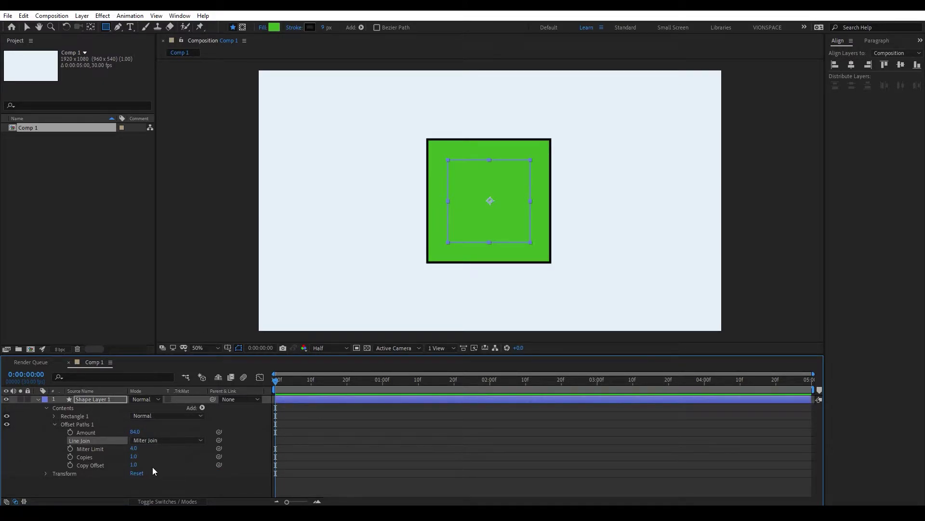
Step: Set Offset Paths to 4 copies with a copy offset of -1 and an amount of 36
{"action": "left_click_drag", "start_coordinate": [132, 457], "coordinate": [134, 457]}
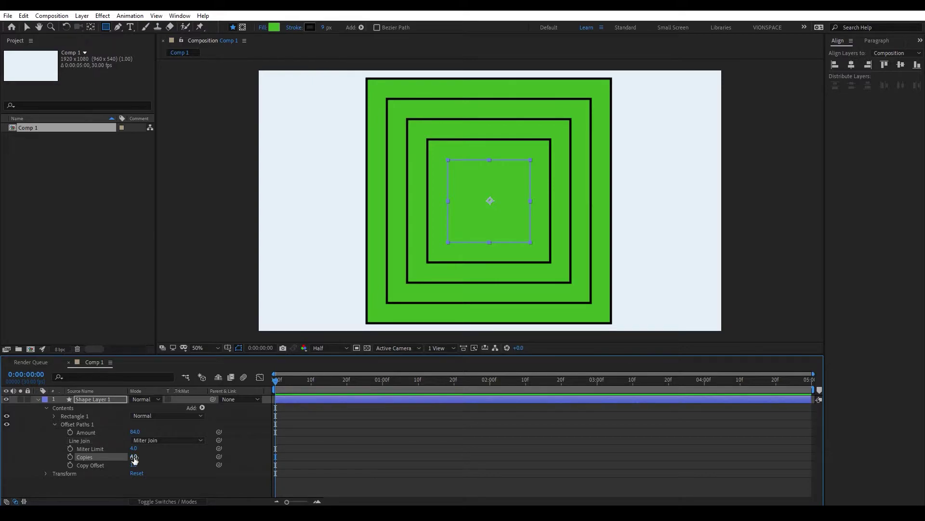
{"action": "left_click", "coordinate": [134, 464]}
{"action": "type", "text": "10"}
{"action": "key", "text": "Return"}
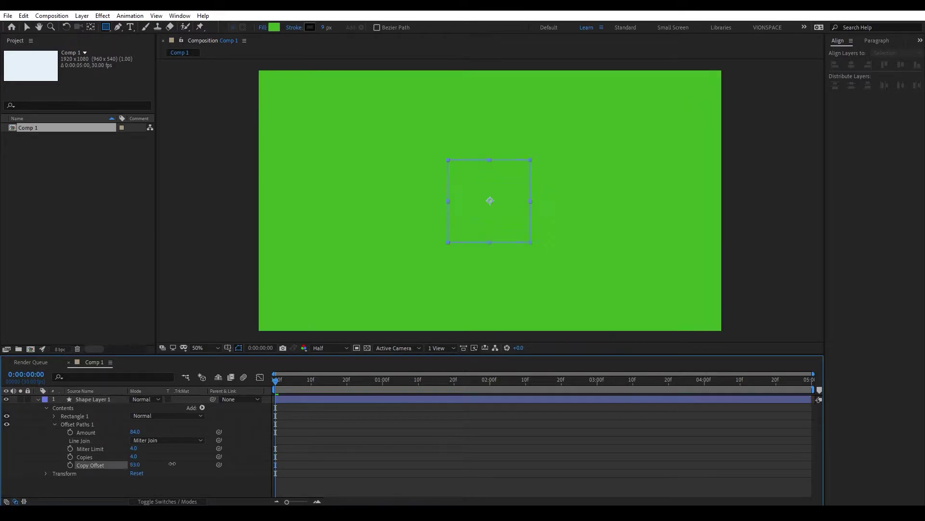
{"action": "mouse_move", "coordinate": [143, 472]}
{"action": "left_mouse_down"}
{"action": "mouse_move", "coordinate": [123, 478]}
{"action": "mouse_move", "coordinate": [141, 474]}
{"action": "left_mouse_up"}
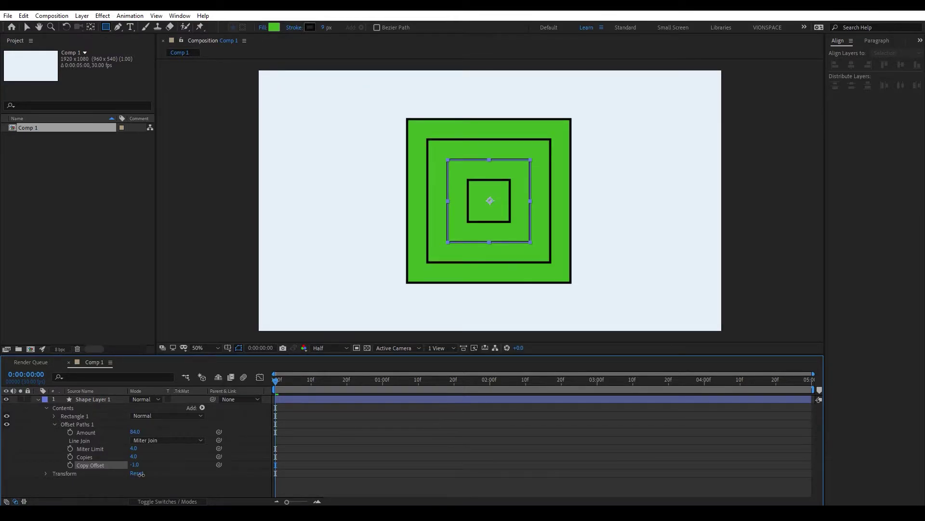
{"action": "left_click", "coordinate": [140, 474]}
{"action": "left_click_drag", "start_coordinate": [134, 432], "coordinate": [151, 473]}
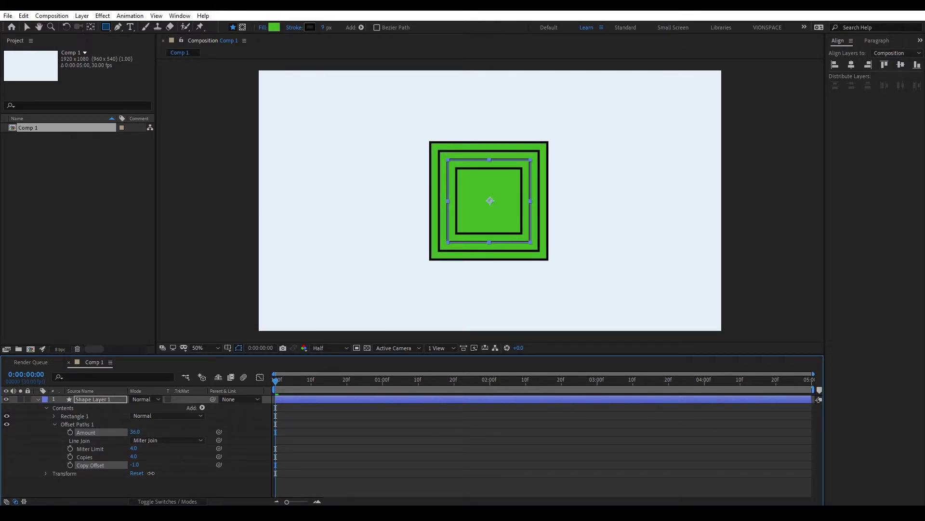
Step: Replace Offset Paths in Shape Layer 1 with a Pucker & Bloat operator
{"action": "key", "text": "Delete"}
{"action": "left_click", "coordinate": [121, 452]}
{"action": "left_click", "coordinate": [217, 416]}
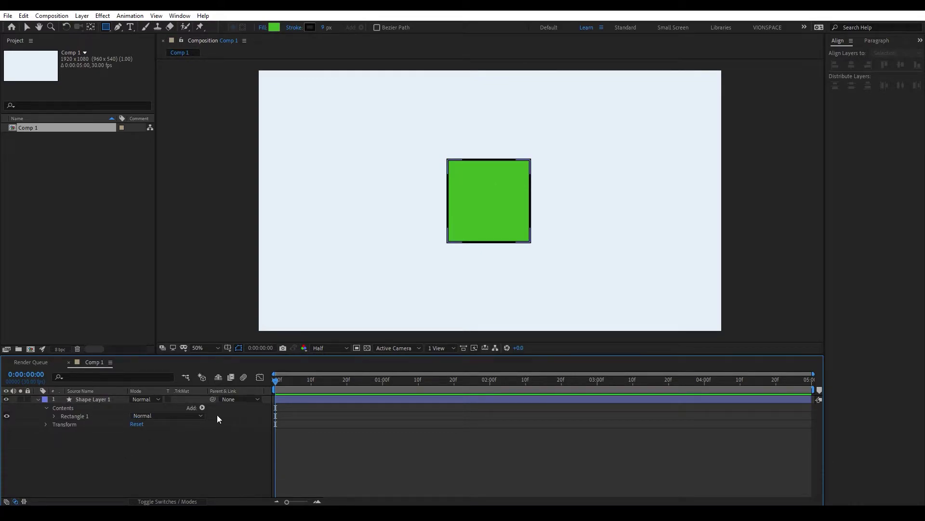
{"action": "left_click", "coordinate": [202, 408]}
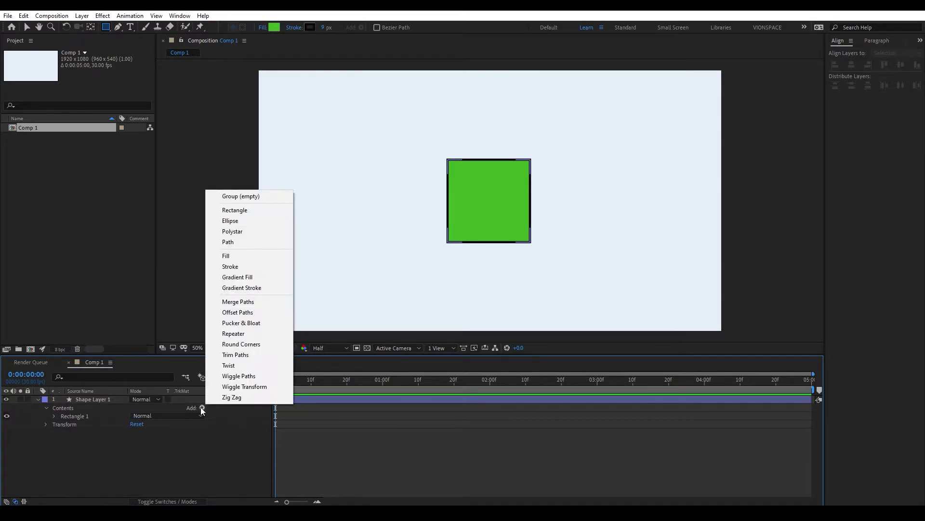
{"action": "left_click", "coordinate": [238, 324]}
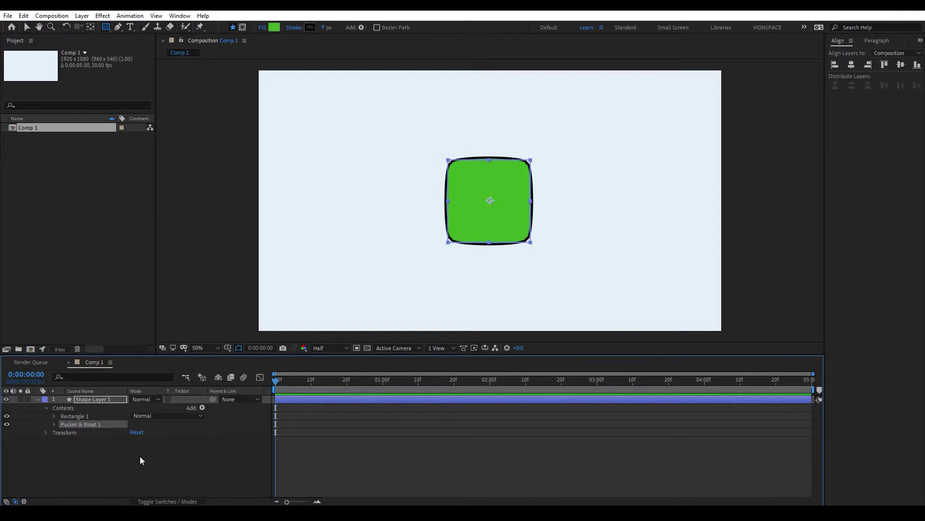
Step: Vary the Pucker & Bloat amount on the square and delete the operator
{"action": "left_click", "coordinate": [54, 424]}
{"action": "left_click_drag", "start_coordinate": [134, 435], "coordinate": [196, 455]}
{"action": "key", "text": "Delete"}
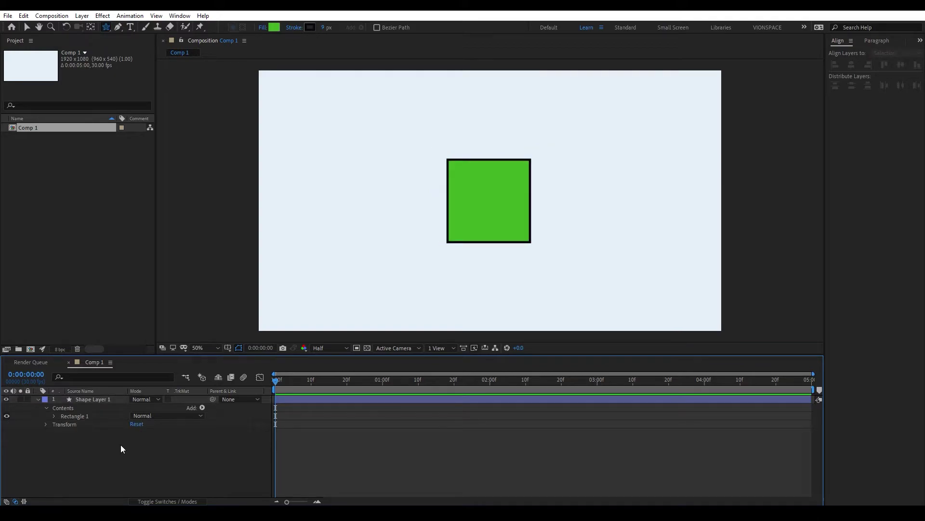
Step: Delete the shape layer containing the square from Comp 1
{"action": "left_click", "coordinate": [202, 407]}
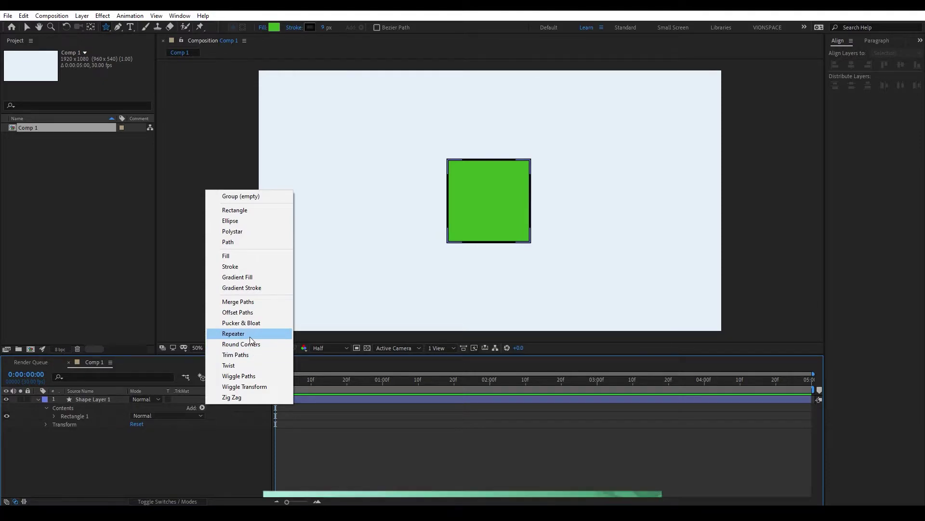
{"action": "left_click", "coordinate": [101, 444]}
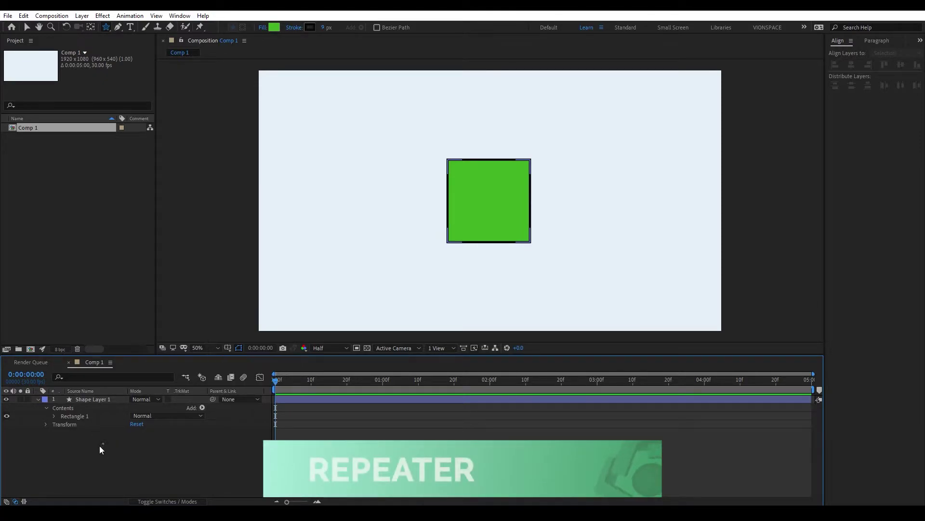
{"action": "left_click", "coordinate": [90, 398]}
{"action": "key", "text": "Delete"}
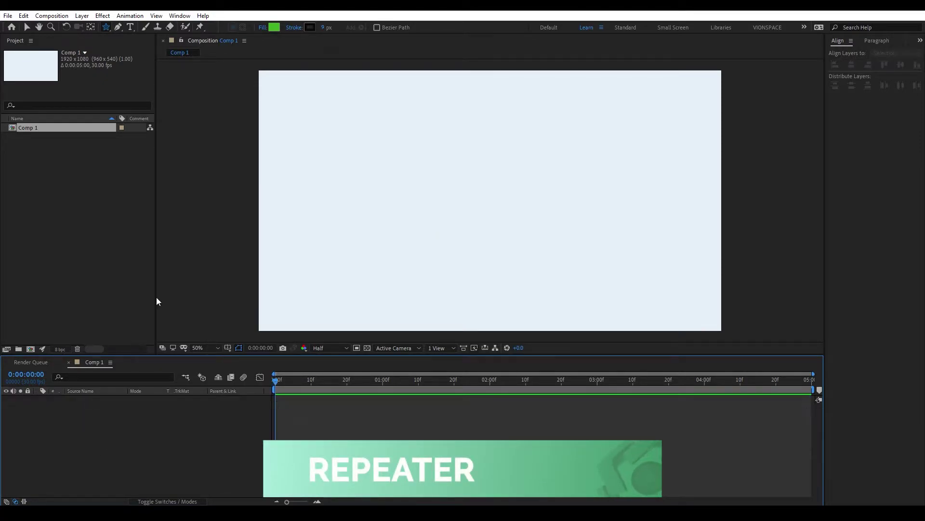
Step: Draw a small circle with the Ellipse tool in the upper-left area of the composition
{"action": "left_click", "coordinate": [106, 26]}
{"action": "left_click", "coordinate": [174, 49]}
{"action": "mouse_move", "coordinate": [325, 143]}
{"action": "left_mouse_down"}
{"action": "mouse_move", "coordinate": [345, 170]}
{"action": "mouse_move", "coordinate": [384, 174]}
{"action": "mouse_move", "coordinate": [356, 160]}
{"action": "left_mouse_up"}
Step: Centre the anchor point of Shape Layer 1 on the small circle
{"action": "left_click", "coordinate": [90, 27]}
{"action": "key", "text": "ctrl+alt+Home"}
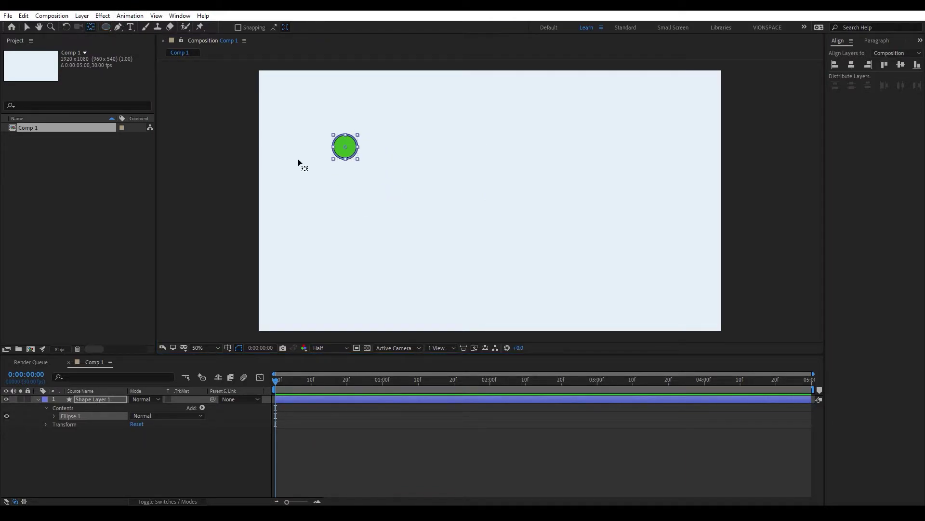
{"action": "left_click", "coordinate": [107, 402]}
{"action": "left_click", "coordinate": [490, 201]}
{"action": "key", "text": "ctrl+alt+Home"}
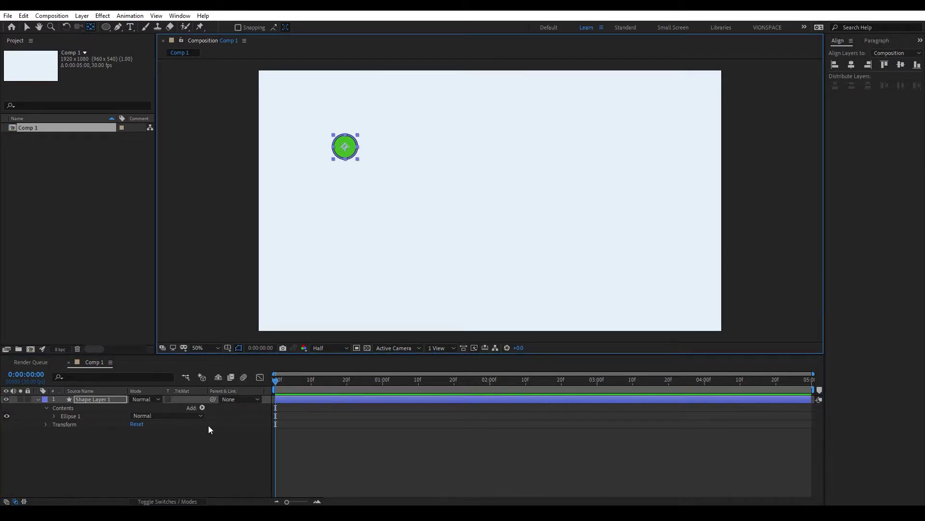
{"action": "left_click", "coordinate": [208, 425]}
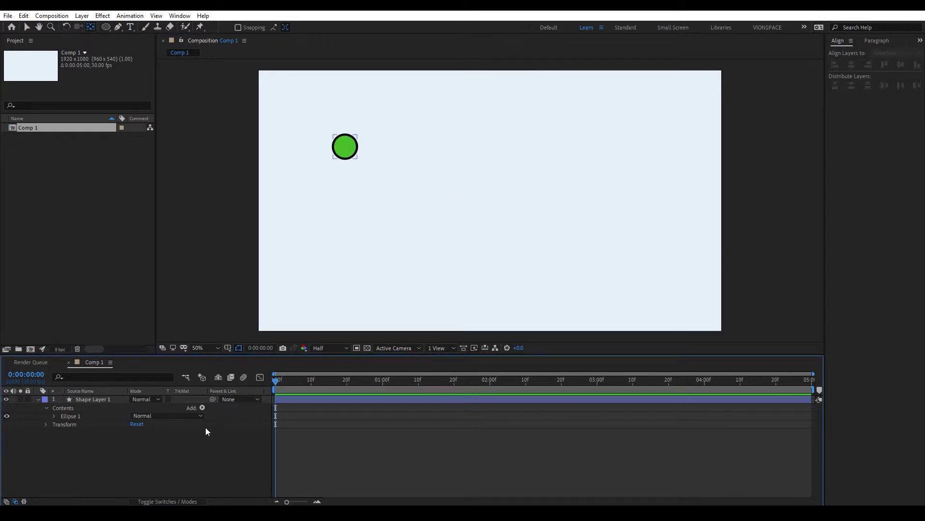
Step: Add a Repeater to the circle's shape layer and set its copies to 10
{"action": "left_click", "coordinate": [87, 400]}
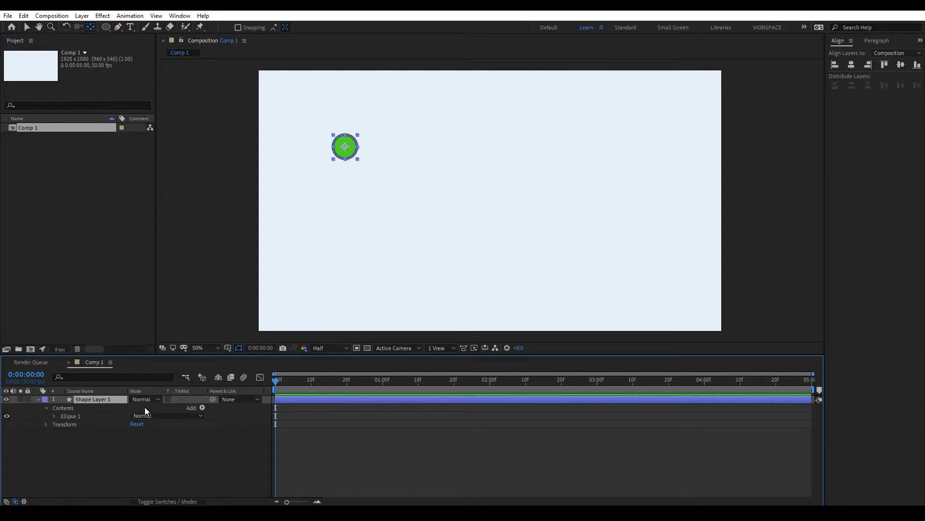
{"action": "left_click", "coordinate": [202, 407]}
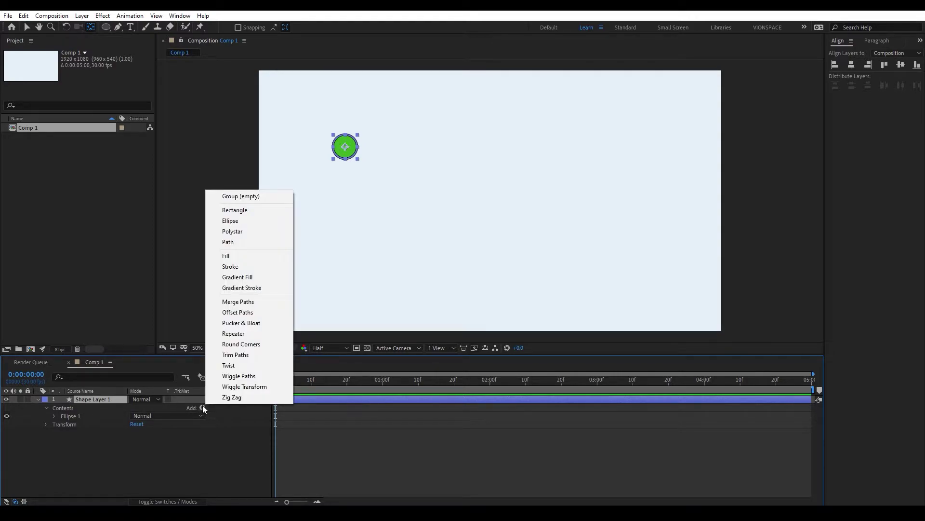
{"action": "left_click", "coordinate": [233, 334]}
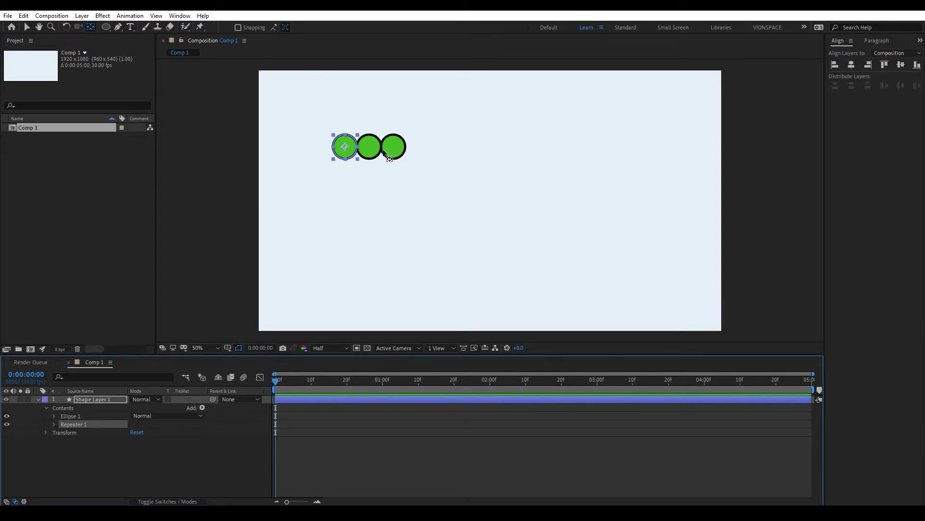
{"action": "left_click", "coordinate": [54, 424]}
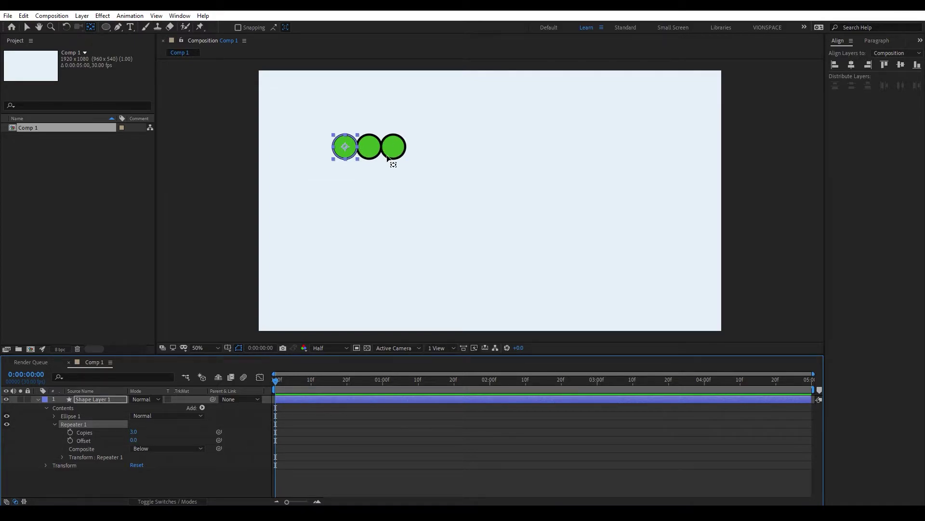
{"action": "left_click", "coordinate": [135, 432]}
{"action": "type", "text": "10"}
{"action": "key", "text": "Return"}
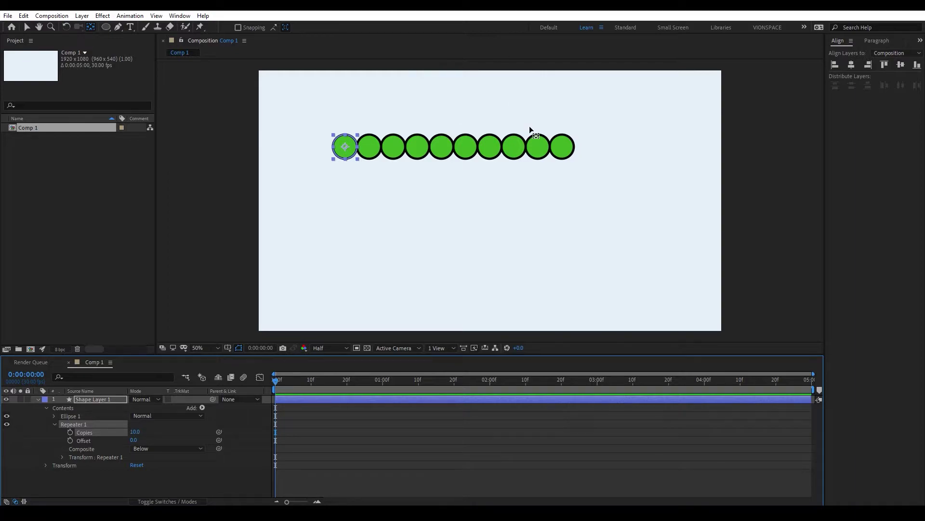
Step: Try an offset of -2 on the circle's Repeater and reset the offset to 0
{"action": "mouse_move", "coordinate": [134, 441]}
{"action": "left_mouse_down"}
{"action": "mouse_move", "coordinate": [154, 441]}
{"action": "mouse_move", "coordinate": [126, 443]}
{"action": "mouse_move", "coordinate": [138, 447]}
{"action": "left_mouse_up"}
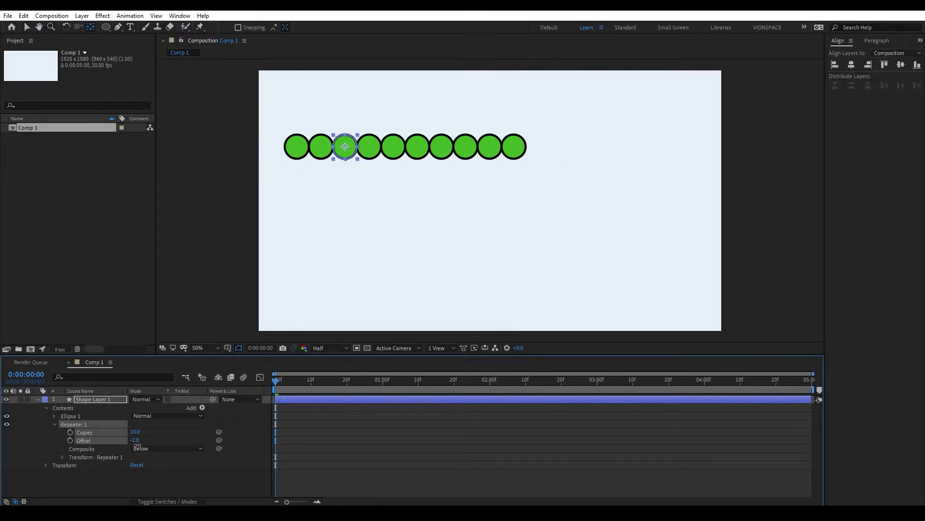
{"action": "left_click", "coordinate": [140, 440]}
{"action": "type", "text": "0"}
{"action": "key", "text": "Return"}
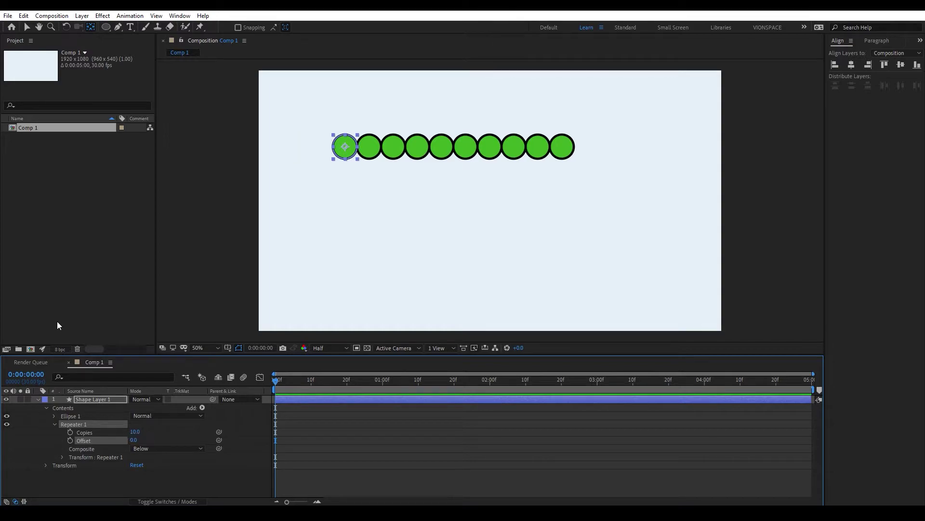
Step: Set the Repeater's copies to 6 and expand its transform properties
{"action": "left_click", "coordinate": [133, 431]}
{"action": "key", "text": "Return"}
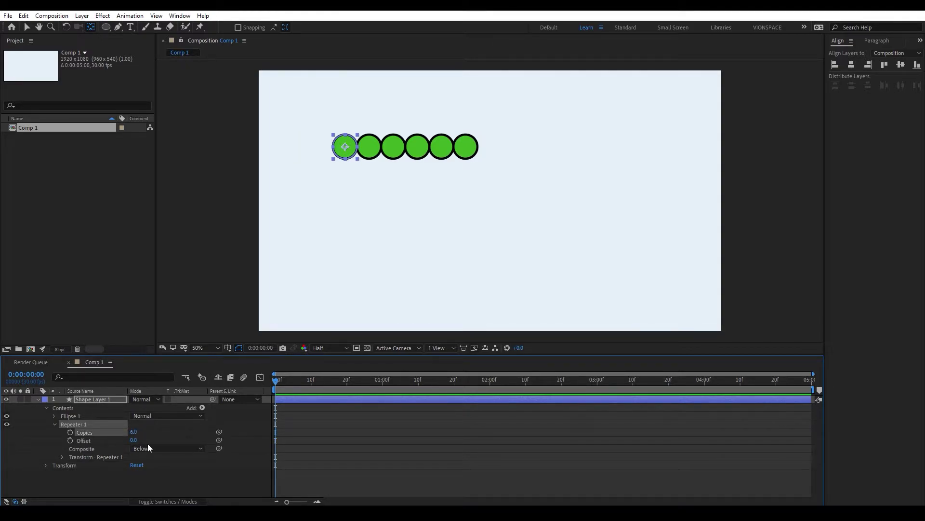
{"action": "left_click", "coordinate": [63, 457]}
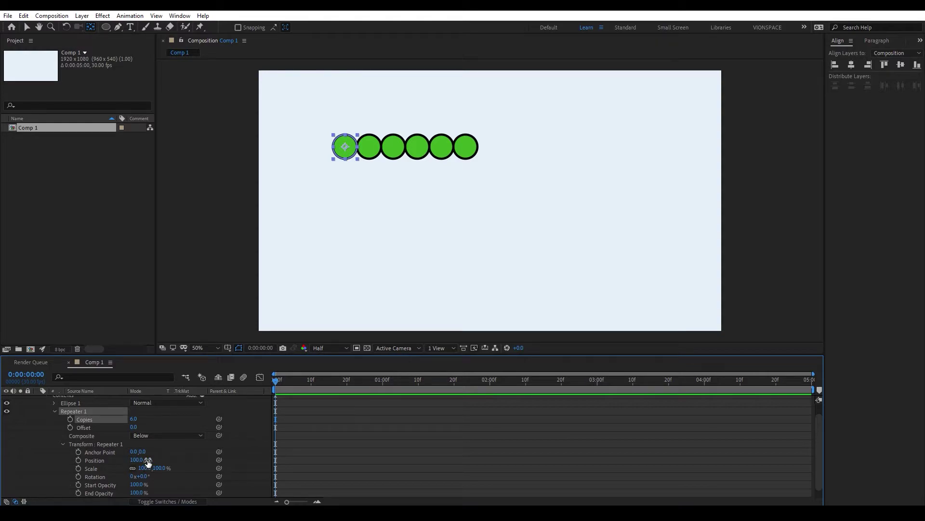
Step: Try a Repeater position of 173, 44, scale of 95% and rotation of 12°, and undo all these changes
{"action": "left_click_drag", "start_coordinate": [135, 460], "coordinate": [148, 492]}
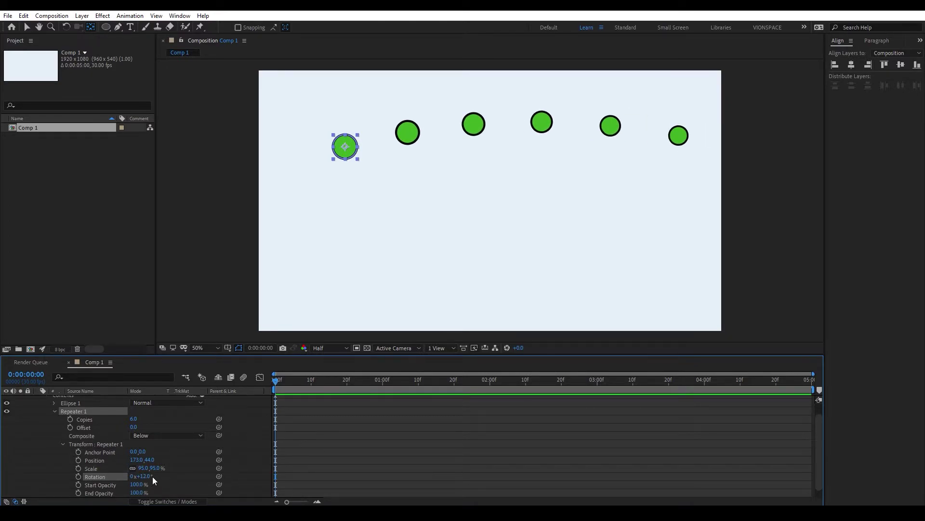
{"action": "key", "text": "ctrl+z"}
{"action": "key", "text": "ctrl+z"}
{"action": "key", "text": "ctrl+z"}
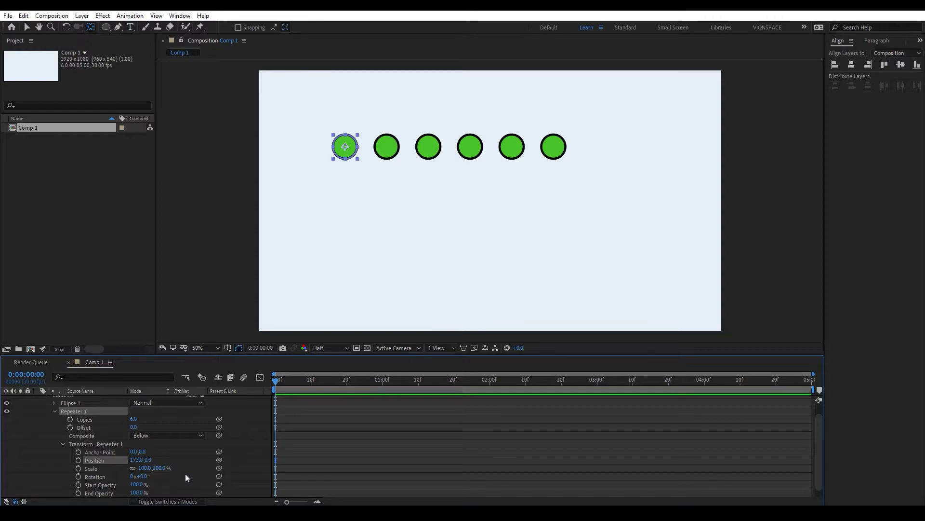
{"action": "key", "text": "ctrl+z"}
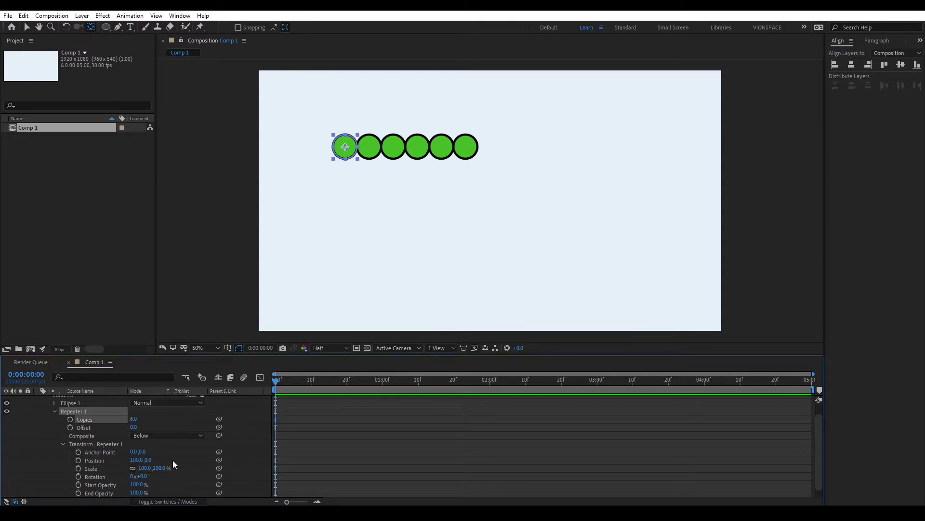
Step: Spread the circles horizontally by setting the Repeater's transform position to 164, 0, and collapse the Repeater's properties
{"action": "left_click_drag", "start_coordinate": [144, 460], "coordinate": [162, 458]}
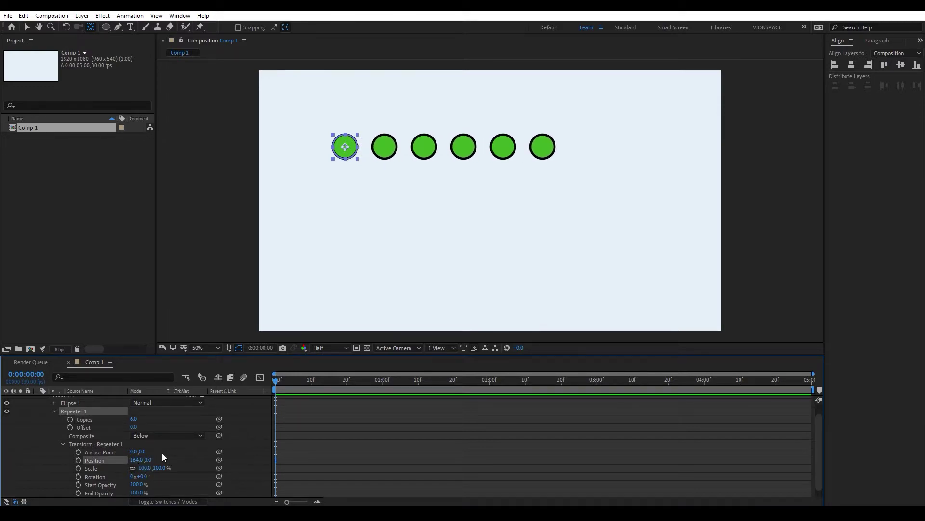
{"action": "left_click", "coordinate": [62, 444]}
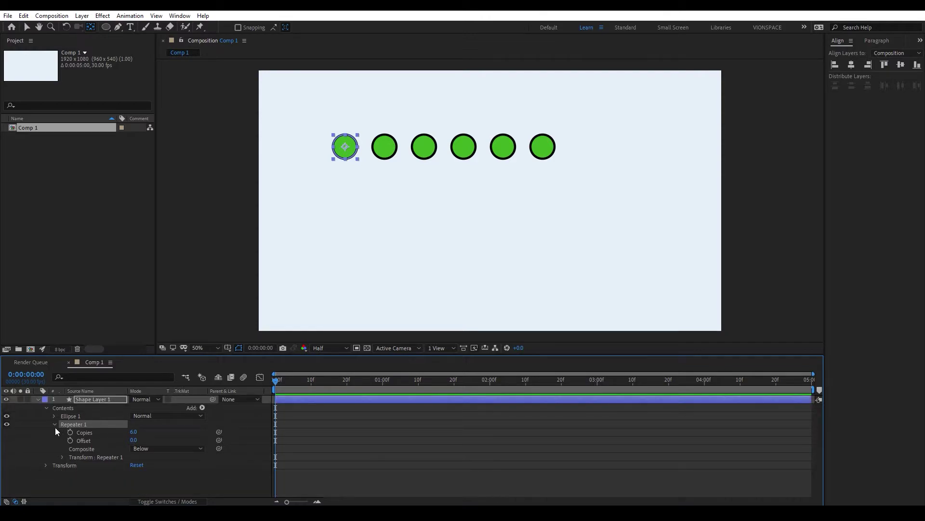
{"action": "left_click", "coordinate": [54, 425]}
Step: Add a second Repeater to the circle's shape layer and set its copies to 6
{"action": "left_click", "coordinate": [203, 408]}
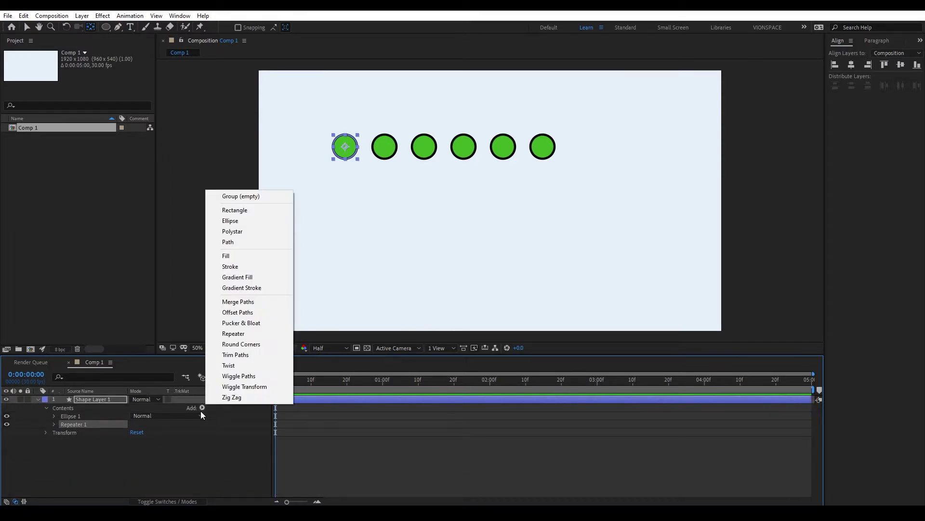
{"action": "left_click", "coordinate": [236, 332]}
{"action": "left_click", "coordinate": [54, 432]}
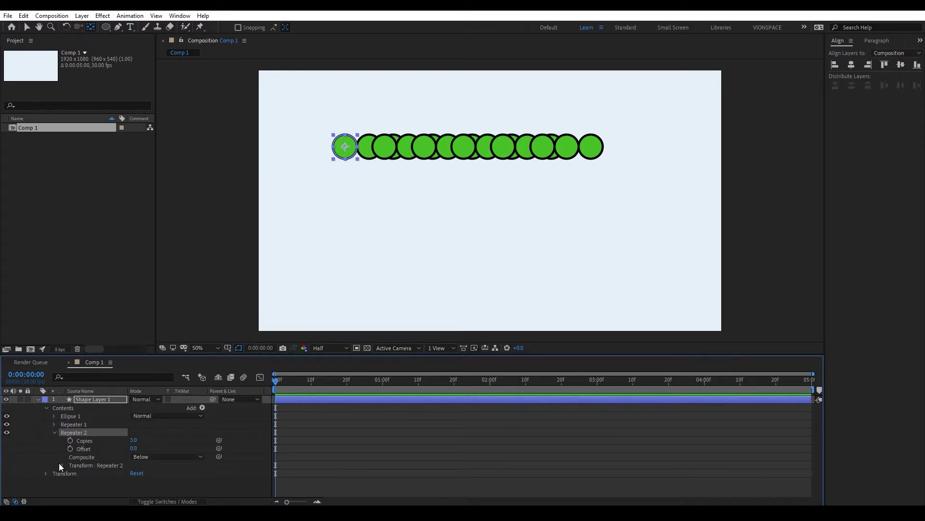
{"action": "left_click", "coordinate": [133, 440]}
{"action": "type", "text": "6"}
{"action": "key", "text": "Return"}
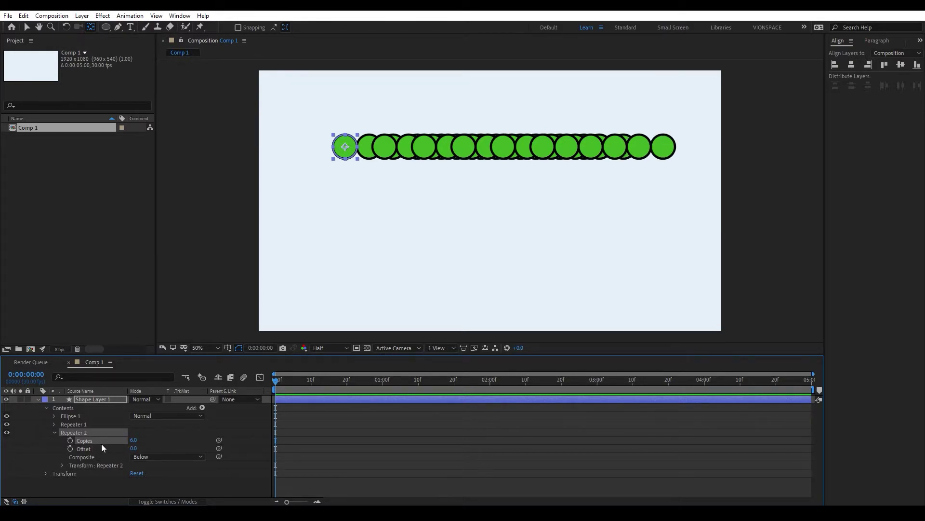
Step: Try 0 copies on the second Repeater and restore the value to 6
{"action": "left_click", "coordinate": [138, 440]}
{"action": "type", "text": "0"}
{"action": "key", "text": "Return"}
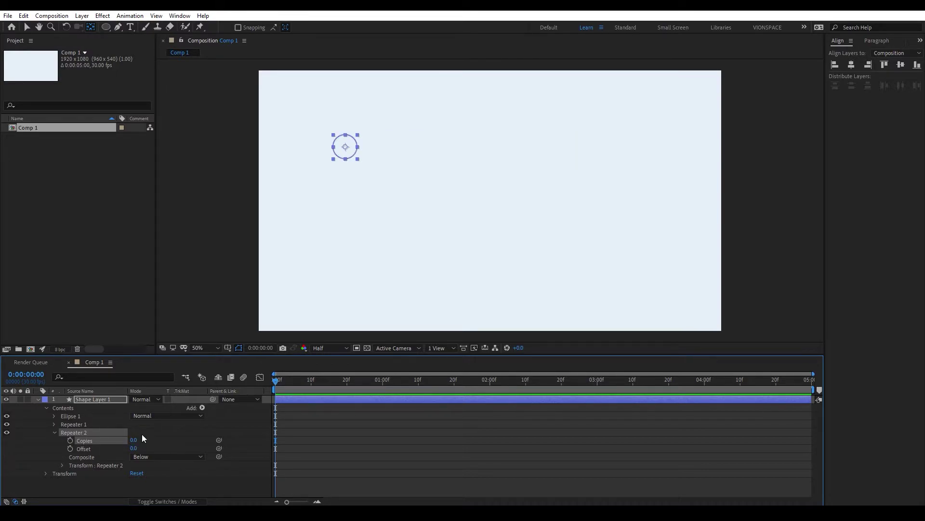
{"action": "left_click", "coordinate": [54, 424]}
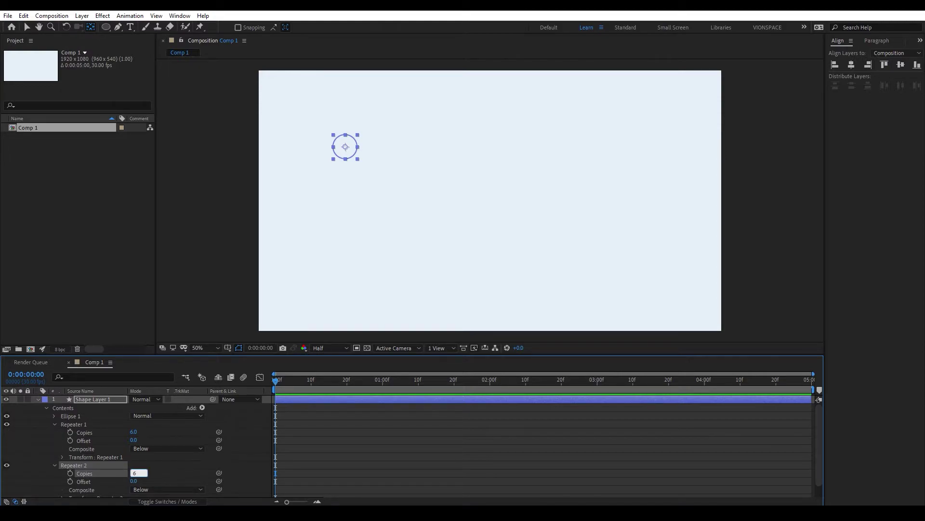
{"action": "key", "text": "Return"}
Step: Set the second Repeater's transform position to 0, 160 to stack the row of circles into a grid
{"action": "scroll", "coordinate": [107, 472], "scroll_direction": "down", "scroll_amount": 1}
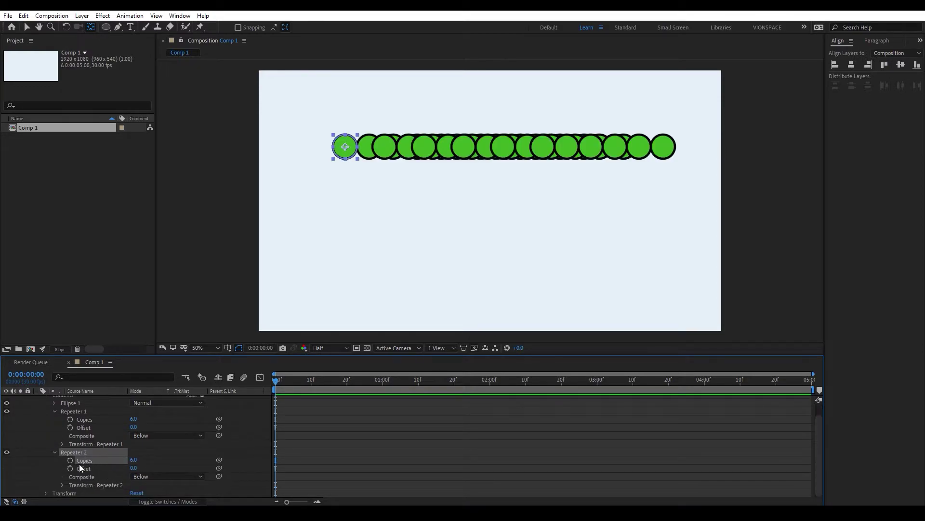
{"action": "left_click", "coordinate": [62, 484]}
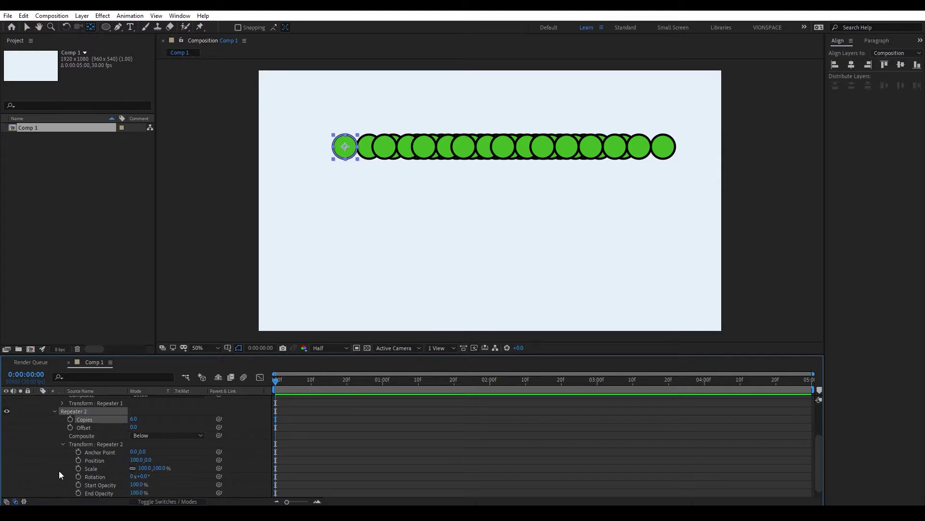
{"action": "left_click", "coordinate": [137, 460]}
{"action": "type", "text": "0"}
{"action": "key", "text": "Return"}
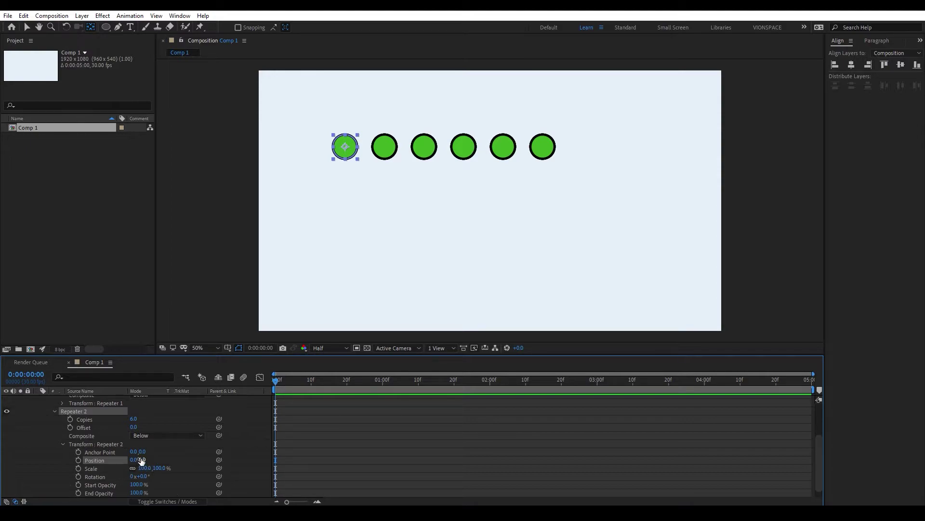
{"action": "left_click_drag", "start_coordinate": [141, 460], "coordinate": [213, 461]}
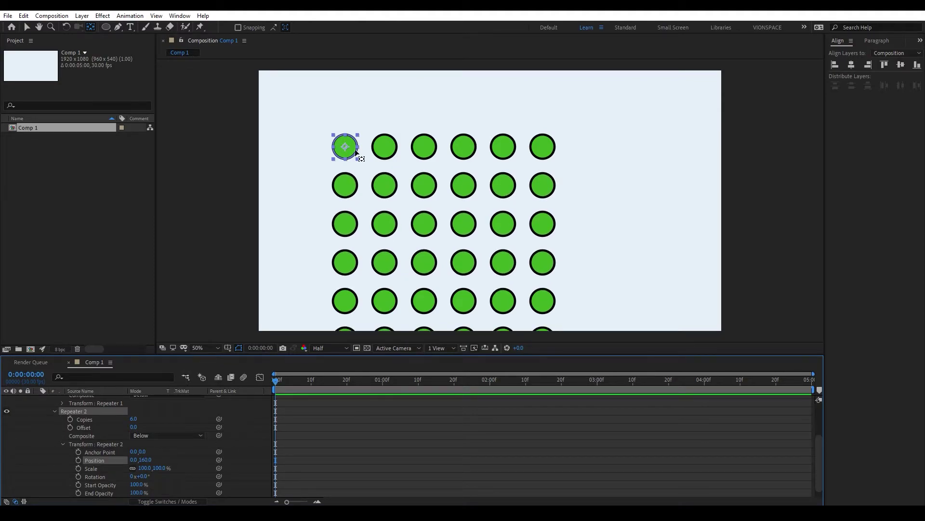
Step: Move the circle grid up and to the right so all rows fit in the composition, and collapse and deselect its Repeaters
{"action": "left_click", "coordinate": [27, 27]}
{"action": "mouse_move", "coordinate": [346, 145]}
{"action": "left_mouse_down"}
{"action": "mouse_move", "coordinate": [398, 108]}
{"action": "mouse_move", "coordinate": [382, 109]}
{"action": "left_mouse_up"}
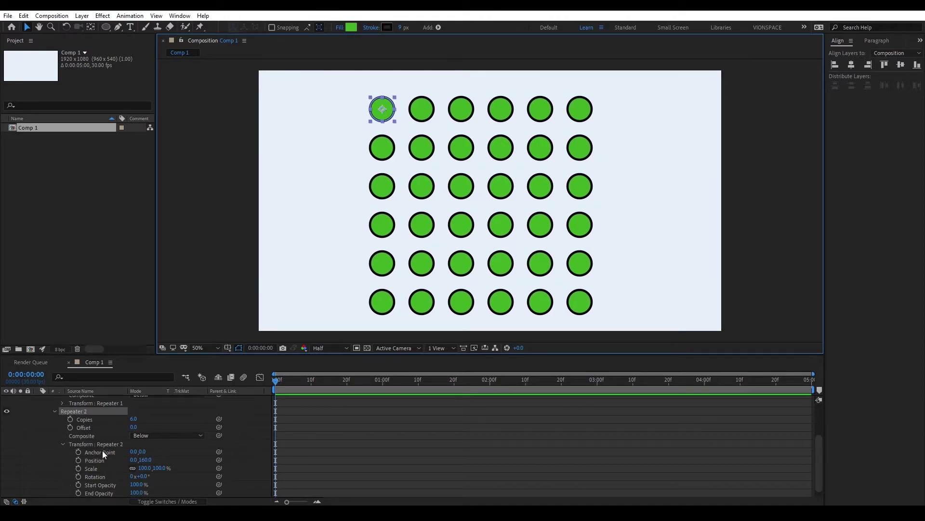
{"action": "left_click", "coordinate": [62, 444]}
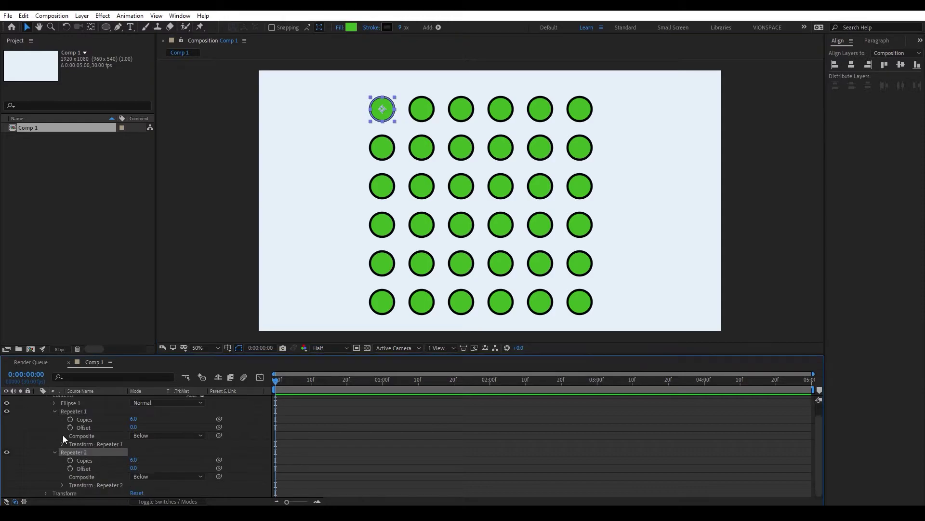
{"action": "left_click", "coordinate": [53, 452]}
{"action": "left_click", "coordinate": [176, 462]}
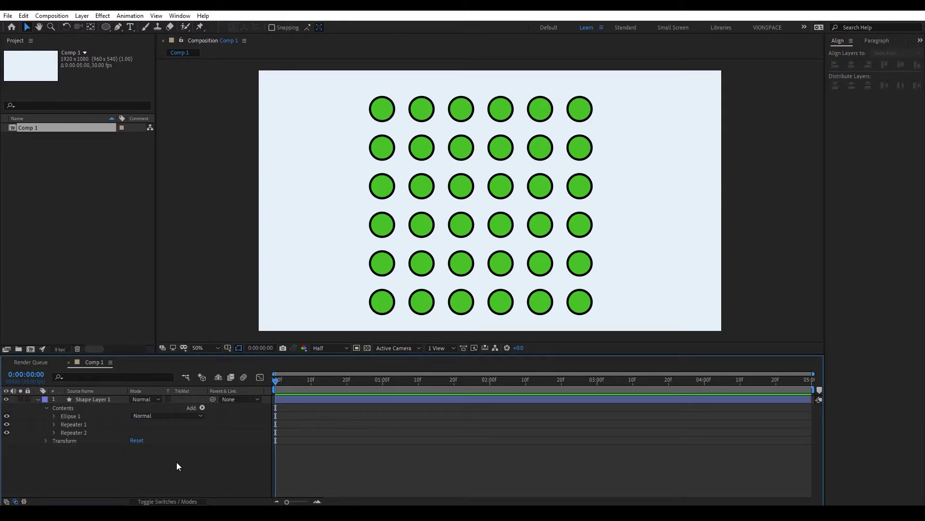
Step: Add a Wiggle Transform to the shape layer and place it below Repeater 2 in the contents
{"action": "left_click", "coordinate": [202, 408]}
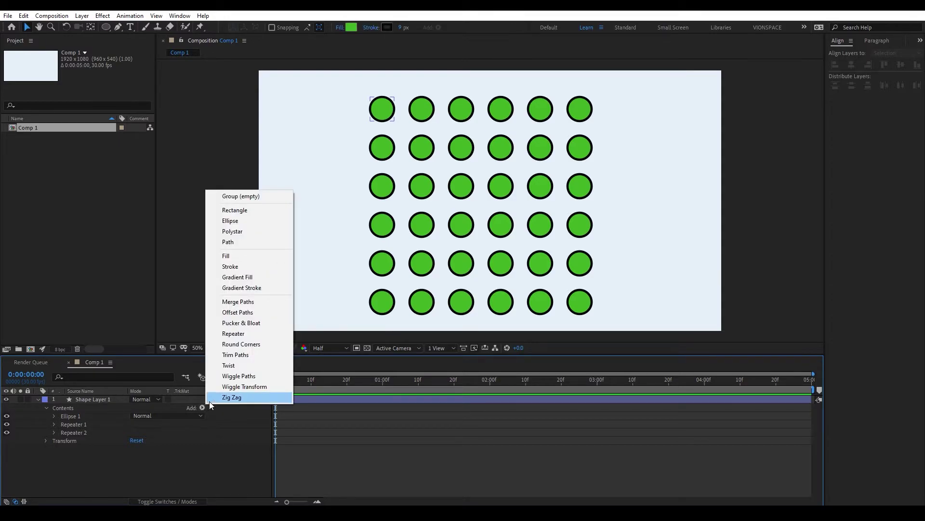
{"action": "left_click", "coordinate": [233, 387]}
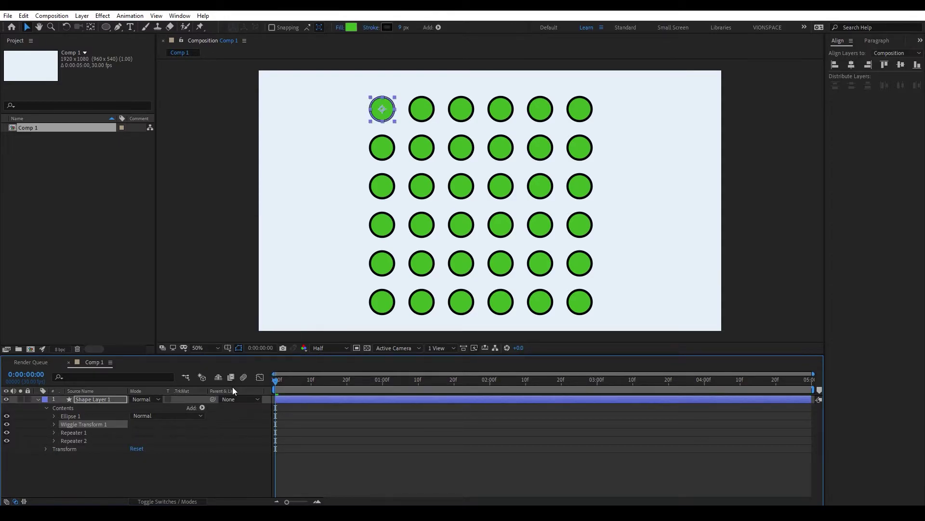
{"action": "left_click_drag", "start_coordinate": [81, 426], "coordinate": [82, 442]}
Step: Set the Wiggle Transform's position to 106, 36 and scale to 111%, and undo a trial rotation of 63°
{"action": "left_click", "coordinate": [54, 440]}
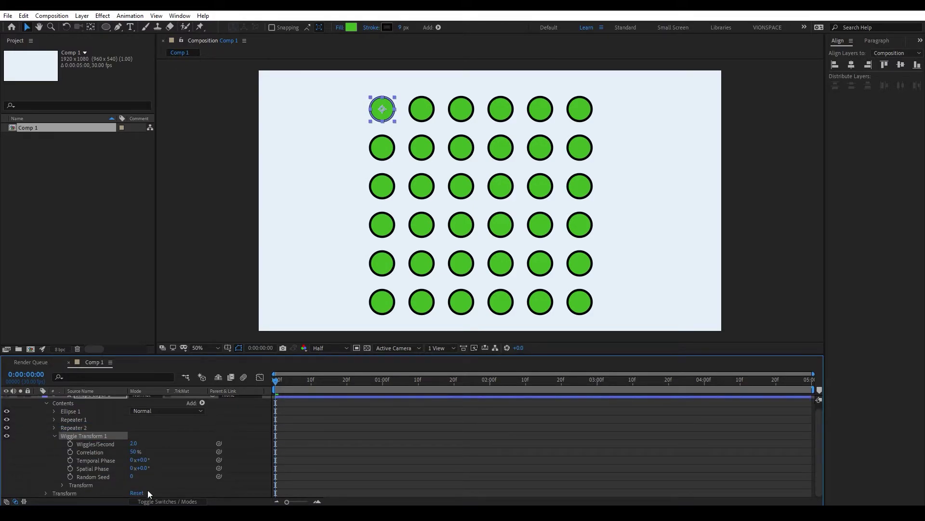
{"action": "left_click", "coordinate": [61, 485]}
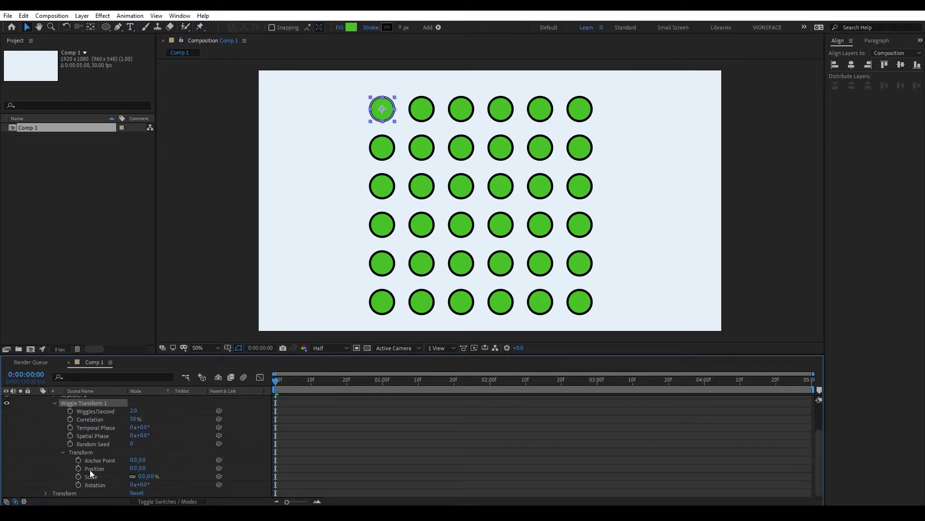
{"action": "left_click_drag", "start_coordinate": [140, 468], "coordinate": [200, 492]}
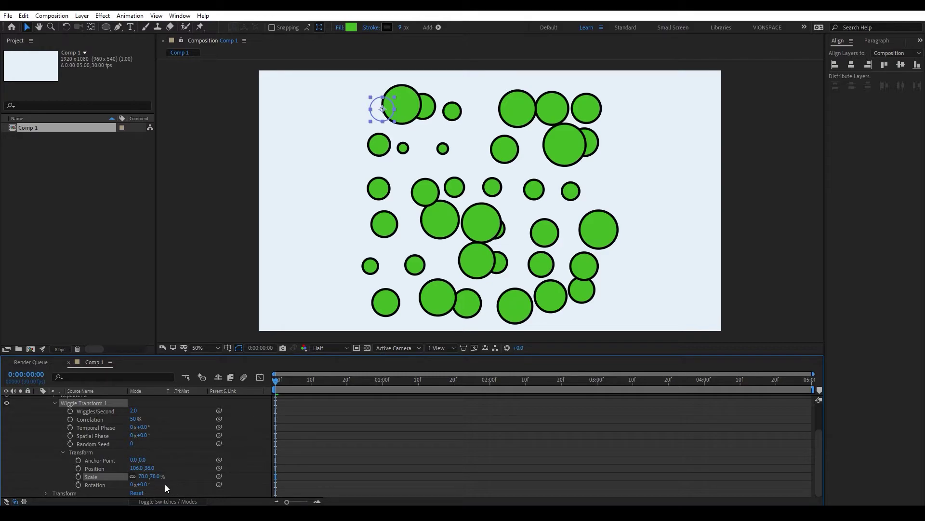
{"action": "mouse_move", "coordinate": [160, 477]}
{"action": "left_mouse_down"}
{"action": "mouse_move", "coordinate": [176, 480]}
{"action": "mouse_move", "coordinate": [152, 484]}
{"action": "mouse_move", "coordinate": [169, 483]}
{"action": "left_mouse_up"}
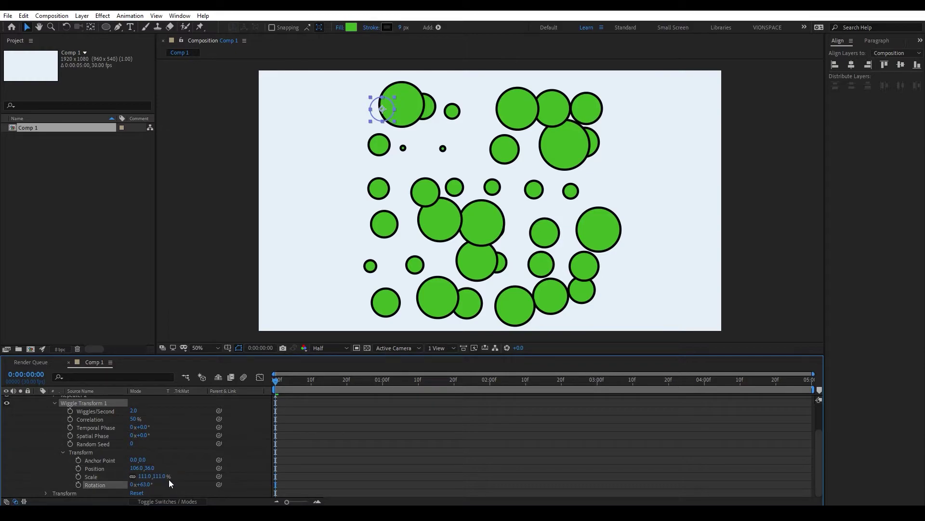
{"action": "key", "text": "ctrl+z"}
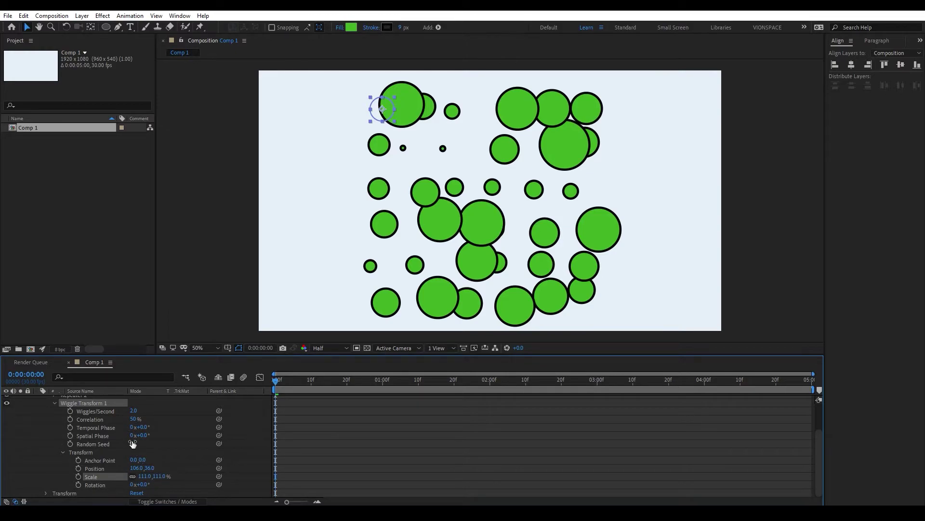
Step: Preview the wiggling circles, set Wiggles/Second to 0 and scrub the timeline back toward the start
{"action": "key", "text": "space"}
{"action": "key", "text": "space"}
{"action": "left_click", "coordinate": [134, 410]}
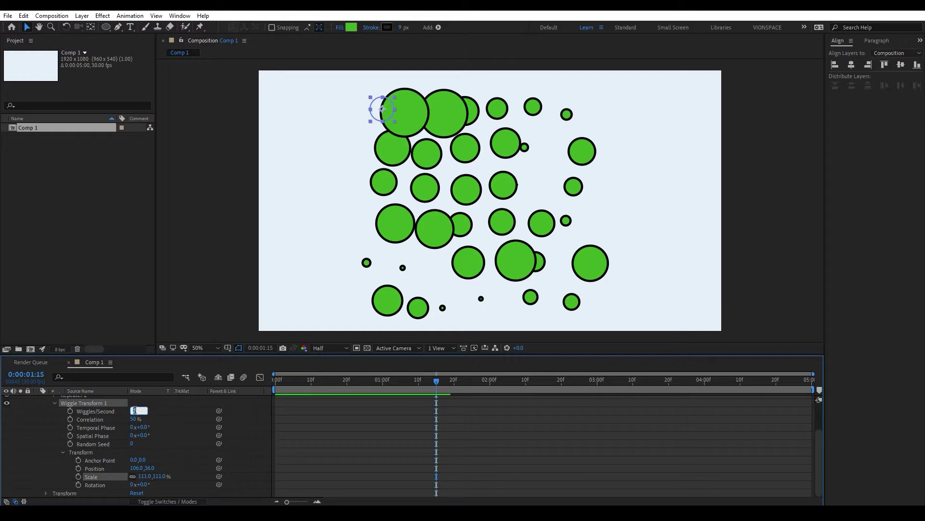
{"action": "type", "text": "0"}
{"action": "key", "text": "Return"}
{"action": "left_click_drag", "start_coordinate": [290, 380], "coordinate": [240, 382]}
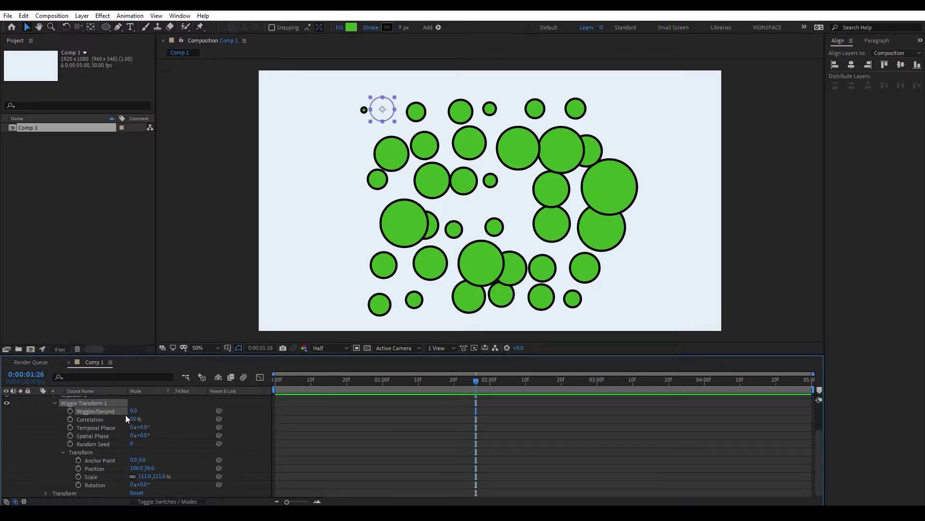
Step: Raise Wiggles/Second to 14 and preview the animation from the first frame
{"action": "left_click_drag", "start_coordinate": [130, 411], "coordinate": [137, 411]}
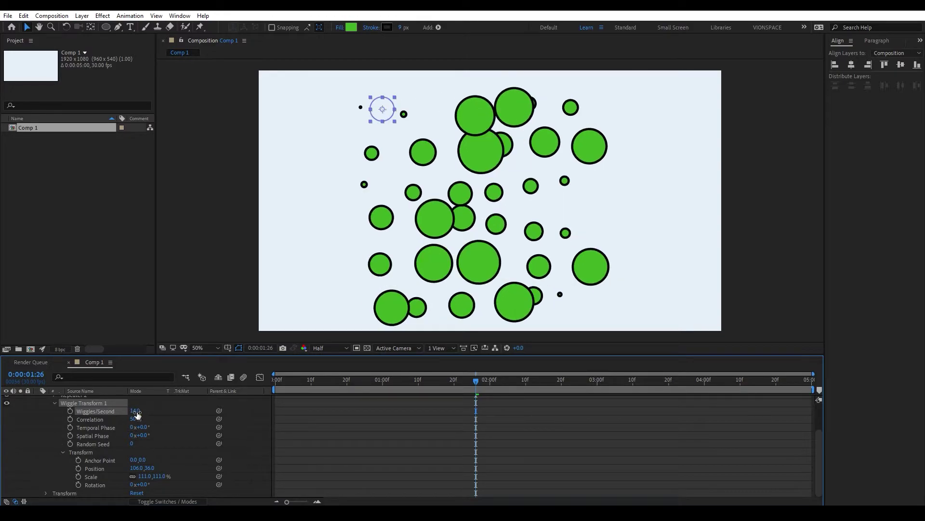
{"action": "left_click_drag", "start_coordinate": [304, 382], "coordinate": [252, 389]}
{"action": "key", "text": "space"}
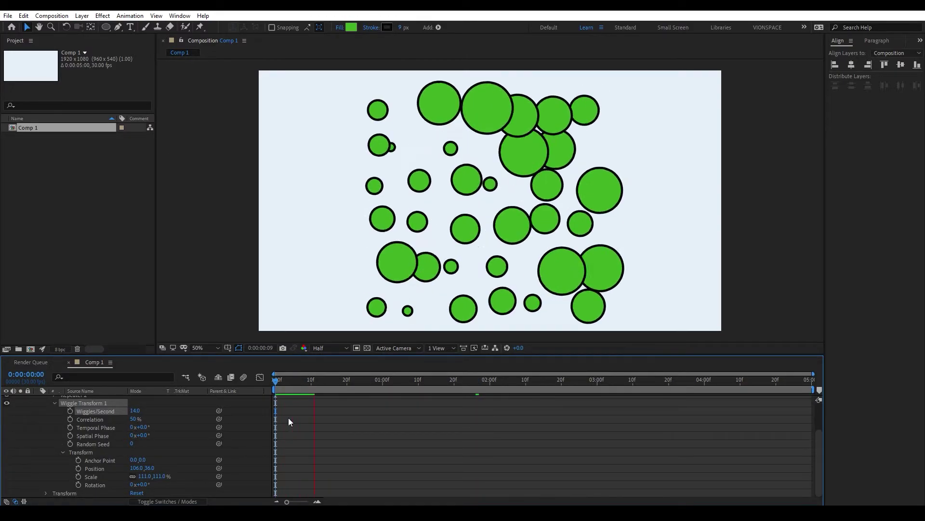
{"action": "key", "text": "space"}
Step: Set Wiggles/Second to 2 and preview the slower wiggle from the first frame
{"action": "left_click", "coordinate": [135, 411]}
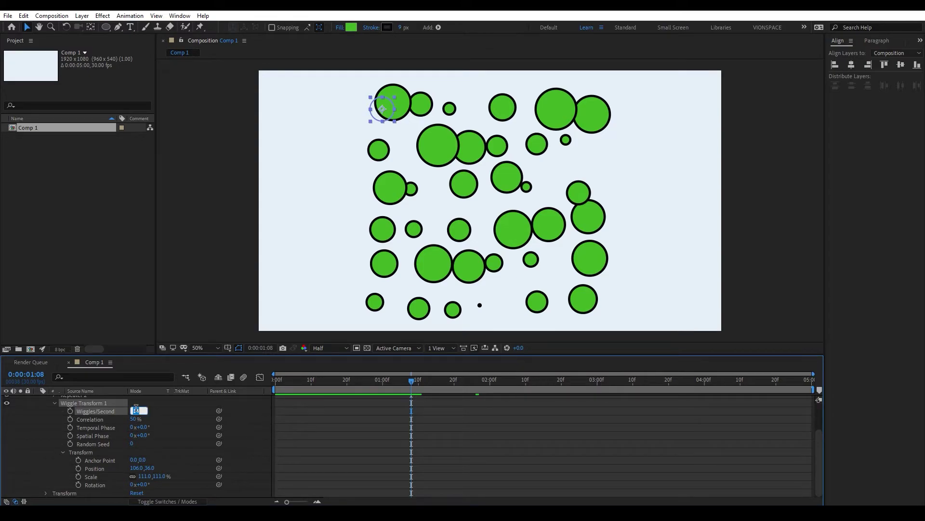
{"action": "type", "text": "2"}
{"action": "key", "text": "Return"}
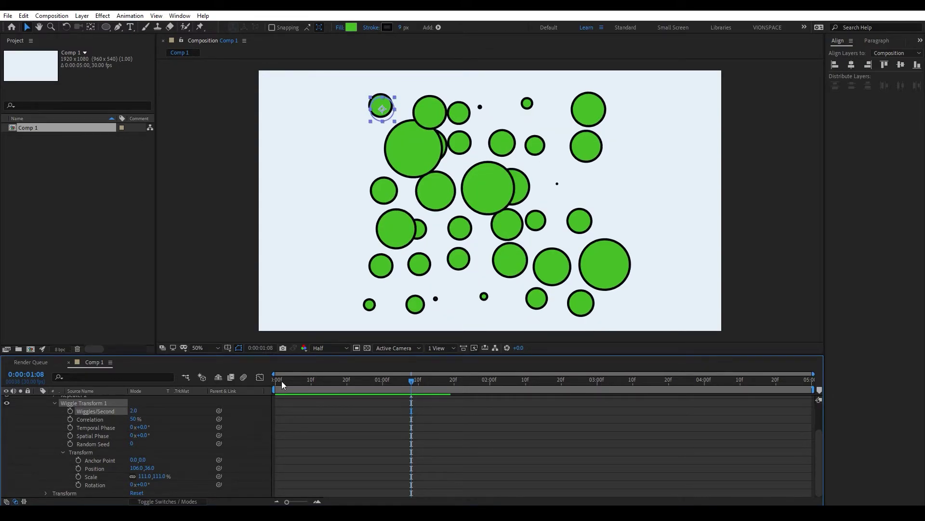
{"action": "left_click_drag", "start_coordinate": [281, 381], "coordinate": [226, 384]}
{"action": "key", "text": "space"}
{"action": "key", "text": "space"}
Step: Set the Wiggle Transform's Correlation to 100% and preview the animation from the first frame
{"action": "left_click_drag", "start_coordinate": [133, 419], "coordinate": [159, 420]}
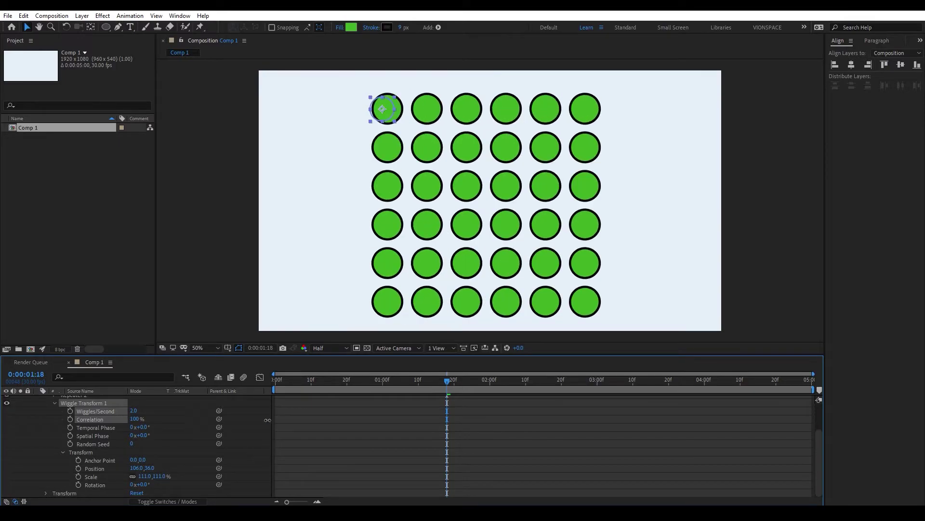
{"action": "left_click_drag", "start_coordinate": [295, 376], "coordinate": [250, 379]}
{"action": "key", "text": "space"}
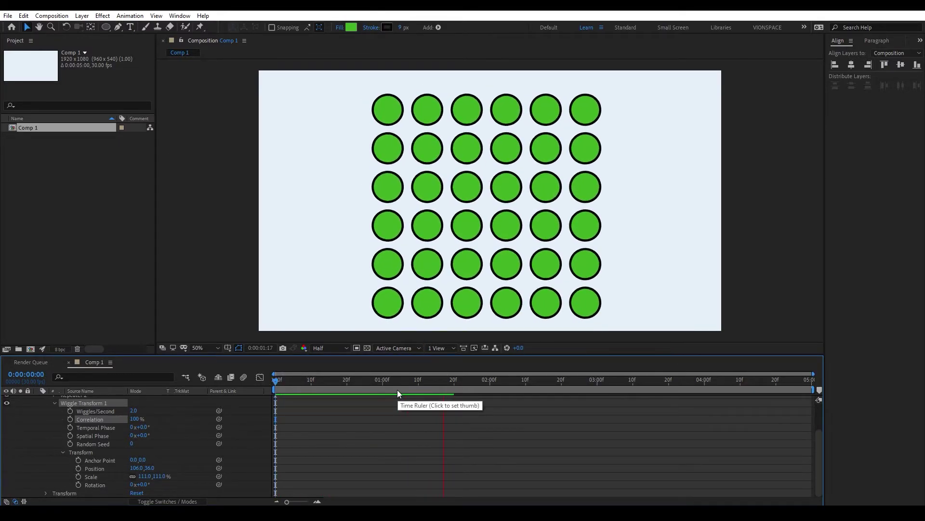
Step: Lower the Wiggle Transform's Correlation to 42%, change its Random Seed and preview from the first frame
{"action": "left_click_drag", "start_coordinate": [134, 420], "coordinate": [107, 419]}
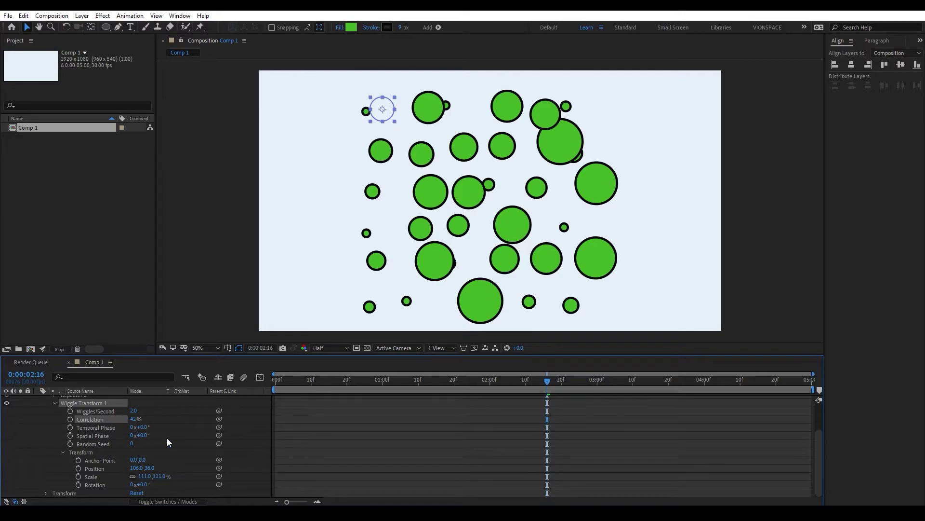
{"action": "left_click_drag", "start_coordinate": [129, 443], "coordinate": [142, 443]}
{"action": "key", "text": "Home"}
{"action": "key", "text": "space"}
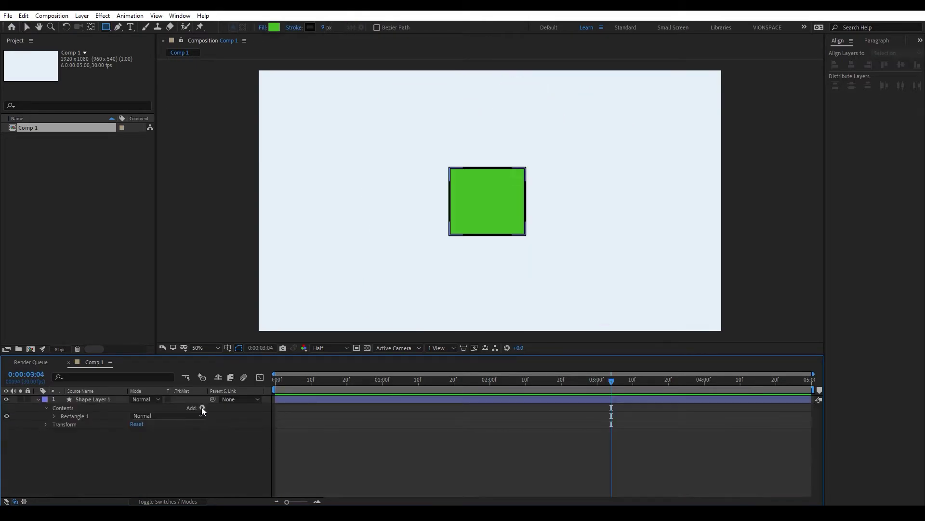
Step: Add a Round Corners operator to the green rectangle and set its radius to 178
{"action": "left_click", "coordinate": [203, 408]}
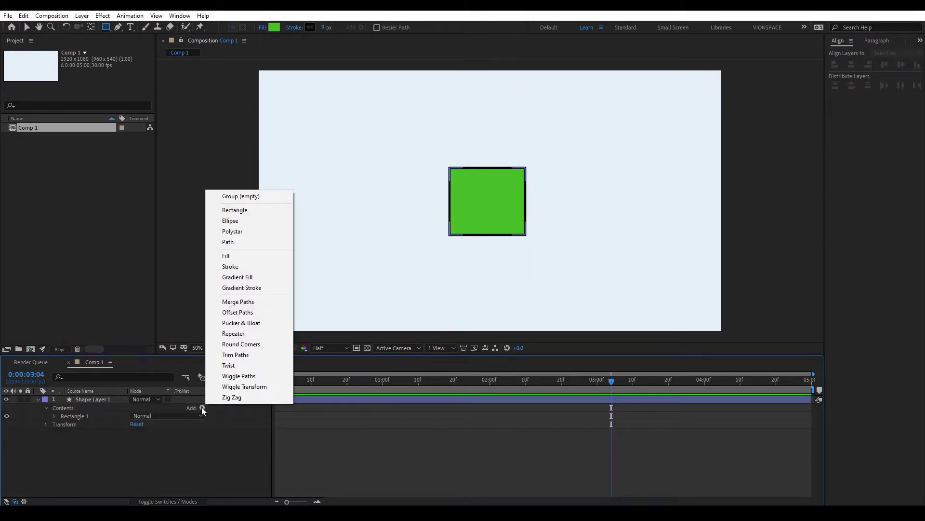
{"action": "left_click", "coordinate": [247, 345]}
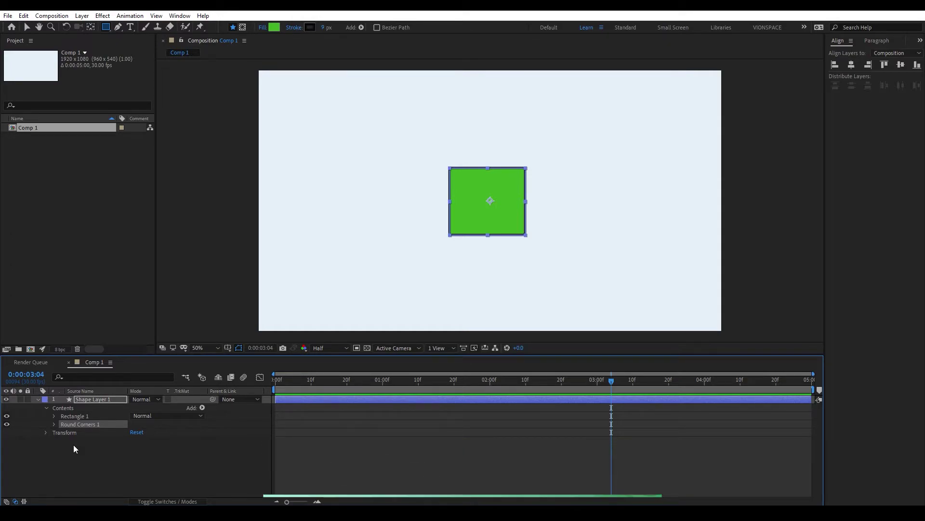
{"action": "left_click", "coordinate": [54, 424]}
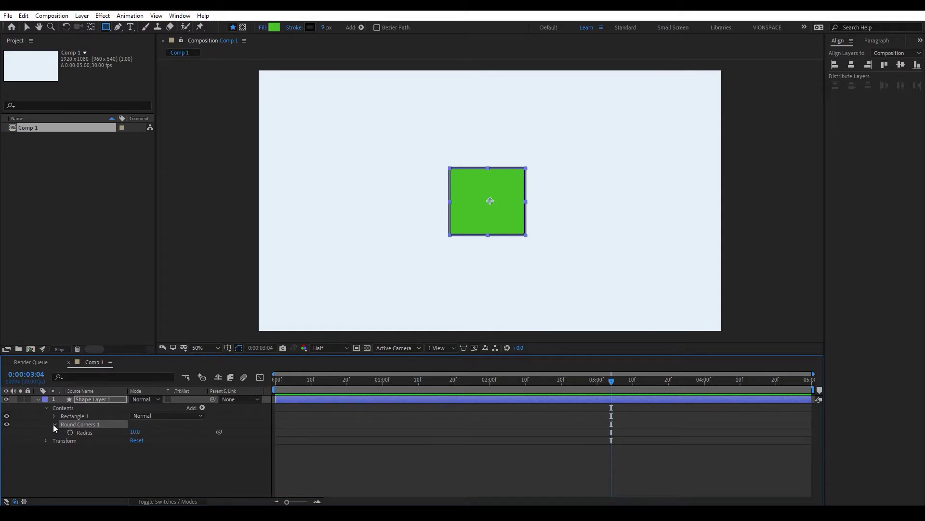
{"action": "left_click_drag", "start_coordinate": [137, 436], "coordinate": [241, 436]}
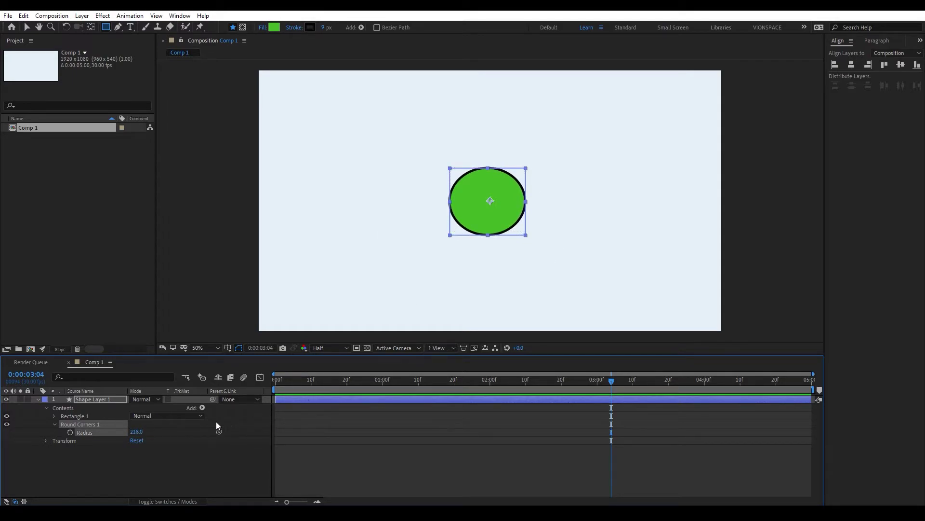
{"action": "left_click_drag", "start_coordinate": [137, 433], "coordinate": [119, 446]}
Step: Draw a five-pointed star on a new shape layer, to the left of the rounded rectangle
{"action": "left_click", "coordinate": [158, 474]}
{"action": "left_click_drag", "start_coordinate": [111, 29], "coordinate": [145, 62]}
{"action": "mouse_move", "coordinate": [329, 176]}
{"action": "left_mouse_down"}
{"action": "mouse_move", "coordinate": [366, 220]}
{"action": "mouse_move", "coordinate": [404, 235]}
{"action": "left_mouse_up"}
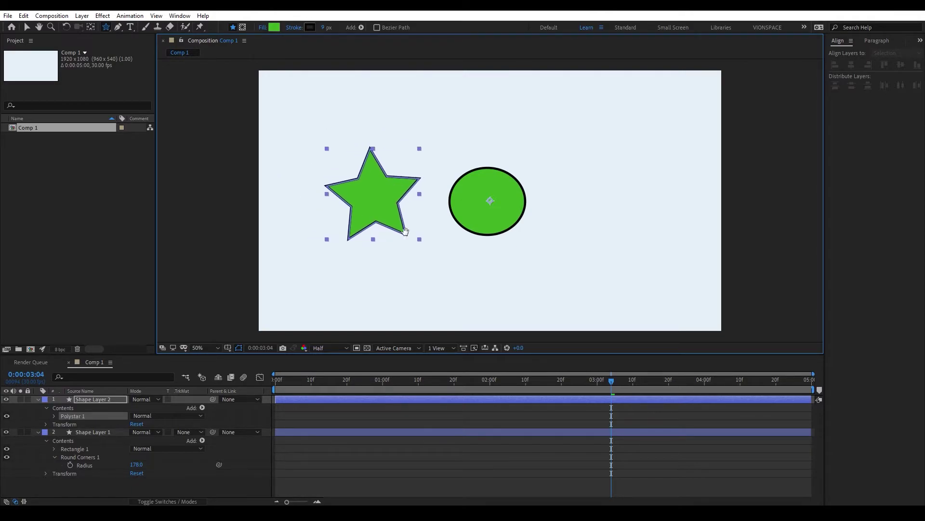
Step: Add a Round Corners operator to the star and raise its radius to about 111
{"action": "left_click", "coordinate": [201, 408]}
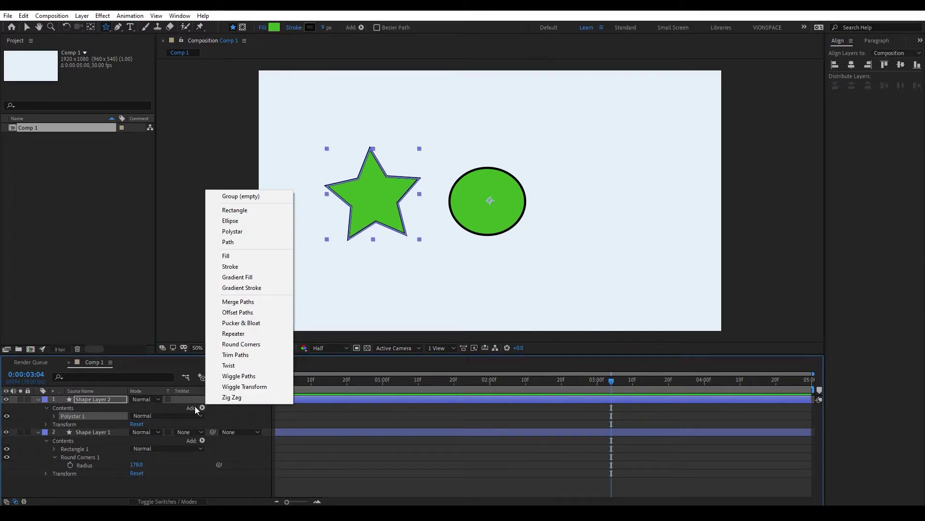
{"action": "left_click", "coordinate": [244, 344]}
{"action": "left_click", "coordinate": [62, 432]}
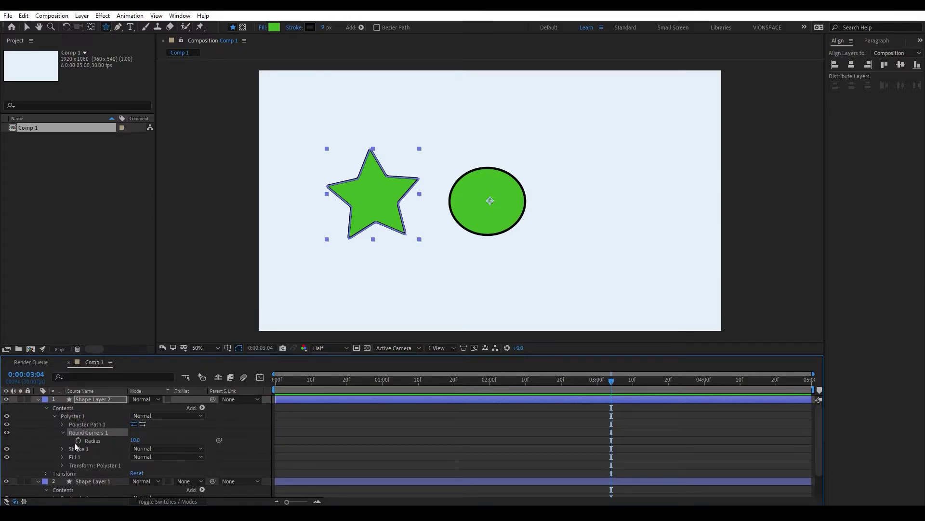
{"action": "left_click_drag", "start_coordinate": [135, 440], "coordinate": [187, 437]}
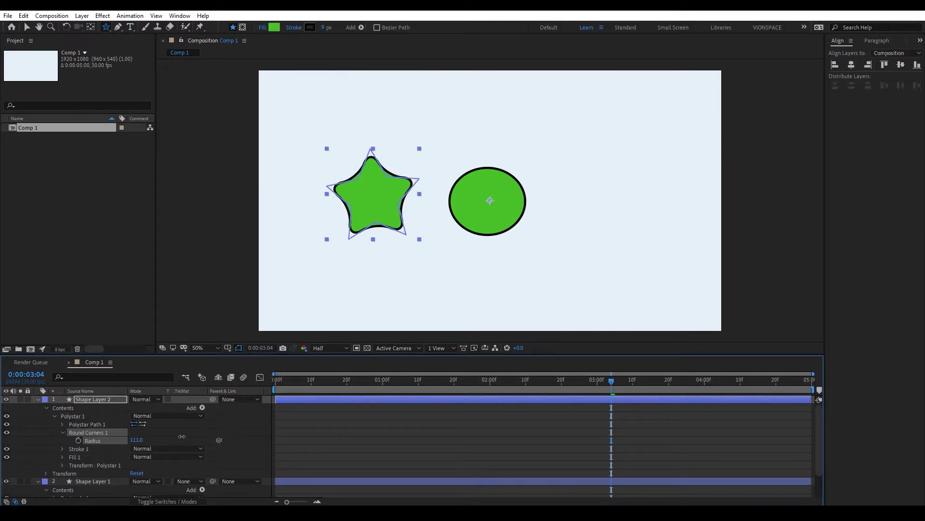
Step: Collapse both shape layers in the timeline and toggle between the layer switches and modes columns
{"action": "left_click", "coordinate": [38, 400]}
{"action": "left_click", "coordinate": [38, 407]}
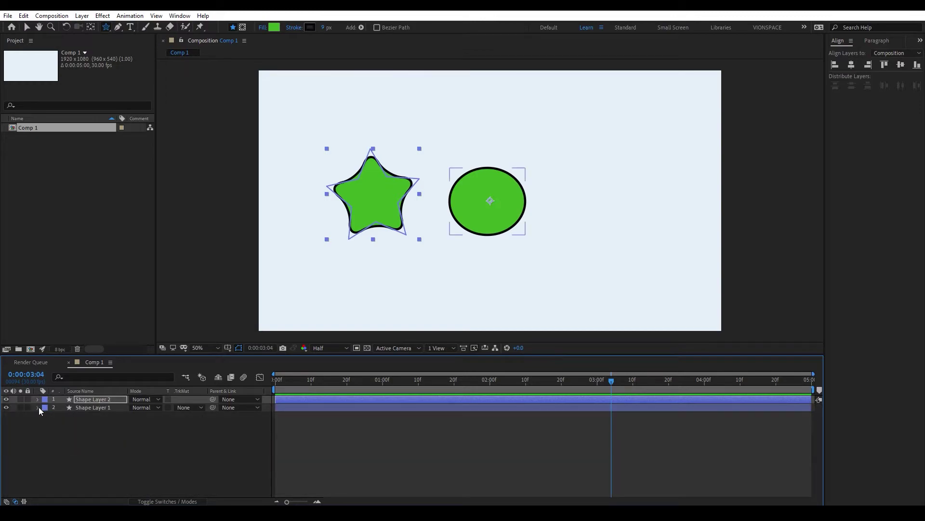
{"action": "left_click", "coordinate": [186, 500]}
{"action": "left_click", "coordinate": [172, 451]}
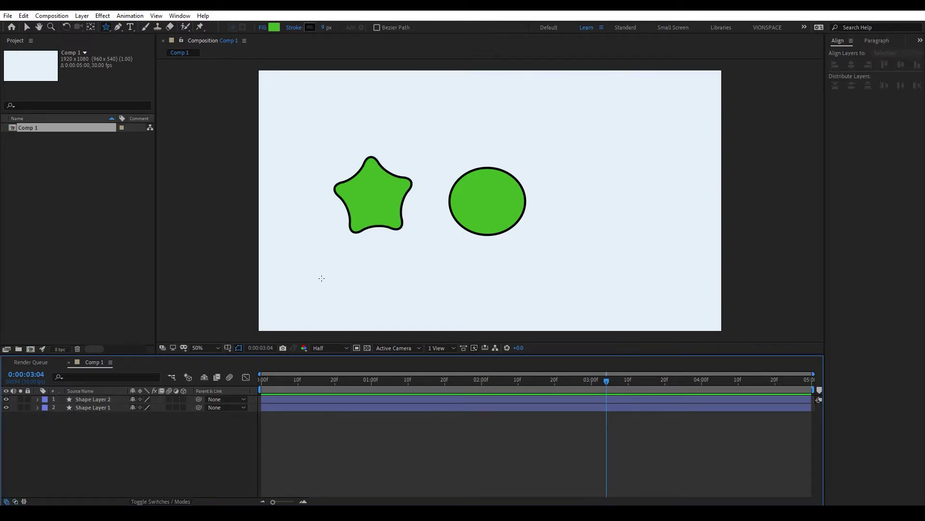
{"action": "left_click", "coordinate": [166, 501]}
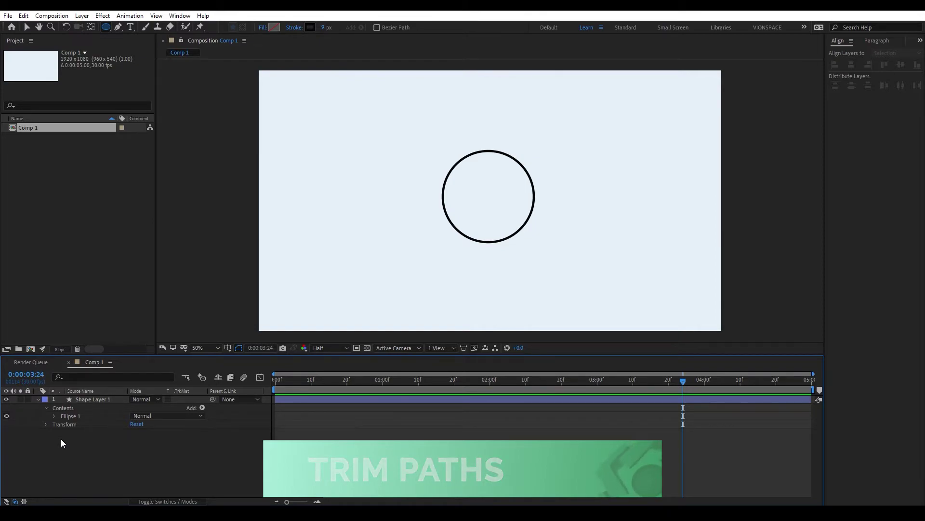
Step: Add Trim Paths to the circle and set Start to 16%, End to 35% and Offset to 164°
{"action": "left_click", "coordinate": [48, 427]}
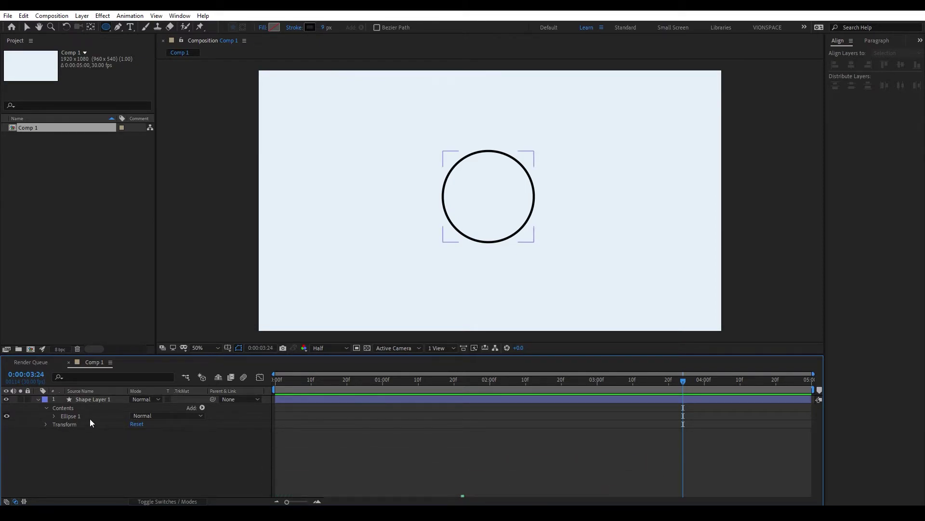
{"action": "left_click", "coordinate": [202, 407]}
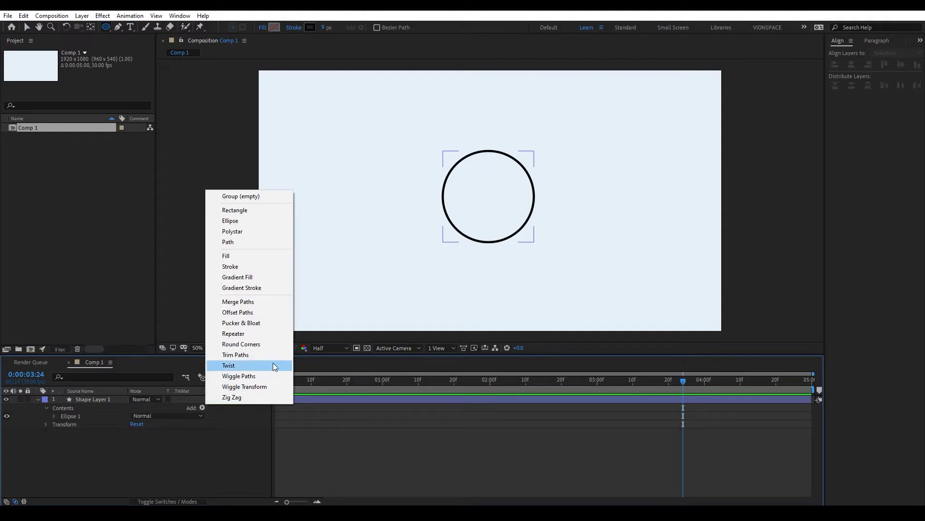
{"action": "left_click", "coordinate": [250, 355]}
{"action": "left_click", "coordinate": [54, 424]}
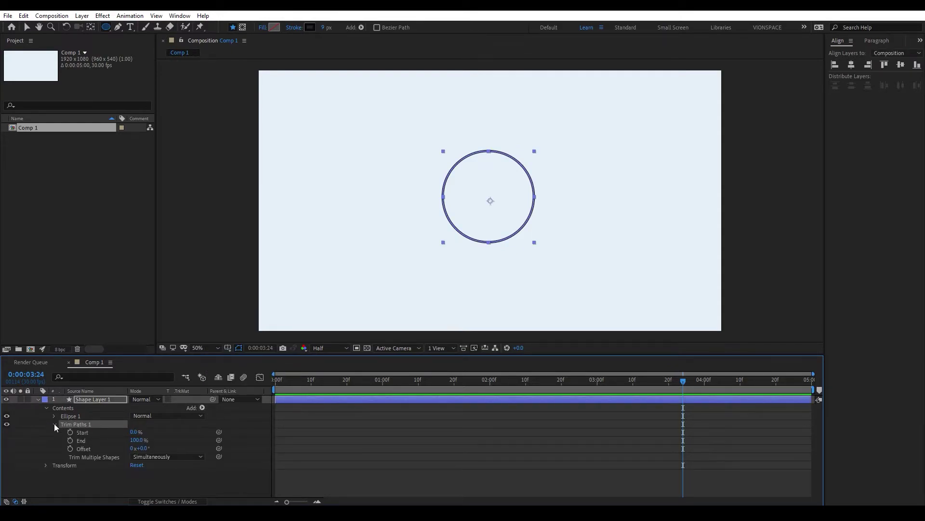
{"action": "mouse_move", "coordinate": [135, 432]}
{"action": "left_mouse_down"}
{"action": "mouse_move", "coordinate": [159, 434]}
{"action": "mouse_move", "coordinate": [89, 440]}
{"action": "mouse_move", "coordinate": [118, 436]}
{"action": "mouse_move", "coordinate": [102, 437]}
{"action": "mouse_move", "coordinate": [101, 450]}
{"action": "mouse_move", "coordinate": [116, 453]}
{"action": "mouse_move", "coordinate": [102, 455]}
{"action": "mouse_move", "coordinate": [145, 445]}
{"action": "mouse_move", "coordinate": [113, 444]}
{"action": "mouse_move", "coordinate": [144, 435]}
{"action": "mouse_move", "coordinate": [171, 448]}
{"action": "mouse_move", "coordinate": [224, 448]}
{"action": "left_mouse_up"}
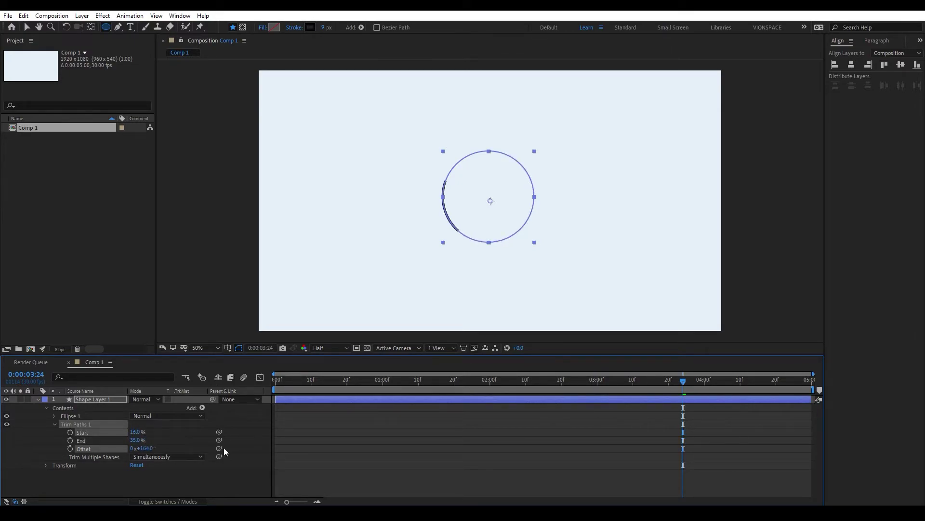
Step: Increase the circle's stroke width to 20 px and finally to 30 px
{"action": "left_click", "coordinate": [91, 399]}
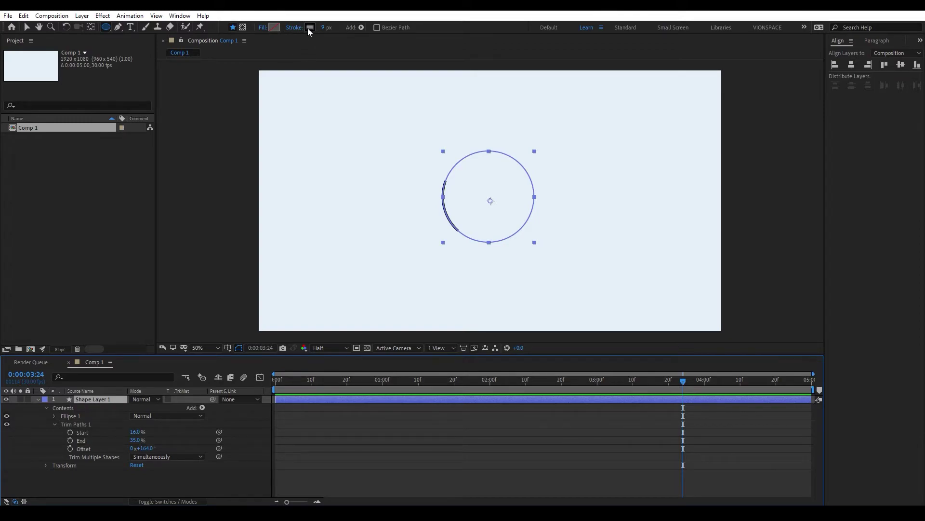
{"action": "left_click", "coordinate": [326, 29]}
{"action": "type", "text": "20"}
{"action": "key", "text": "Return"}
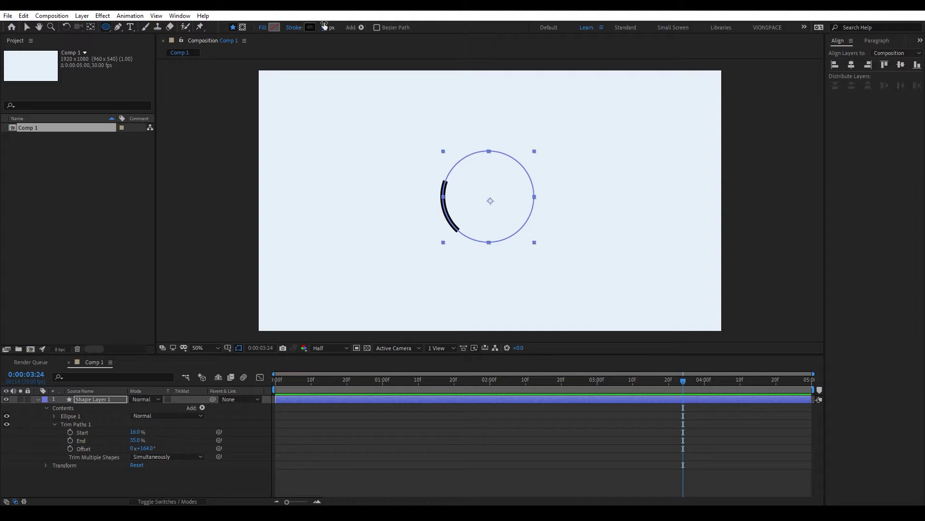
{"action": "key", "text": "Return"}
{"action": "left_click", "coordinate": [161, 472]}
Step: Delete the adjusted Trim Paths from the circle and add a fresh Trim Paths operator with its properties expanded
{"action": "left_click_drag", "start_coordinate": [135, 432], "coordinate": [164, 440]}
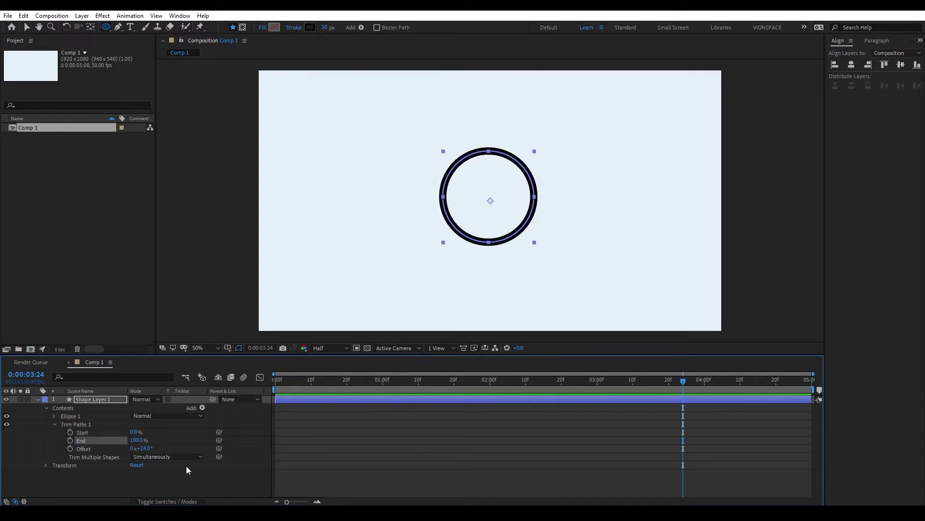
{"action": "left_click", "coordinate": [71, 423]}
{"action": "key", "text": "Delete"}
{"action": "left_click", "coordinate": [202, 408]}
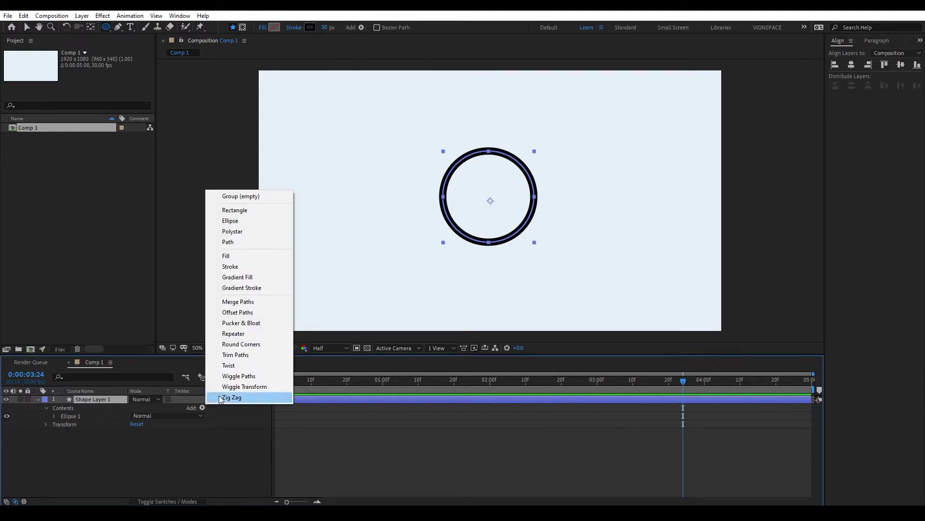
{"action": "left_click", "coordinate": [234, 355]}
{"action": "left_click", "coordinate": [93, 461]}
{"action": "left_click", "coordinate": [53, 424]}
Step: Set a Trim Paths End keyframe of 100% at the one-second mark
{"action": "left_click", "coordinate": [383, 423]}
{"action": "left_click_drag", "start_coordinate": [304, 384], "coordinate": [381, 387]}
{"action": "left_click", "coordinate": [382, 399]}
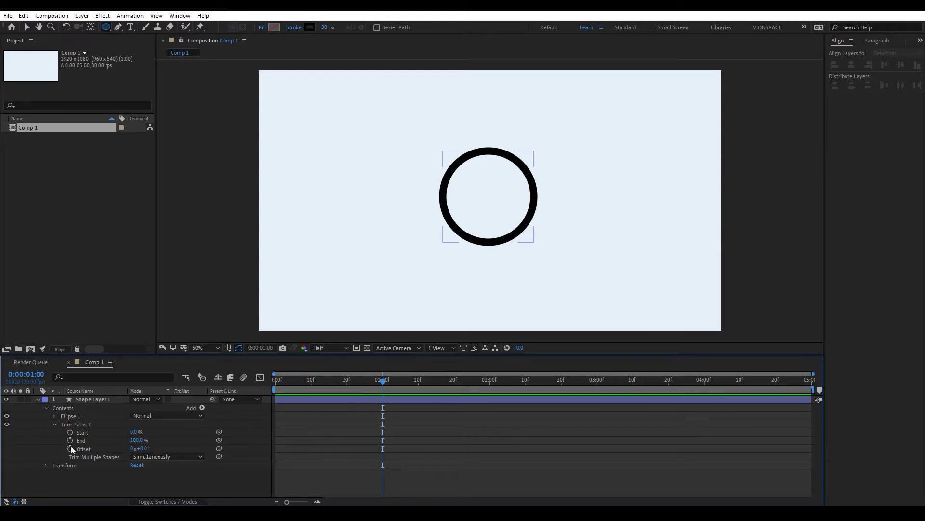
{"action": "left_click", "coordinate": [70, 440]}
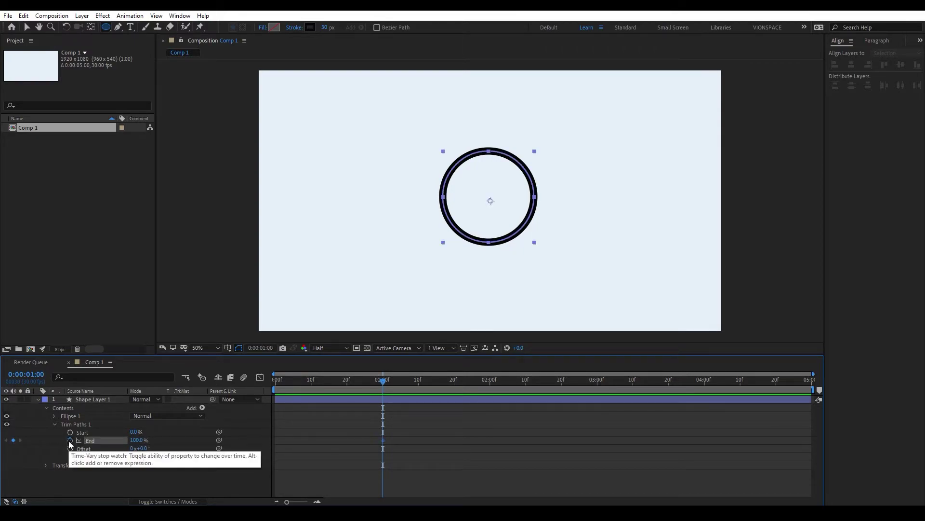
Step: Set the Trim Paths End value to 0% at the first frame
{"action": "left_click_drag", "start_coordinate": [333, 382], "coordinate": [275, 382]}
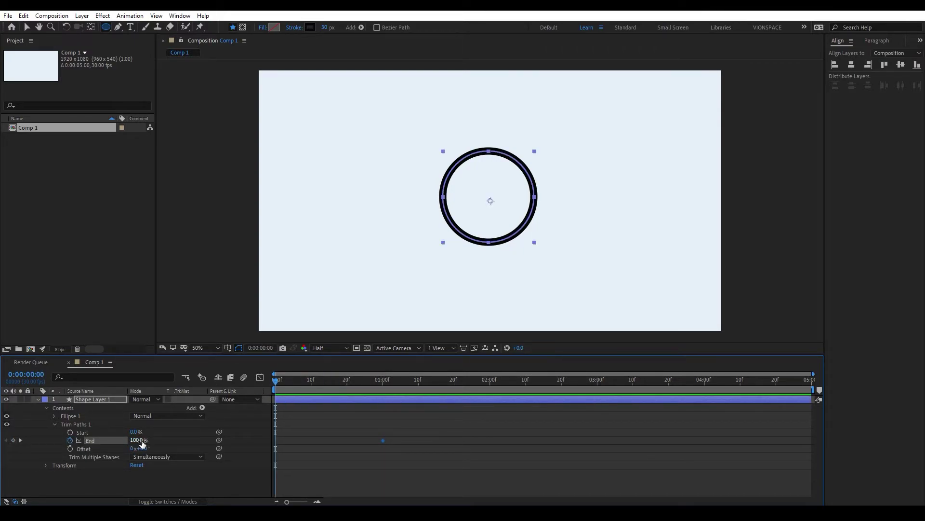
{"action": "left_click", "coordinate": [137, 440]}
{"action": "type", "text": "0"}
{"action": "key", "text": "Return"}
{"action": "left_click", "coordinate": [522, 479]}
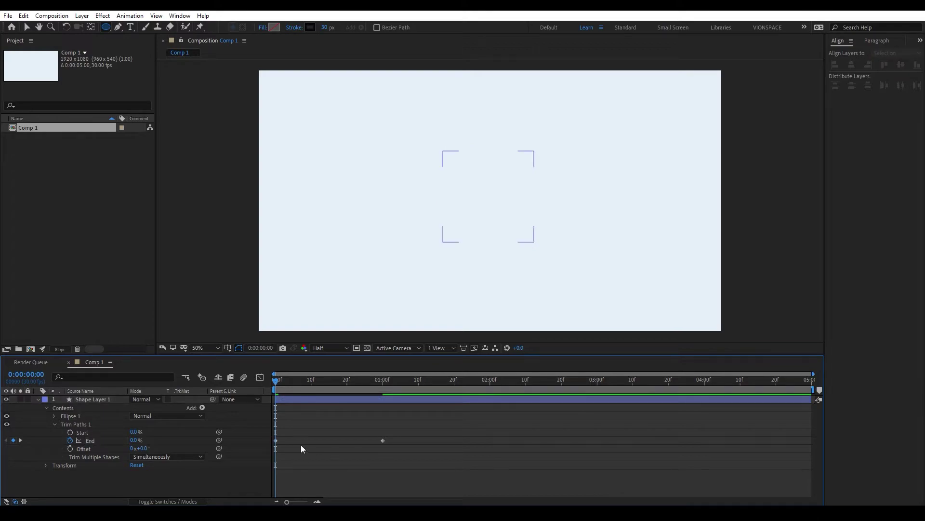
Step: Preview the circle's drawing animation from the first frame and stop playback
{"action": "mouse_move", "coordinate": [277, 379]}
{"action": "left_mouse_down"}
{"action": "mouse_move", "coordinate": [382, 380]}
{"action": "mouse_move", "coordinate": [276, 380]}
{"action": "left_mouse_up"}
{"action": "key", "text": "space"}
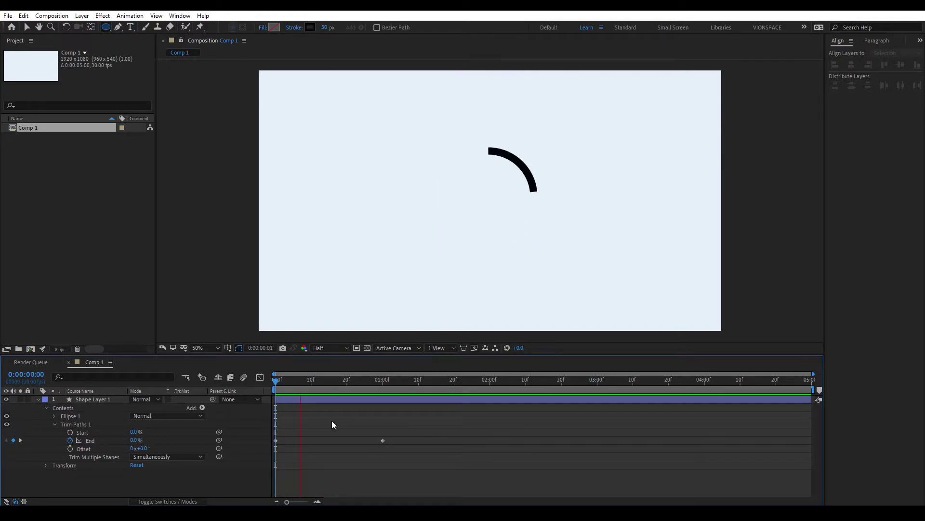
{"action": "key", "text": "space"}
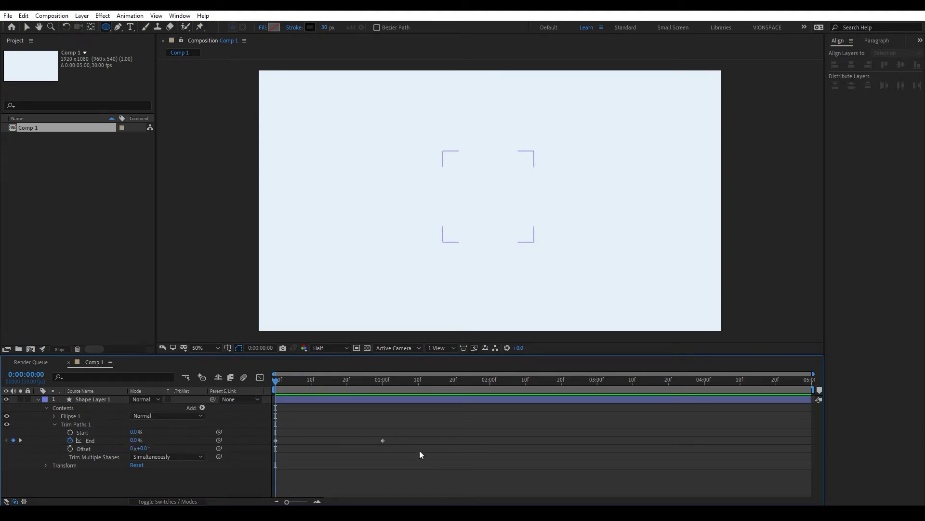
Step: Copy both End keyframes to the Trim Paths Start property, beginning at the first frame
{"action": "left_click_drag", "start_coordinate": [396, 436], "coordinate": [278, 447]}
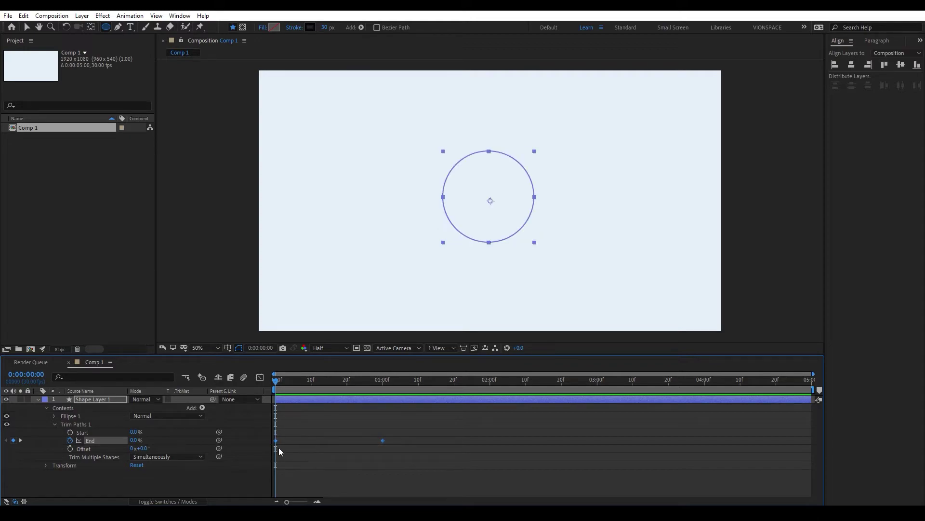
{"action": "key", "text": "ctrl+v"}
{"action": "left_click", "coordinate": [83, 432]}
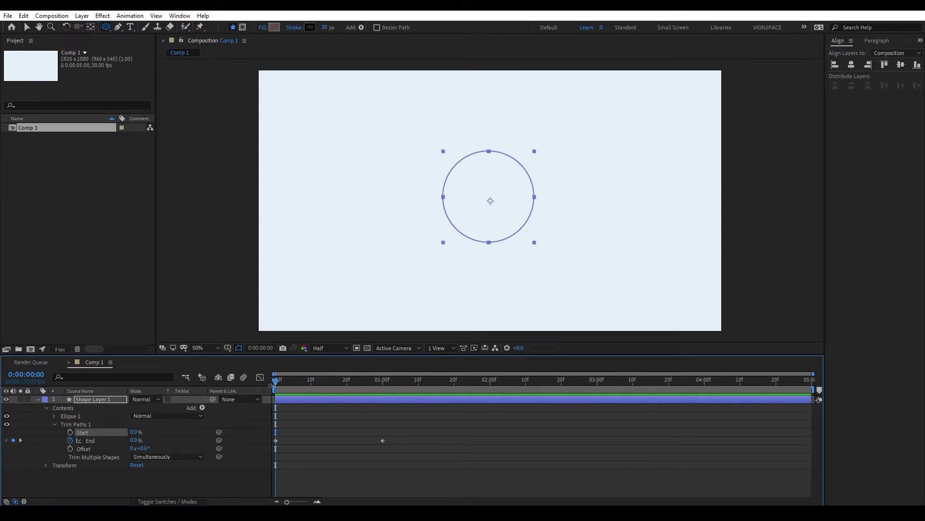
{"action": "key", "text": "ctrl+v"}
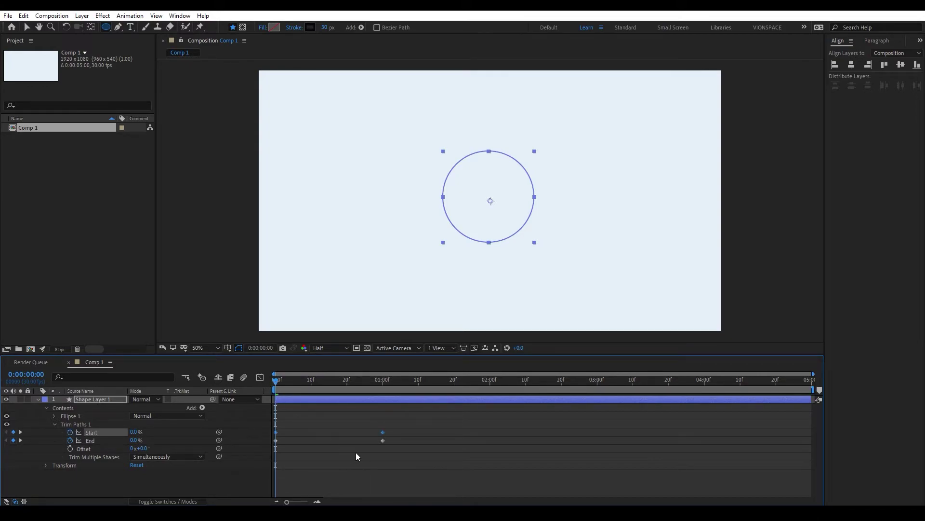
Step: Shift both Start keyframes about four frames later than the End keyframes and preview the moving stroke
{"action": "left_click", "coordinate": [352, 420]}
{"action": "left_click_drag", "start_coordinate": [400, 432], "coordinate": [276, 436]}
{"action": "left_click_drag", "start_coordinate": [384, 432], "coordinate": [396, 433]}
{"action": "left_click", "coordinate": [442, 459]}
{"action": "key", "text": "space"}
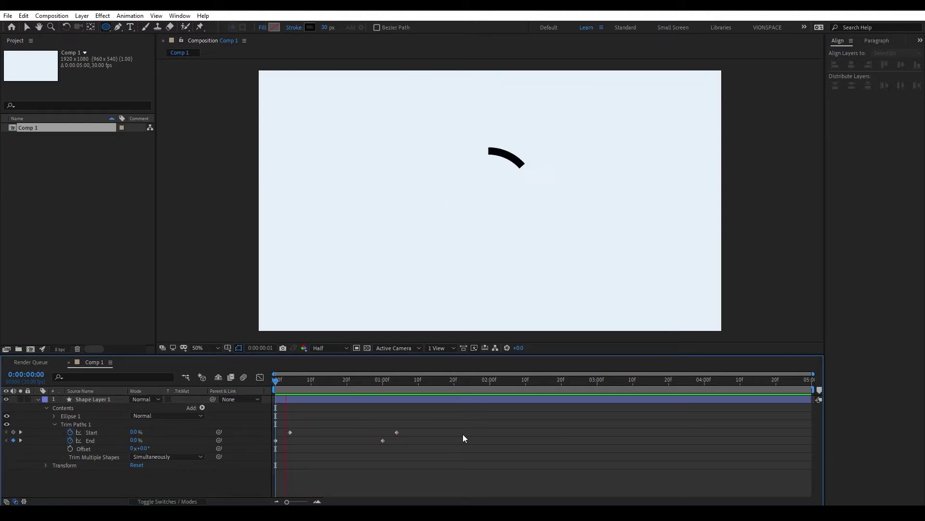
{"action": "key", "text": "space"}
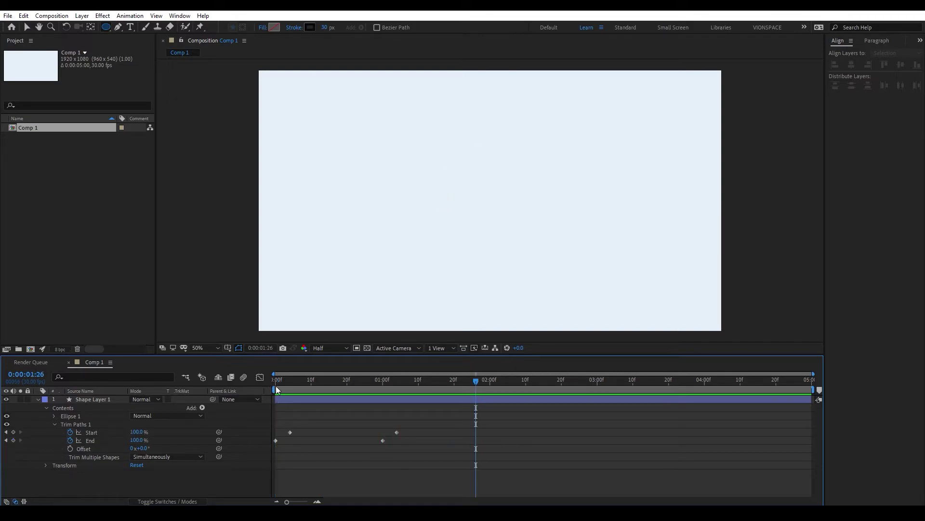
Step: Apply Easy Ease to all four Trim Paths Start and End keyframes
{"action": "left_click_drag", "start_coordinate": [419, 426], "coordinate": [272, 454]}
{"action": "right_click", "coordinate": [381, 442]}
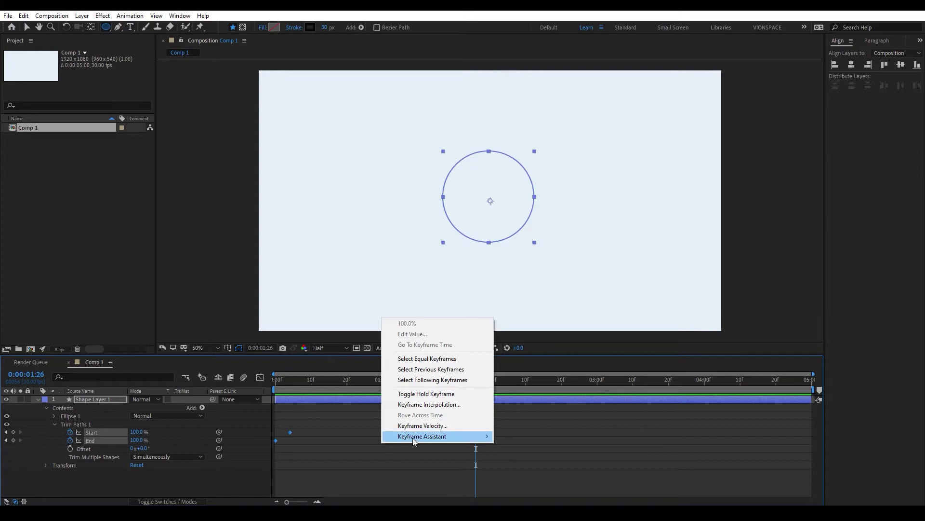
{"action": "mouse_move", "coordinate": [416, 436]}
{"action": "left_click", "coordinate": [552, 374]}
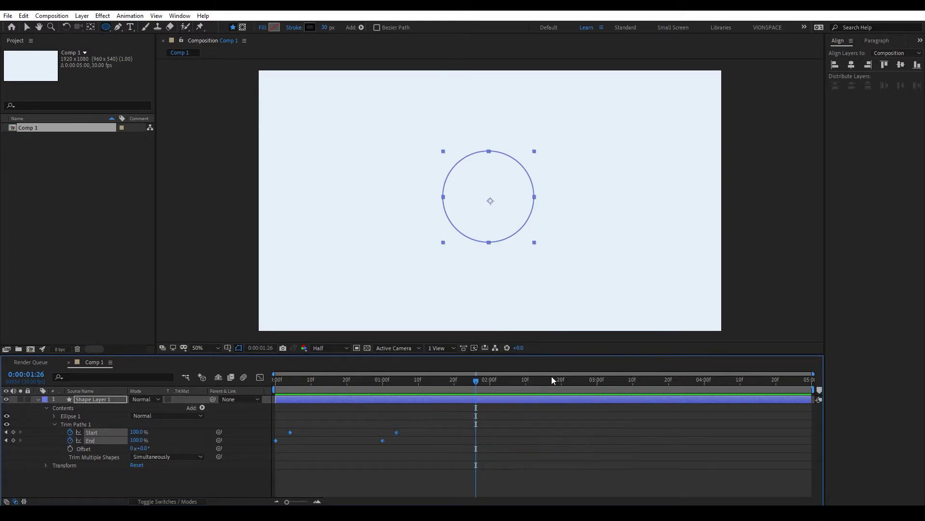
Step: Reshape the Start and End speed curves to peak early with a long slow-down, and preview the stroke from the first frame
{"action": "left_click", "coordinate": [261, 377]}
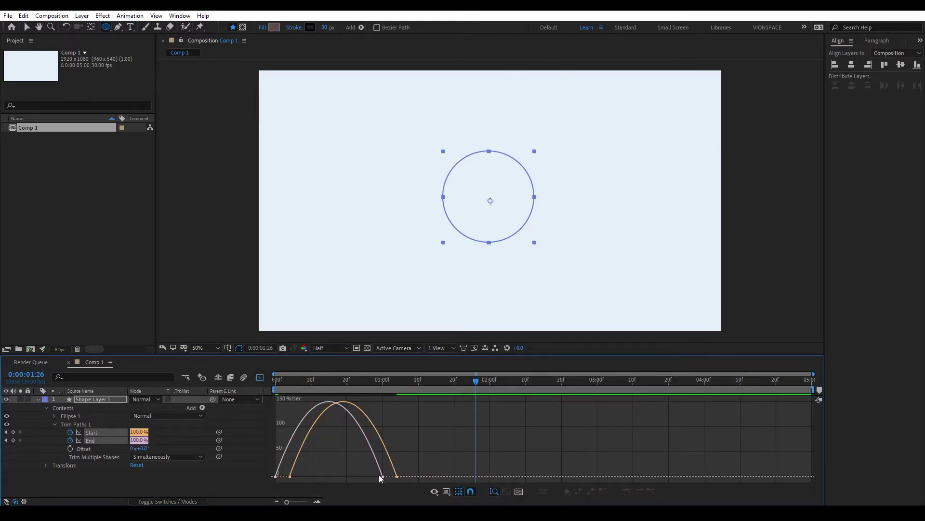
{"action": "left_click_drag", "start_coordinate": [365, 472], "coordinate": [308, 477]}
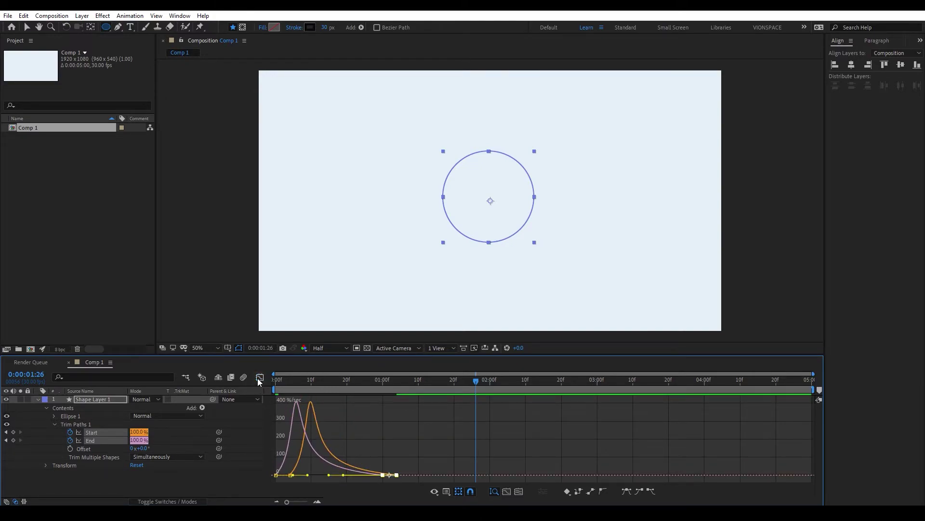
{"action": "left_click", "coordinate": [260, 378]}
{"action": "left_click", "coordinate": [372, 446]}
{"action": "key", "text": "Home"}
{"action": "key", "text": "space"}
{"action": "key", "text": "space"}
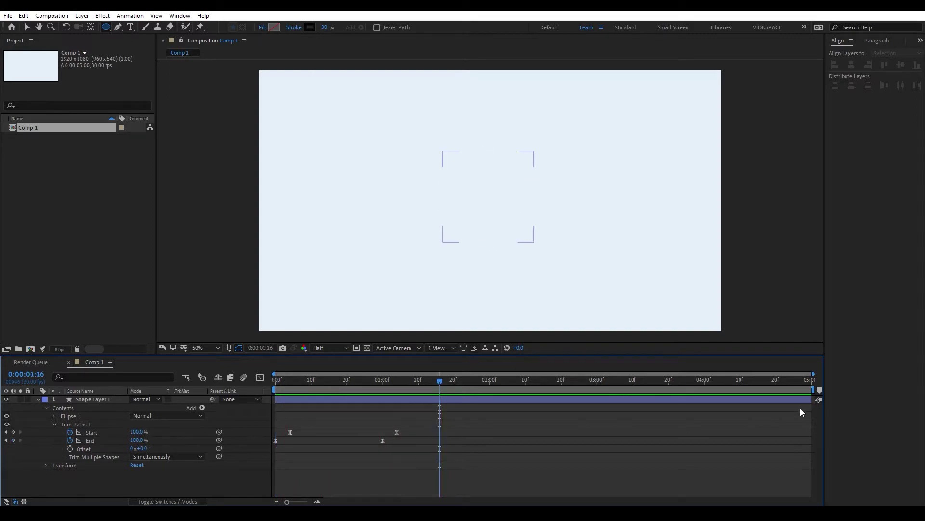
Step: Shorten the work area to end just after the last Start keyframe and play the looping stroke animation
{"action": "left_click_drag", "start_coordinate": [813, 389], "coordinate": [423, 390]}
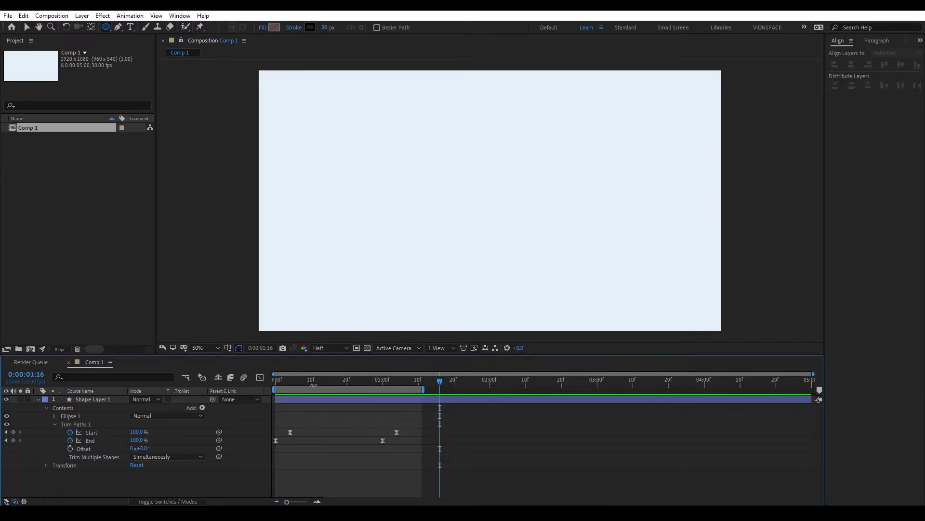
{"action": "key", "text": "Home"}
{"action": "key", "text": "space"}
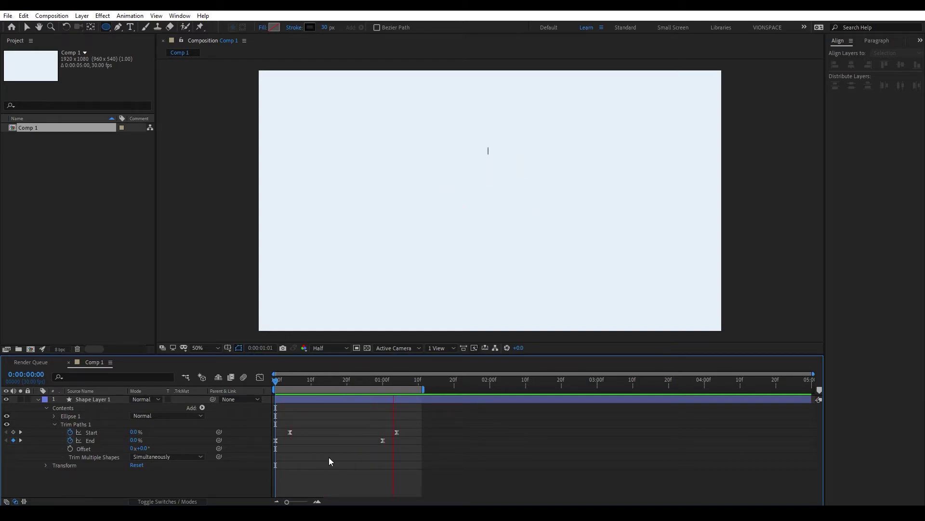
{"action": "key", "text": "space"}
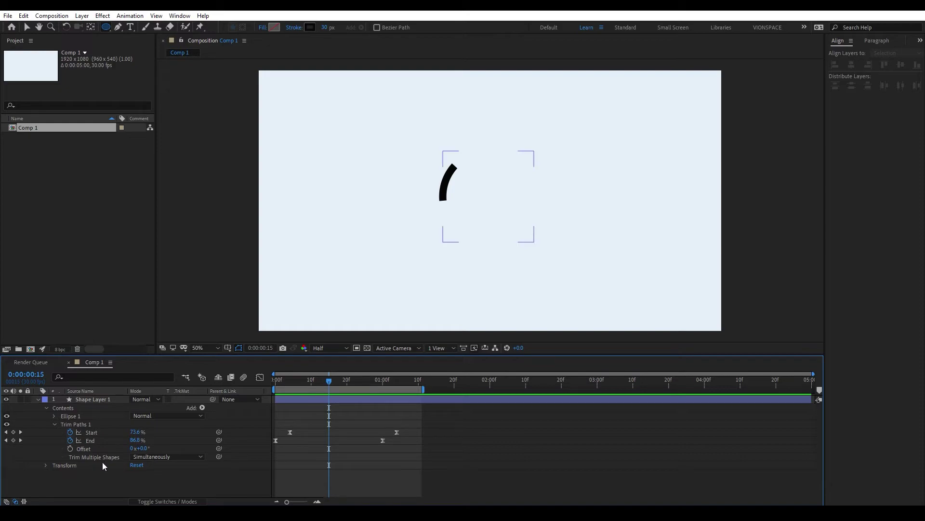
Step: Duplicate the Ellipse 1 group within the shape layer at the first frame
{"action": "left_click", "coordinate": [178, 458]}
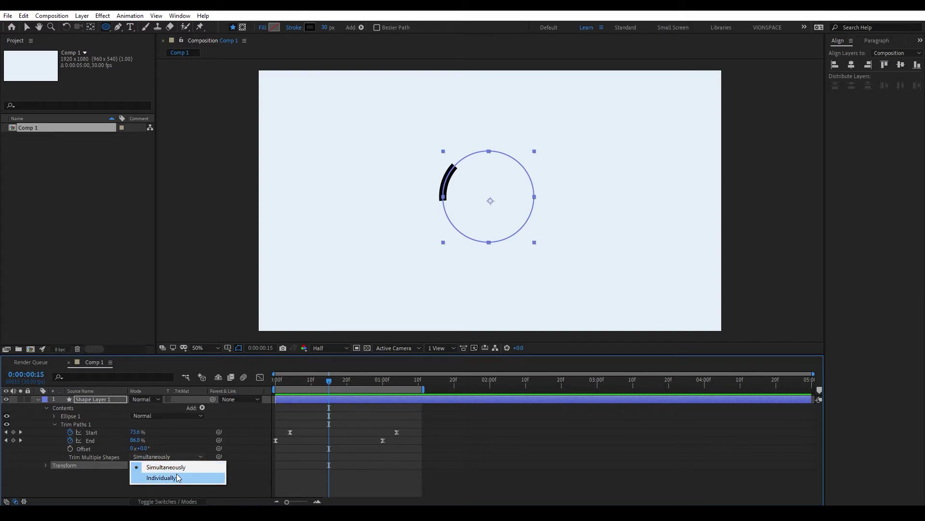
{"action": "left_click", "coordinate": [83, 481]}
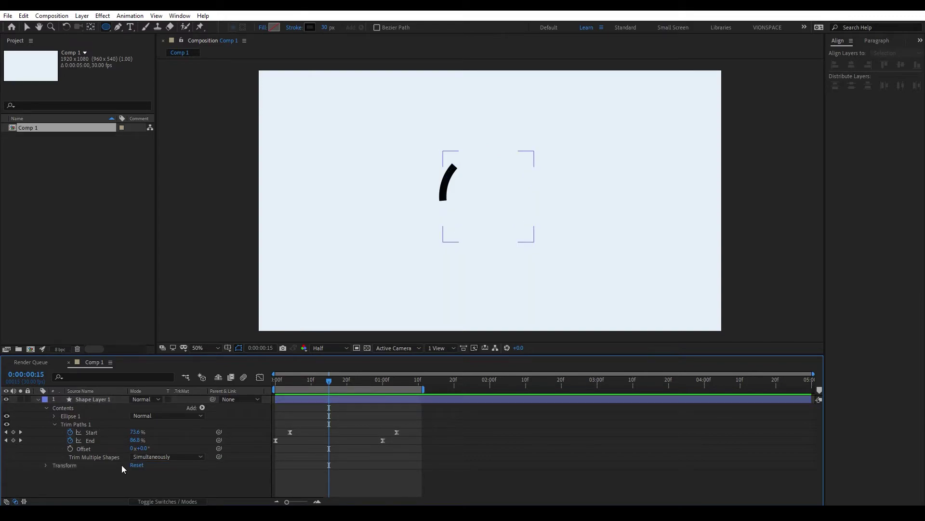
{"action": "left_click", "coordinate": [74, 417]}
{"action": "left_click_drag", "start_coordinate": [302, 379], "coordinate": [241, 419]}
{"action": "key", "text": "ctrl+d"}
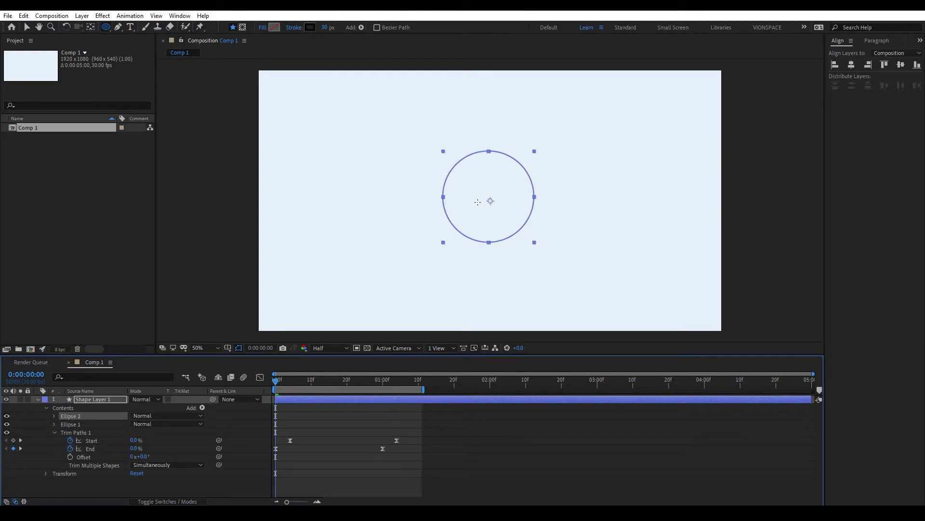
Step: Move the duplicated circle horizontally so it sits to the right of the original, touching it
{"action": "key", "text": "v"}
{"action": "left_click_drag", "start_coordinate": [489, 200], "coordinate": [578, 203]}
{"action": "key", "text": "ctrl+z"}
{"action": "left_click", "coordinate": [110, 490]}
Step: Preview both trimmed circles animating together and stop at frame 9
{"action": "key", "text": "space"}
{"action": "left_click_drag", "start_coordinate": [334, 391], "coordinate": [270, 425]}
{"action": "key", "text": "space"}
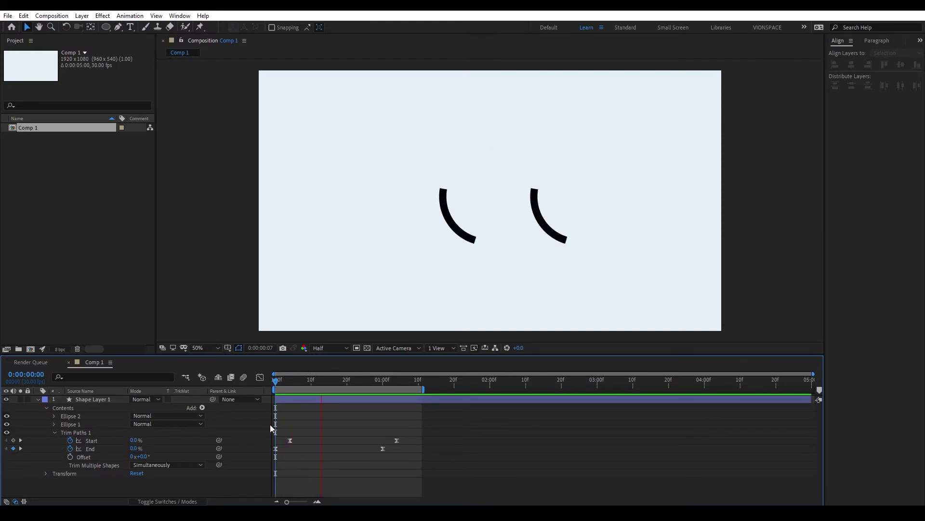
{"action": "left_click", "coordinate": [308, 385]}
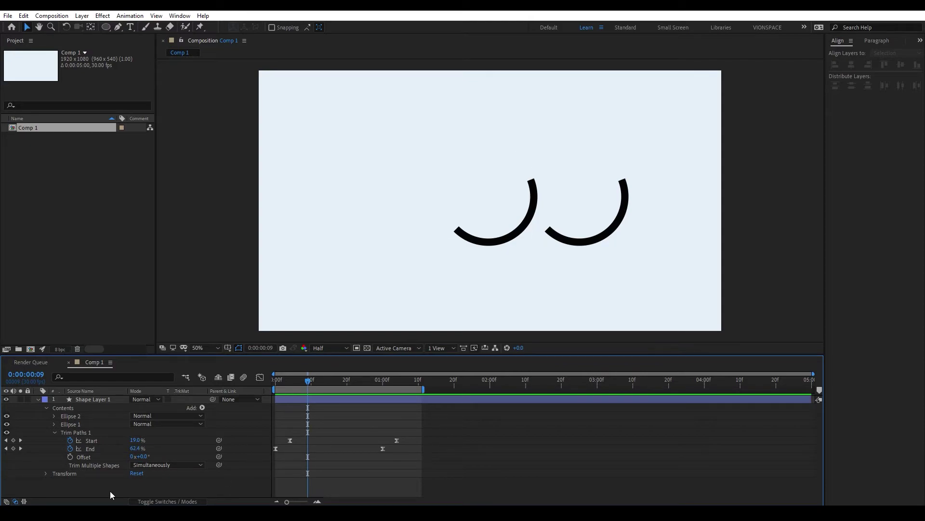
Step: Set Trim Multiple Shapes to Individually and scrub back to the first frame
{"action": "left_click", "coordinate": [163, 465]}
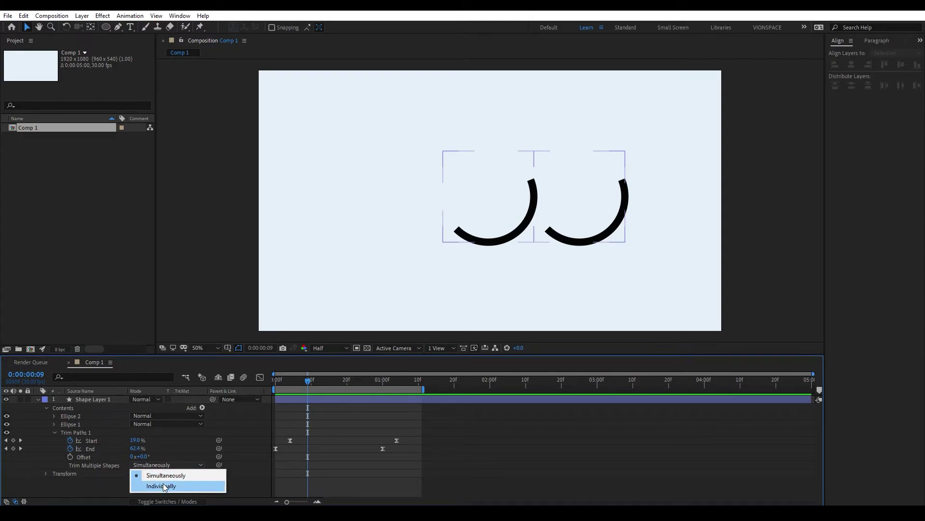
{"action": "left_click", "coordinate": [162, 486]}
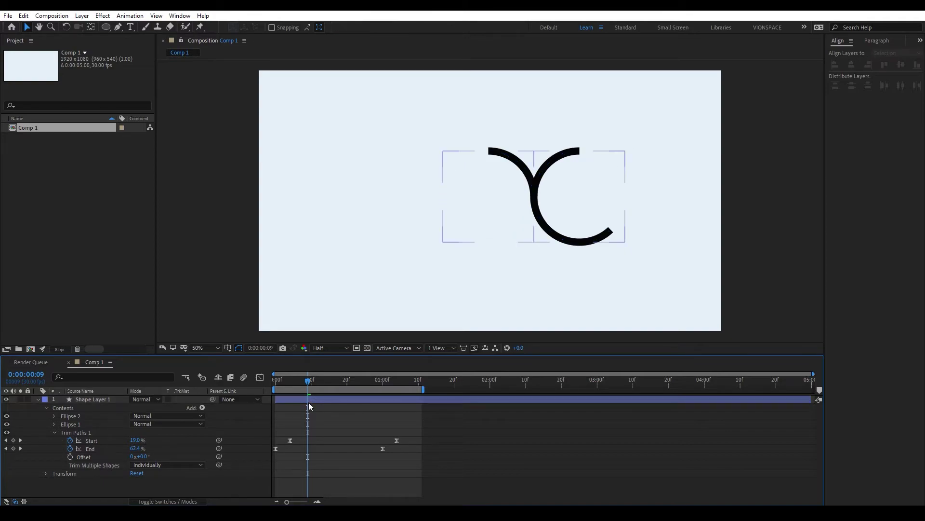
{"action": "left_click_drag", "start_coordinate": [290, 381], "coordinate": [214, 405]}
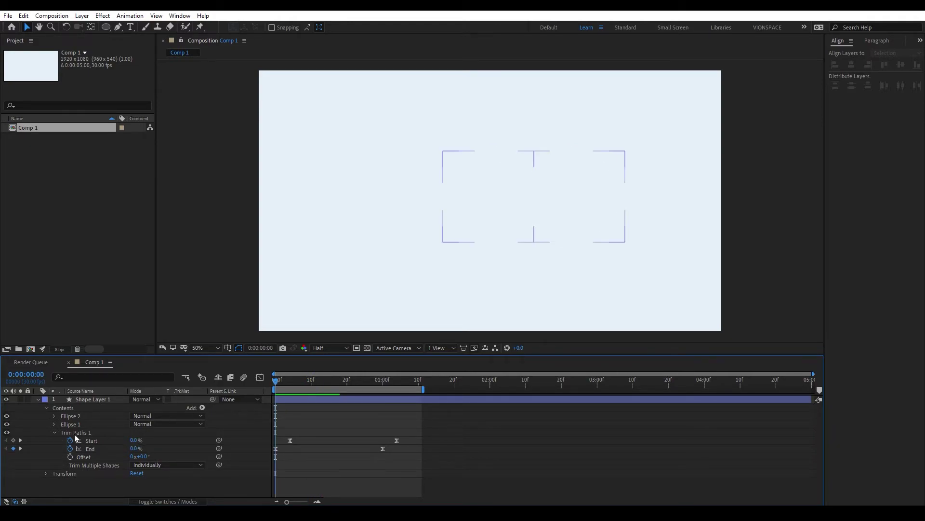
Step: Reorder the groups so Ellipse 2 sits below Ellipse 1, and preview the new drawing sequence
{"action": "left_click", "coordinate": [71, 417]}
{"action": "left_click_drag", "start_coordinate": [78, 418], "coordinate": [77, 430]}
{"action": "mouse_move", "coordinate": [281, 389]}
{"action": "left_mouse_down"}
{"action": "mouse_move", "coordinate": [323, 393]}
{"action": "mouse_move", "coordinate": [276, 396]}
{"action": "left_mouse_up"}
{"action": "key", "text": "space"}
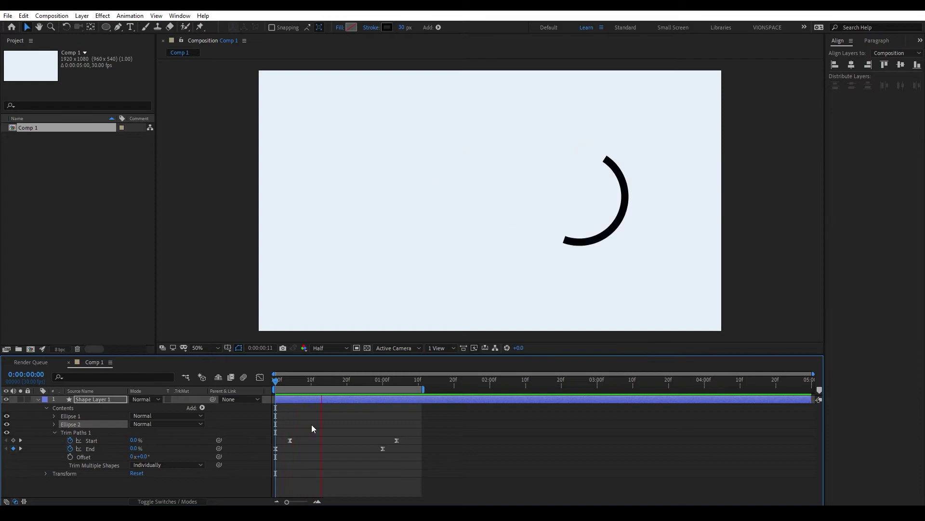
{"action": "key", "text": "space"}
Step: Expose the path properties of both ellipses and reverse Ellipse 2's path direction, checking the stroke at frame 9
{"action": "left_click", "coordinate": [54, 436]}
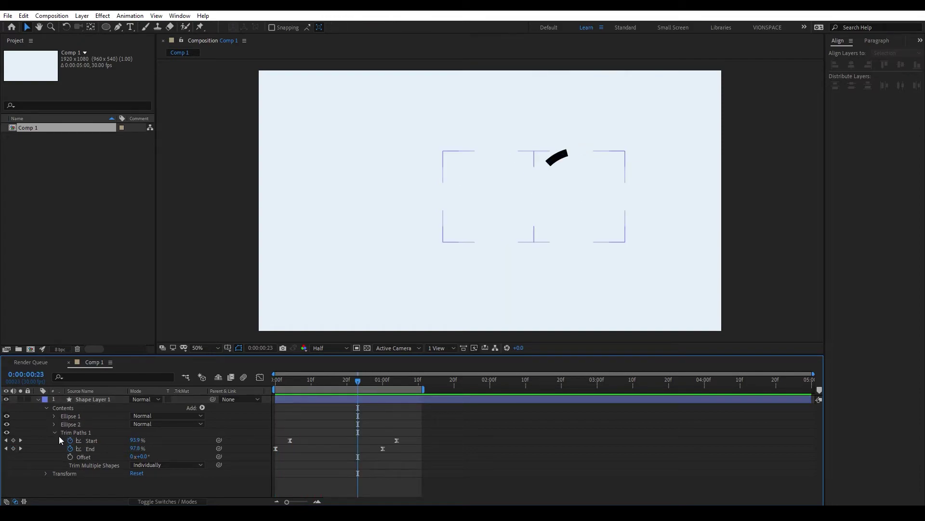
{"action": "left_click", "coordinate": [54, 433]}
{"action": "left_click", "coordinate": [53, 416]}
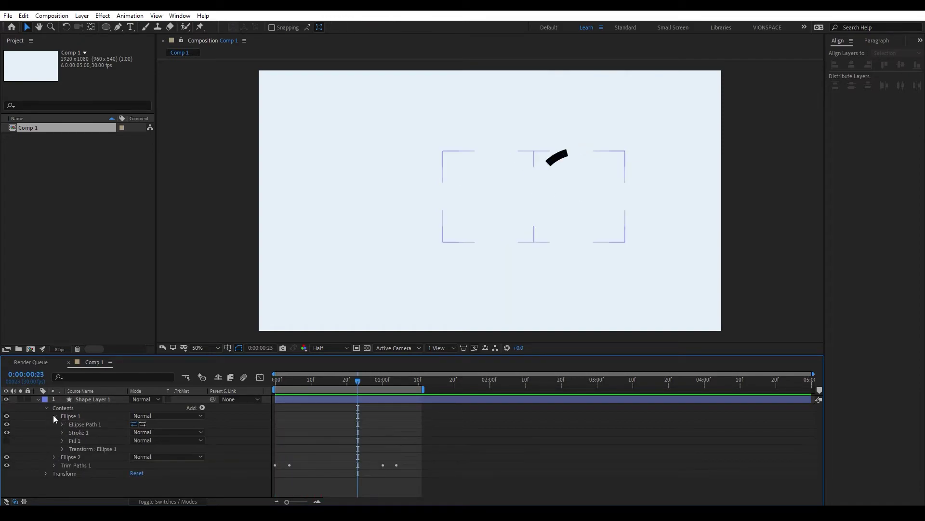
{"action": "left_click", "coordinate": [52, 456]}
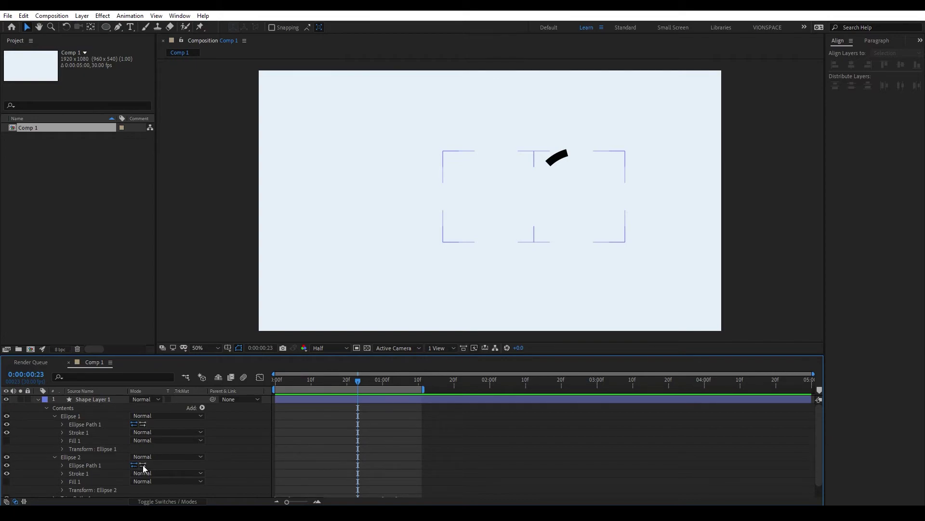
{"action": "left_click_drag", "start_coordinate": [337, 380], "coordinate": [308, 376]}
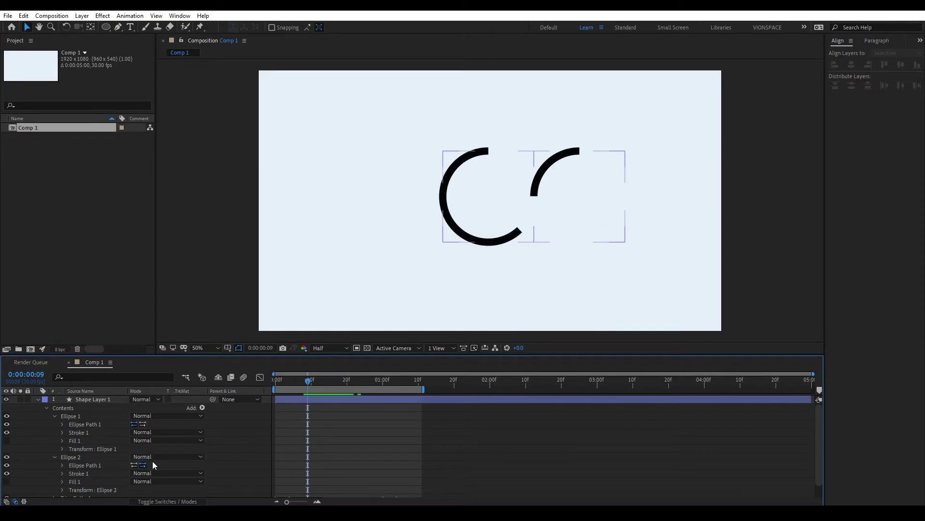
Step: Compare normal and reversed path directions on both ellipses, ending with only Ellipse 2 reversed
{"action": "left_click", "coordinate": [135, 464]}
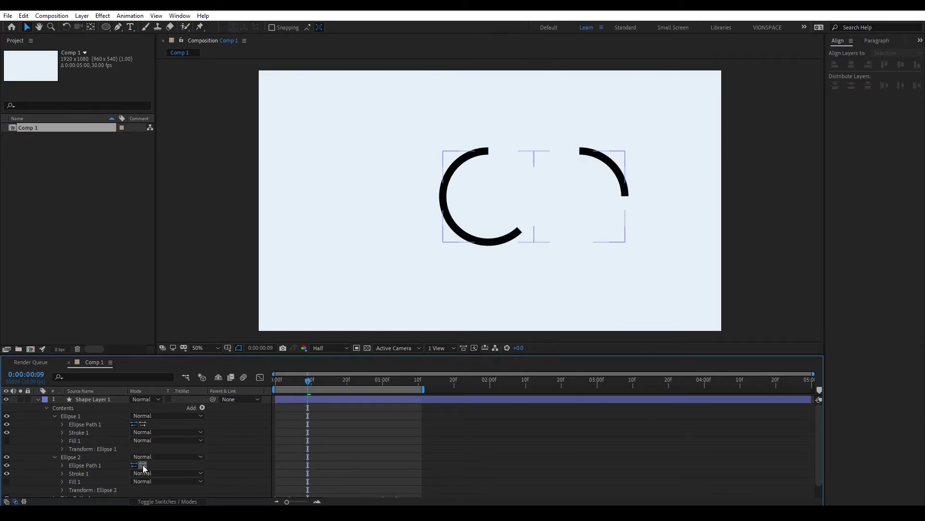
{"action": "left_click", "coordinate": [143, 465]}
{"action": "left_click", "coordinate": [133, 465]}
{"action": "left_click", "coordinate": [144, 463]}
{"action": "left_click", "coordinate": [137, 466]}
{"action": "left_click", "coordinate": [140, 465]}
{"action": "left_click", "coordinate": [134, 465]}
{"action": "left_click", "coordinate": [145, 464]}
{"action": "left_click", "coordinate": [142, 423]}
{"action": "left_click", "coordinate": [135, 423]}
{"action": "left_click", "coordinate": [144, 423]}
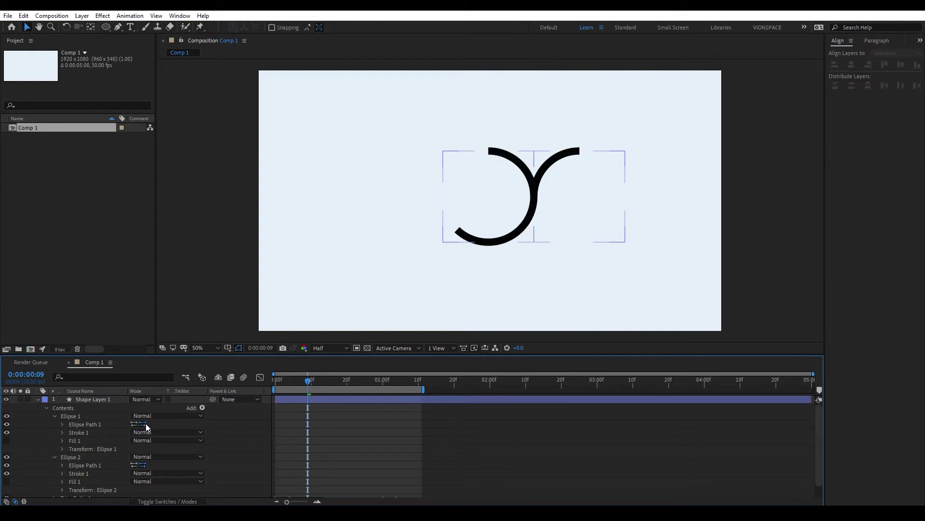
{"action": "left_click", "coordinate": [134, 466]}
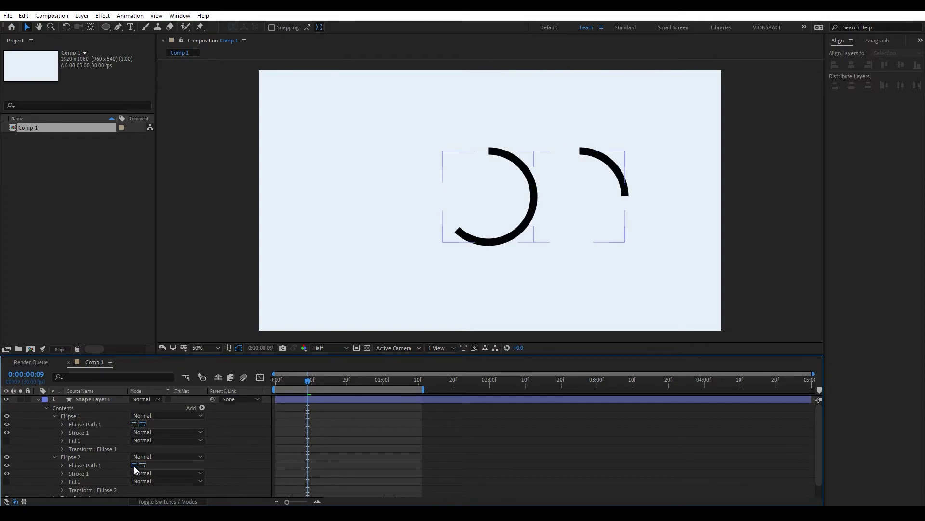
{"action": "left_click", "coordinate": [134, 424]}
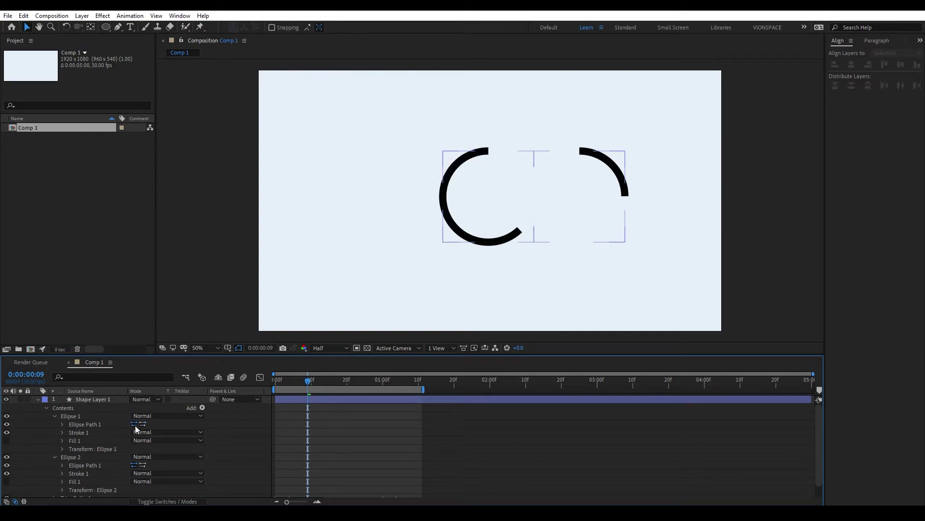
{"action": "left_click", "coordinate": [142, 464]}
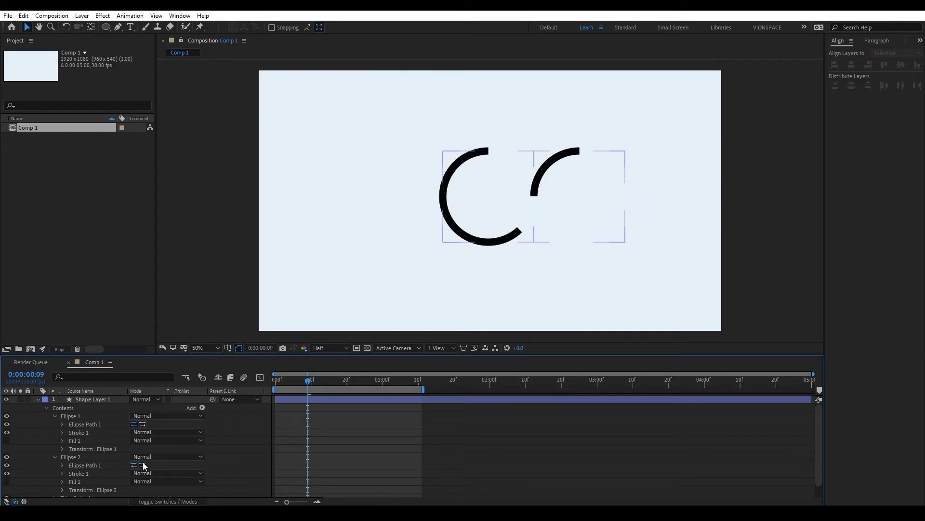
Step: Preview the stroke travelling across both circles from the first frame and collapse both ellipse groups
{"action": "left_click", "coordinate": [279, 382]}
{"action": "key", "text": "space"}
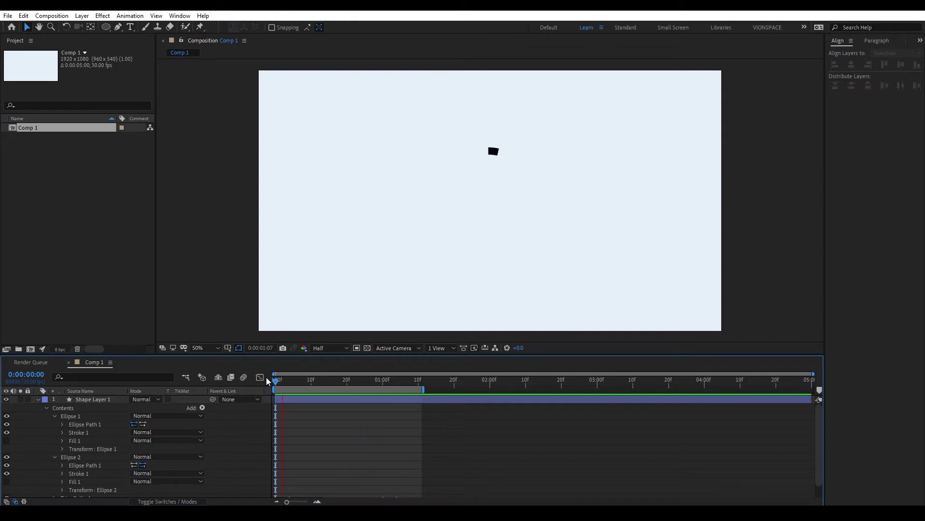
{"action": "key", "text": "space"}
{"action": "left_click", "coordinate": [55, 459]}
{"action": "left_click", "coordinate": [55, 418]}
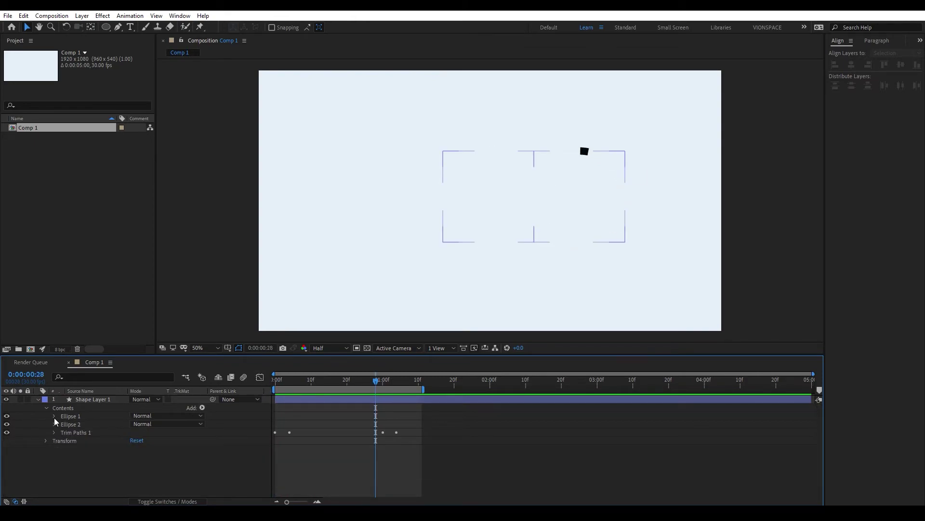
Step: Convert Ellipse 1's Ellipse Path to a Bezier path with the playhead at frame 4
{"action": "left_click", "coordinate": [296, 382]}
{"action": "left_click_drag", "start_coordinate": [296, 383], "coordinate": [290, 383]}
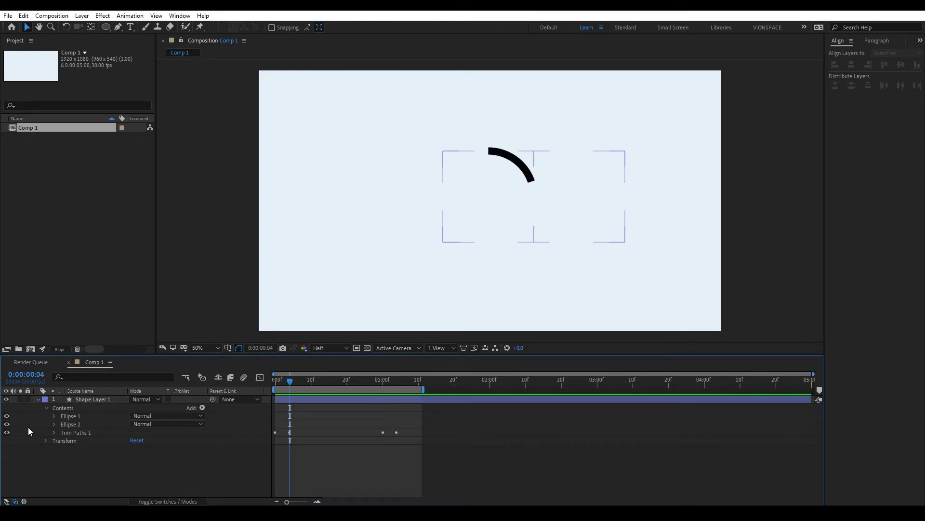
{"action": "left_click", "coordinate": [54, 416]}
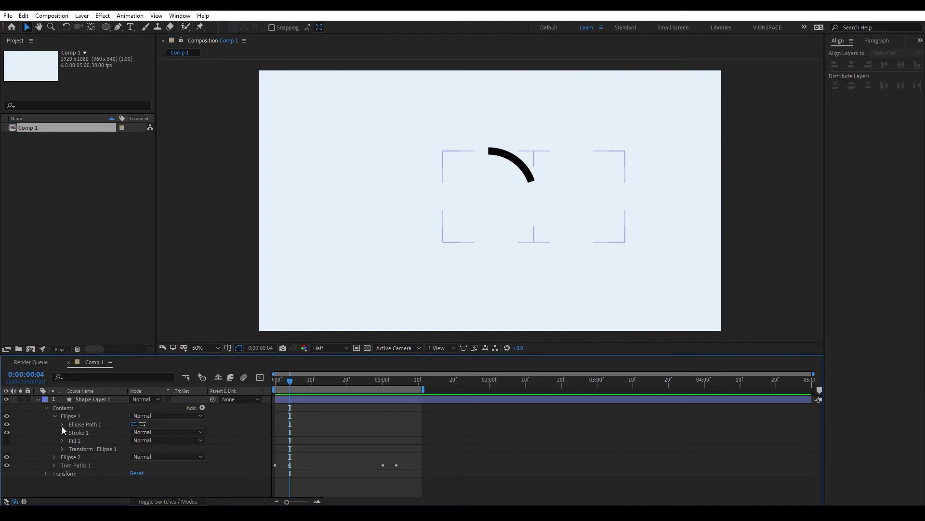
{"action": "left_click", "coordinate": [62, 425]}
{"action": "left_click", "coordinate": [63, 424]}
{"action": "left_click", "coordinate": [83, 424]}
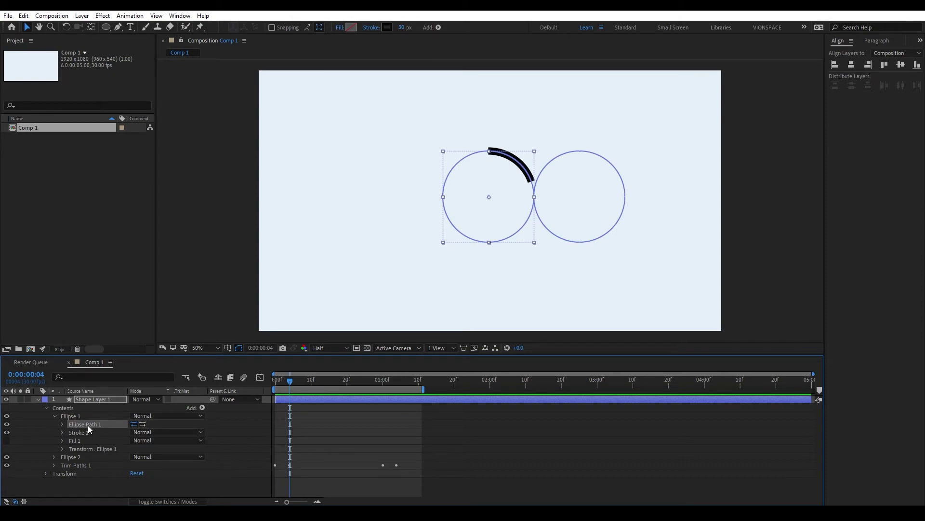
{"action": "right_click", "coordinate": [87, 426]}
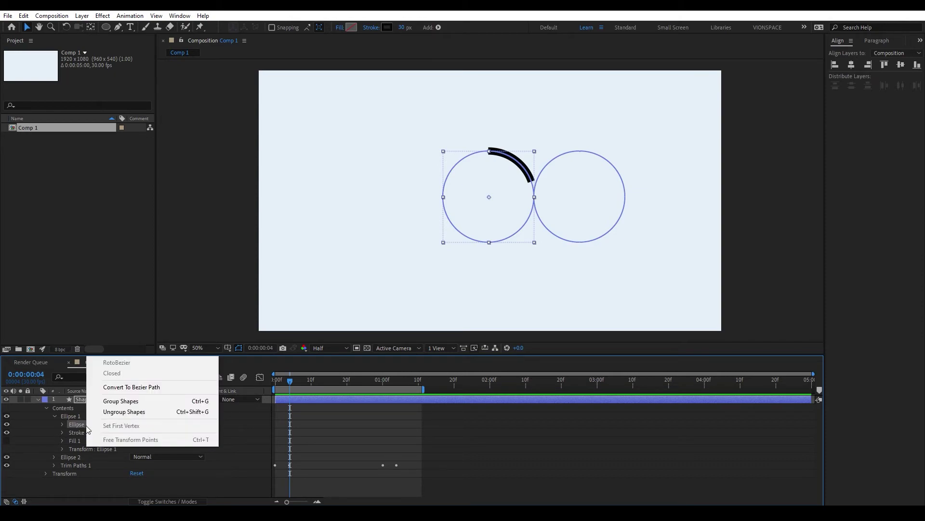
{"action": "left_click", "coordinate": [133, 389]}
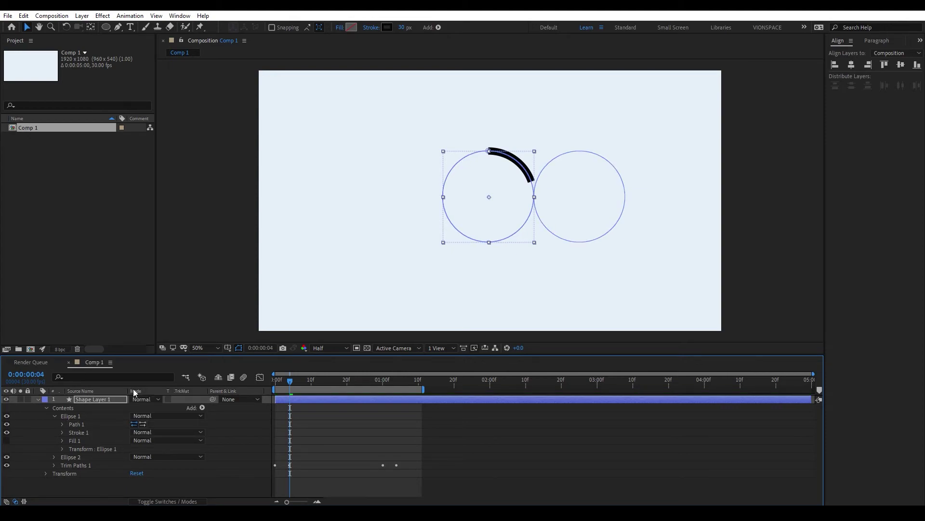
Step: Convert Ellipse 2's Ellipse Path to a Bezier path
{"action": "left_click", "coordinate": [54, 457]}
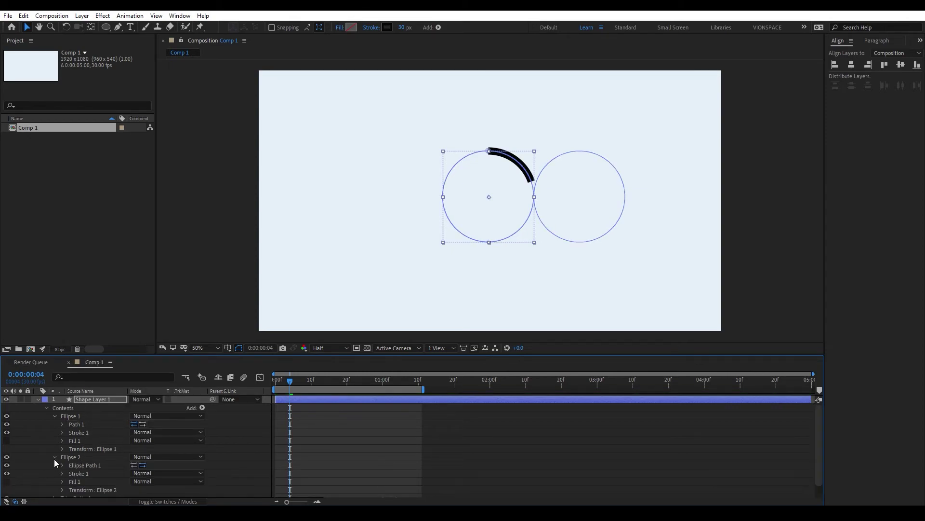
{"action": "left_click", "coordinate": [85, 464]}
{"action": "right_click", "coordinate": [86, 465]}
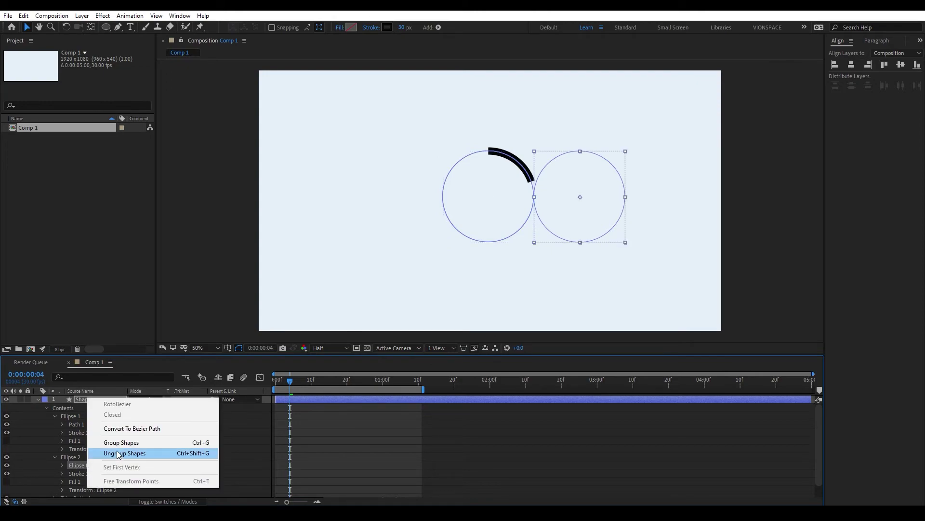
{"action": "left_click", "coordinate": [123, 429]}
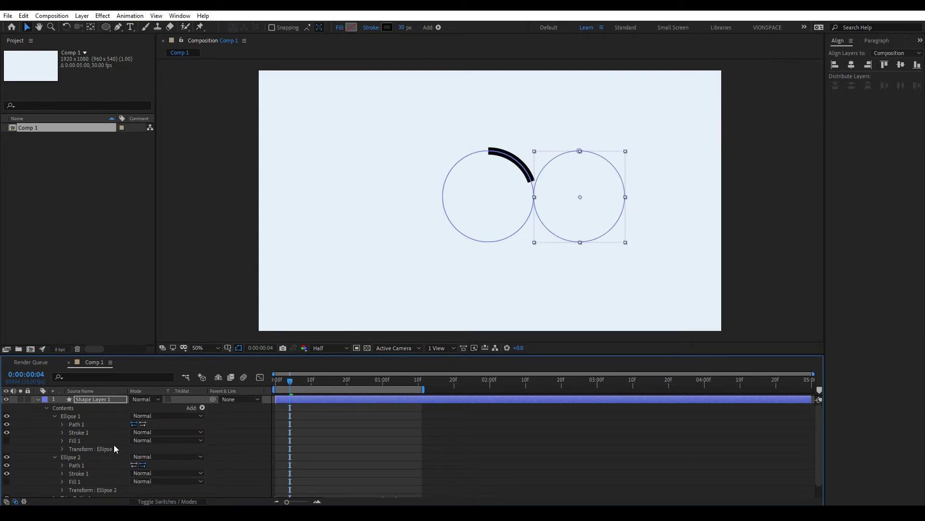
Step: Make the point of Ellipse 1's path that touches the other circle its first vertex, with the playhead at the first frame
{"action": "left_click", "coordinate": [81, 427]}
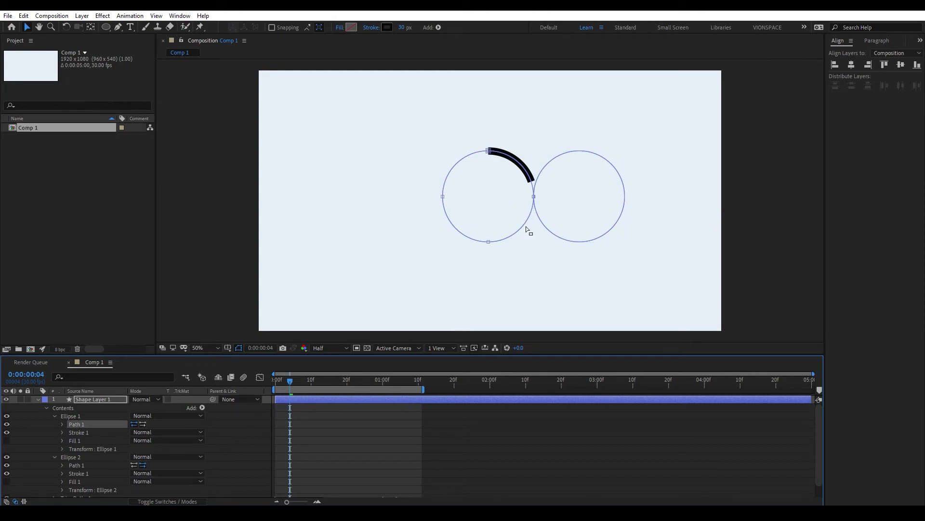
{"action": "left_click_drag", "start_coordinate": [291, 381], "coordinate": [265, 389]}
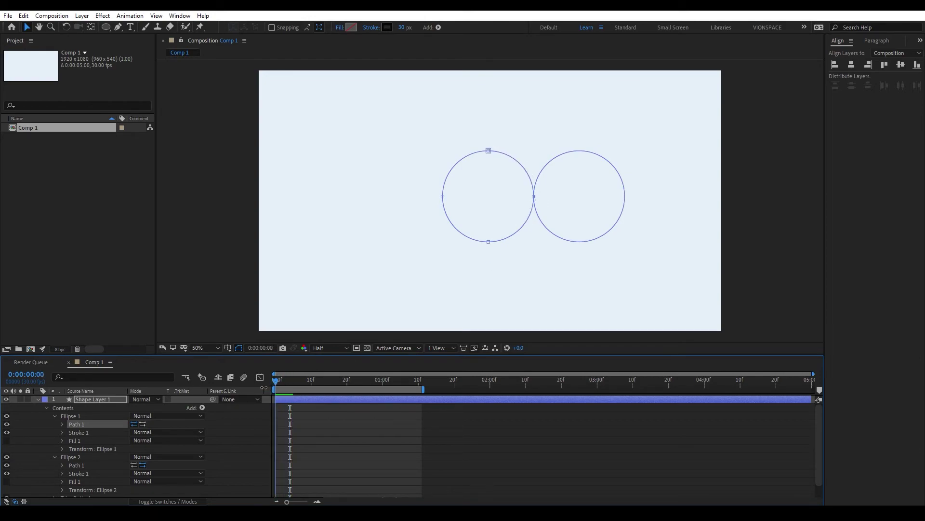
{"action": "left_click", "coordinate": [534, 197]}
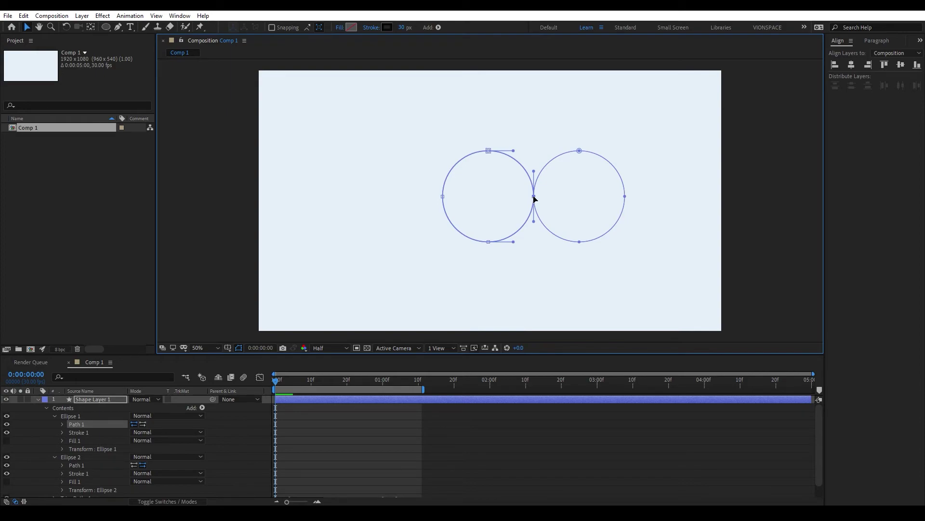
{"action": "right_click", "coordinate": [535, 199]}
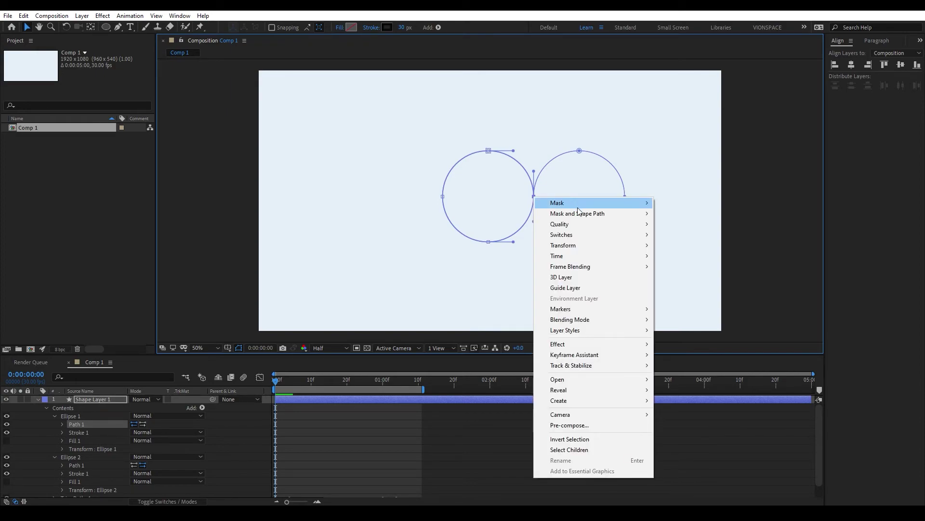
{"action": "mouse_move", "coordinate": [583, 213]}
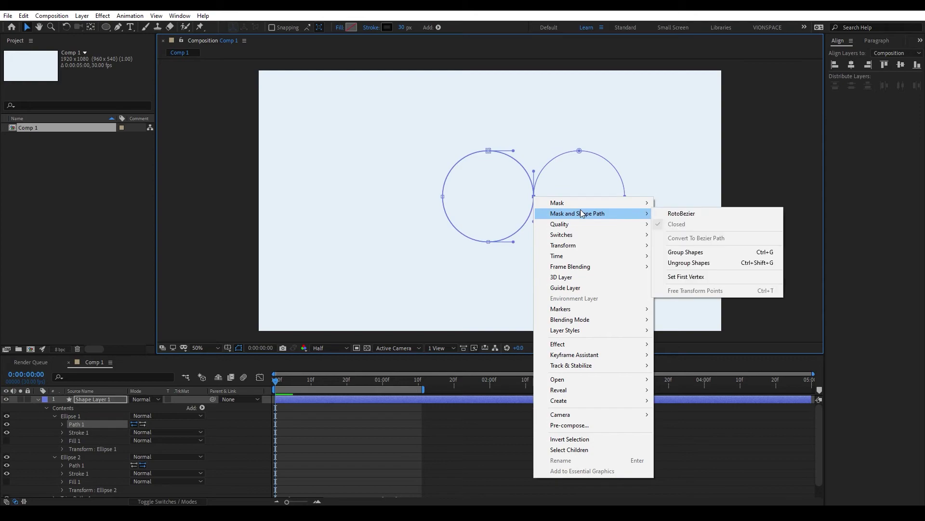
{"action": "left_click", "coordinate": [697, 278]}
{"action": "left_click_drag", "start_coordinate": [290, 384], "coordinate": [266, 390]}
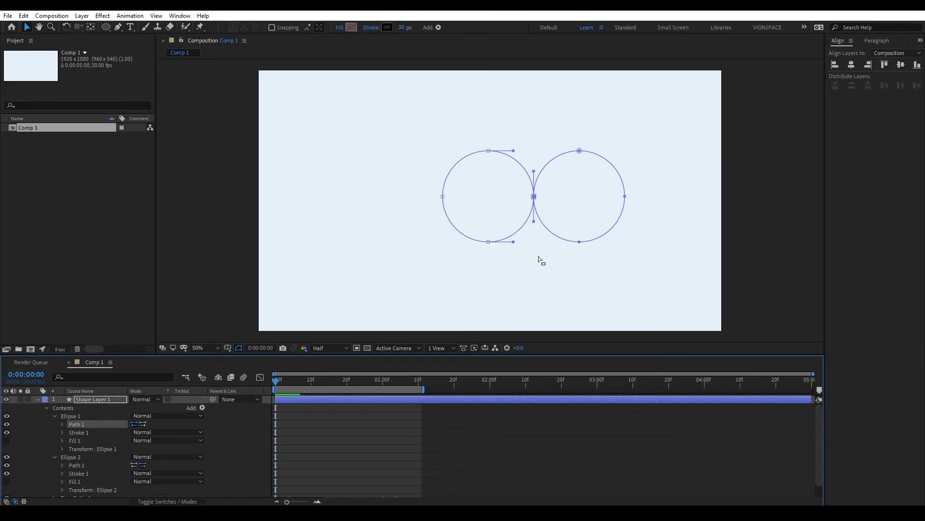
Step: With the playhead at frame 27, make the point of Ellipse 2's path that touches Ellipse 1 its first vertex
{"action": "mouse_move", "coordinate": [270, 385]}
{"action": "left_mouse_down"}
{"action": "mouse_move", "coordinate": [287, 390]}
{"action": "mouse_move", "coordinate": [258, 394]}
{"action": "mouse_move", "coordinate": [289, 382]}
{"action": "mouse_move", "coordinate": [371, 383]}
{"action": "left_mouse_up"}
{"action": "key", "text": "space"}
{"action": "key", "text": "space"}
{"action": "scroll", "coordinate": [241, 444], "scroll_direction": "down", "scroll_amount": 1}
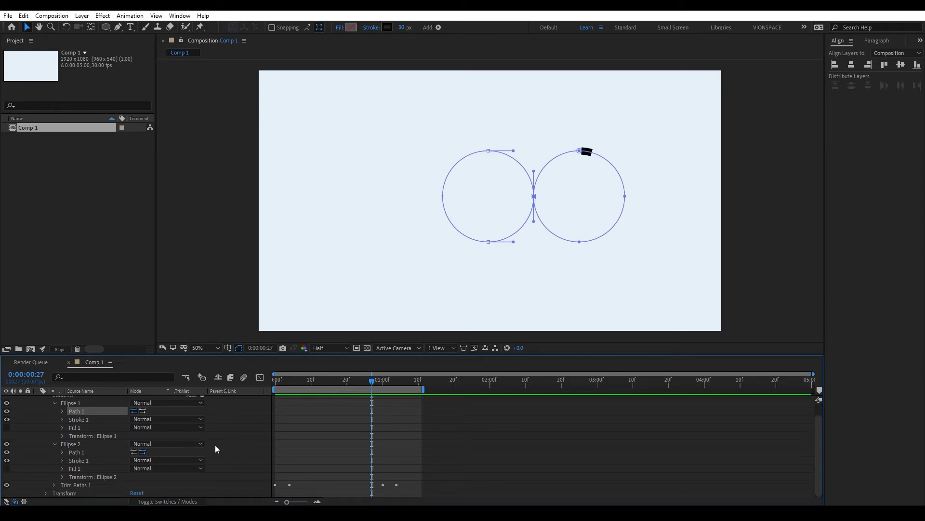
{"action": "left_click", "coordinate": [77, 453]}
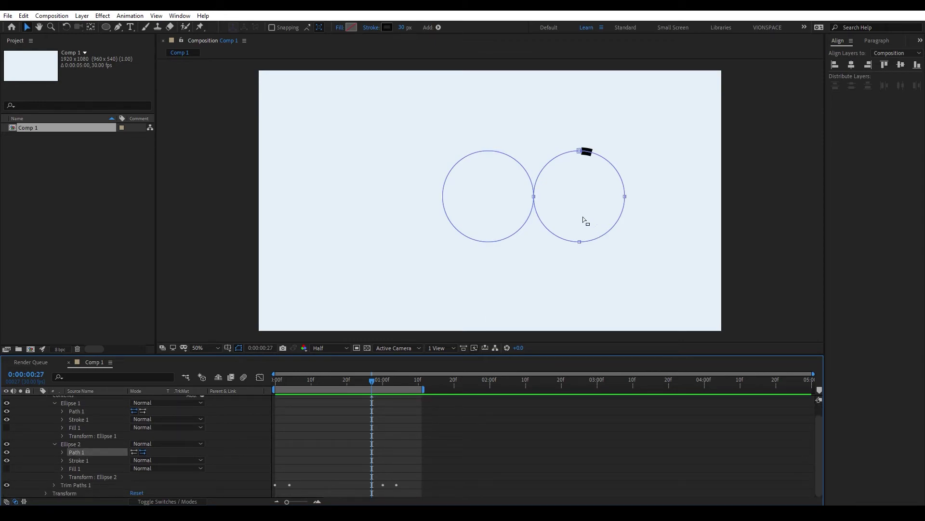
{"action": "left_click", "coordinate": [534, 196]}
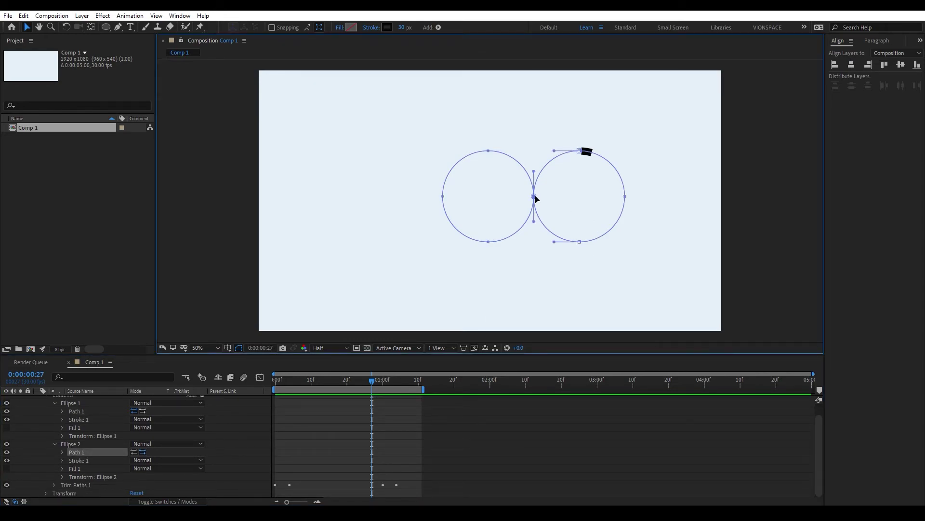
{"action": "right_click", "coordinate": [535, 198]}
{"action": "mouse_move", "coordinate": [568, 215]}
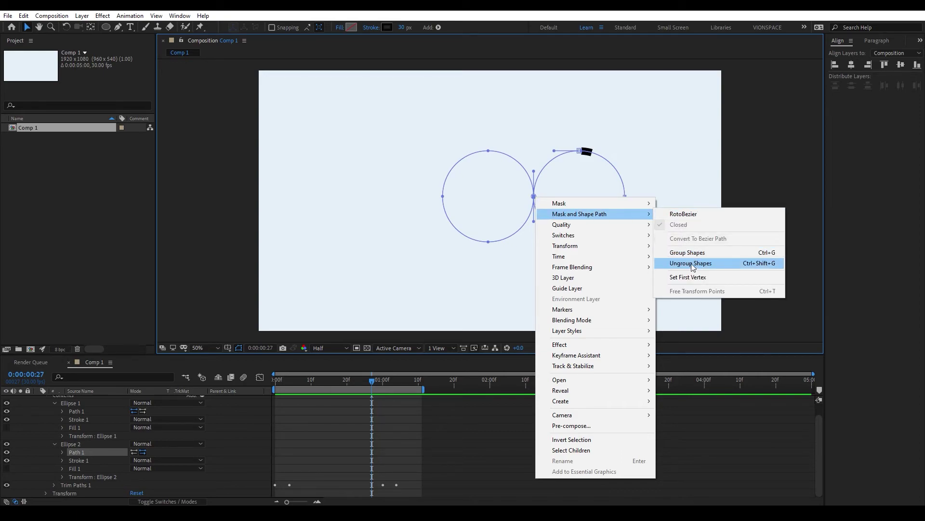
{"action": "left_click", "coordinate": [691, 277]}
Step: Scrub and preview the stroke's transition between the two circles from the first frame
{"action": "mouse_move", "coordinate": [296, 380]}
{"action": "left_mouse_down"}
{"action": "mouse_move", "coordinate": [288, 381]}
{"action": "mouse_move", "coordinate": [345, 379]}
{"action": "left_mouse_up"}
{"action": "key", "text": "Home"}
{"action": "left_click", "coordinate": [522, 434]}
{"action": "key", "text": "space"}
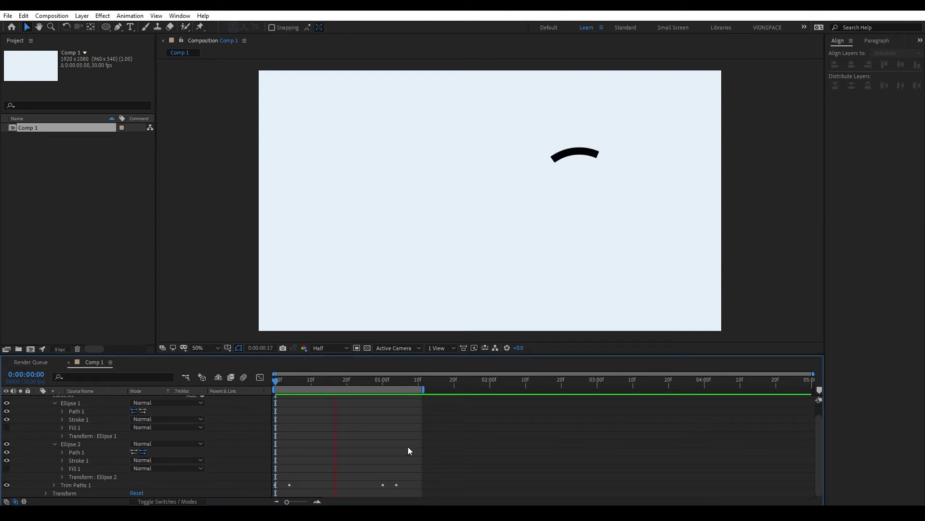
{"action": "key", "text": "space"}
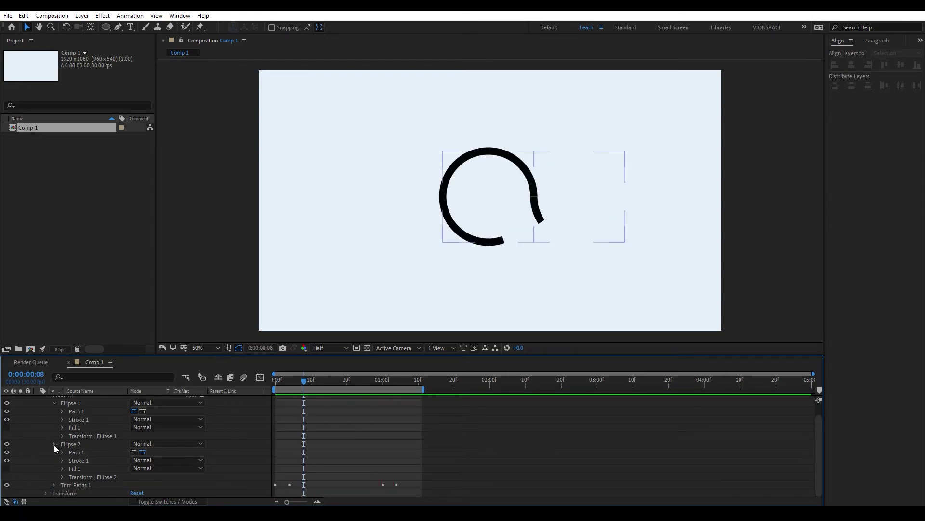
Step: Collapse both ellipse groups, expand Trim Paths 1 and delete its Start and End keyframes with the playhead at frame 4
{"action": "left_click", "coordinate": [54, 443]}
{"action": "left_click", "coordinate": [54, 416]}
{"action": "left_click", "coordinate": [55, 432]}
{"action": "key", "text": "j"}
{"action": "left_click_drag", "start_coordinate": [439, 442], "coordinate": [258, 471]}
{"action": "key", "text": "Delete"}
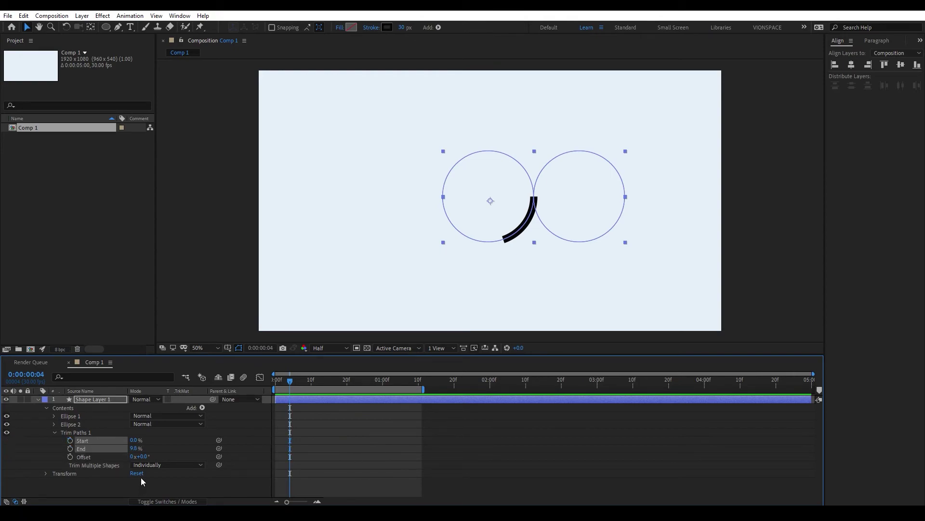
Step: Try out the Trim Paths Offset, then reset it to 0° and keyframe it at the first frame
{"action": "mouse_move", "coordinate": [144, 457]}
{"action": "left_mouse_down"}
{"action": "mouse_move", "coordinate": [440, 463]}
{"action": "mouse_move", "coordinate": [589, 453]}
{"action": "mouse_move", "coordinate": [241, 459]}
{"action": "mouse_move", "coordinate": [574, 454]}
{"action": "mouse_move", "coordinate": [501, 478]}
{"action": "mouse_move", "coordinate": [314, 458]}
{"action": "mouse_move", "coordinate": [280, 408]}
{"action": "left_mouse_up"}
{"action": "left_click_drag", "start_coordinate": [293, 374], "coordinate": [271, 383]}
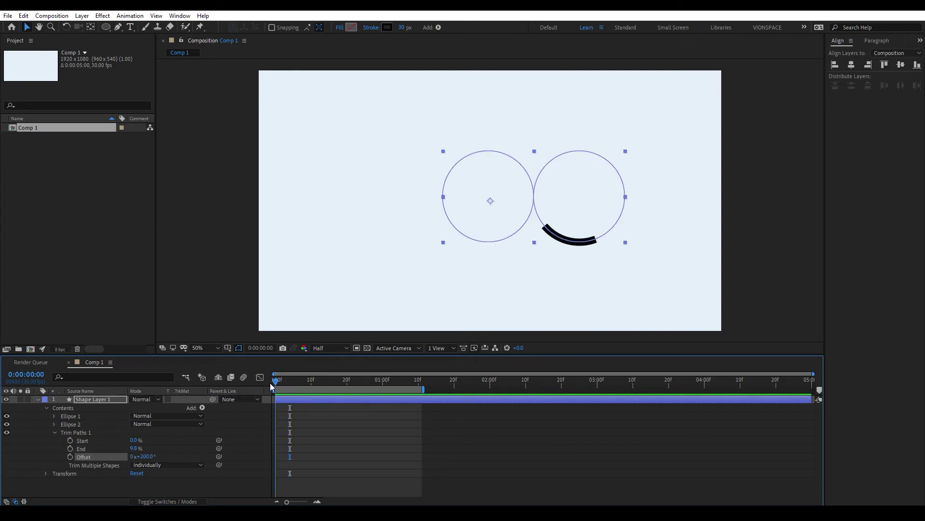
{"action": "left_click", "coordinate": [146, 456]}
{"action": "type", "text": "0"}
{"action": "key", "text": "Return"}
{"action": "left_click", "coordinate": [70, 456]}
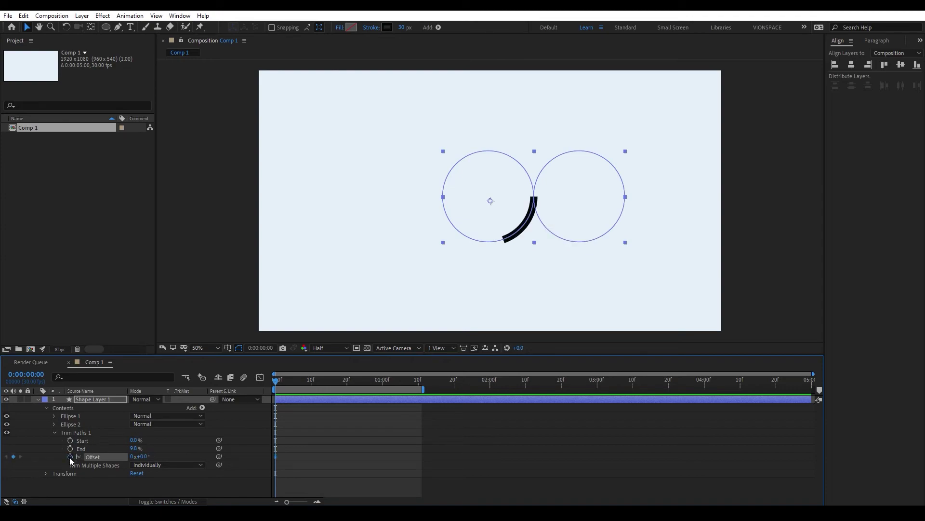
Step: Keyframe an increased Trim Paths Offset near the end of the work area and preview the animation from the first frame
{"action": "left_click", "coordinate": [411, 379]}
{"action": "left_click_drag", "start_coordinate": [141, 456], "coordinate": [349, 443]}
{"action": "left_click_drag", "start_coordinate": [305, 378], "coordinate": [261, 384]}
{"action": "key", "text": "space"}
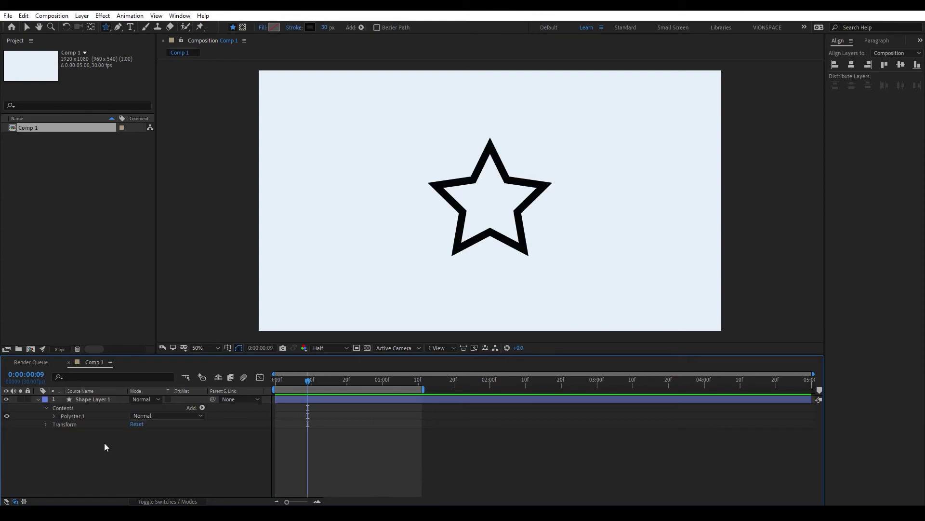
Step: Add a Twist operator to the star's shape layer and set its Angle to 229
{"action": "left_click", "coordinate": [202, 408]}
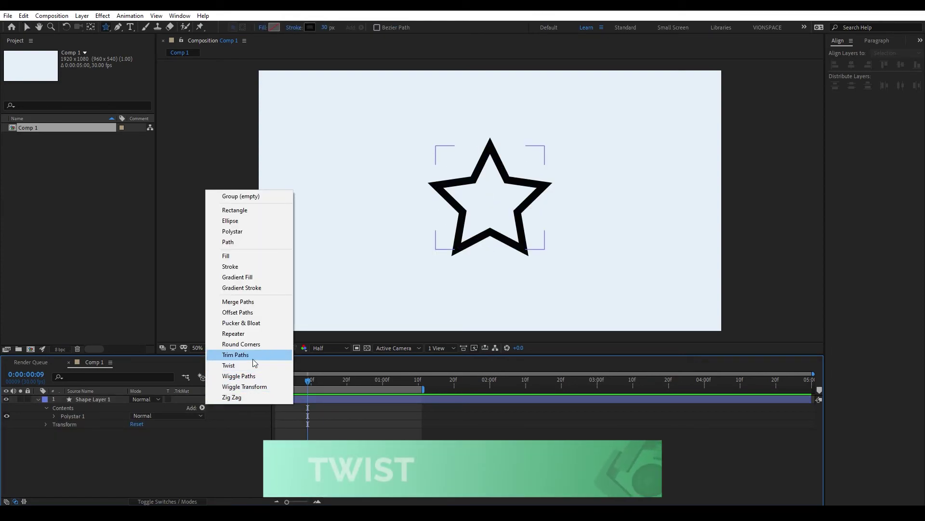
{"action": "left_click", "coordinate": [229, 366]}
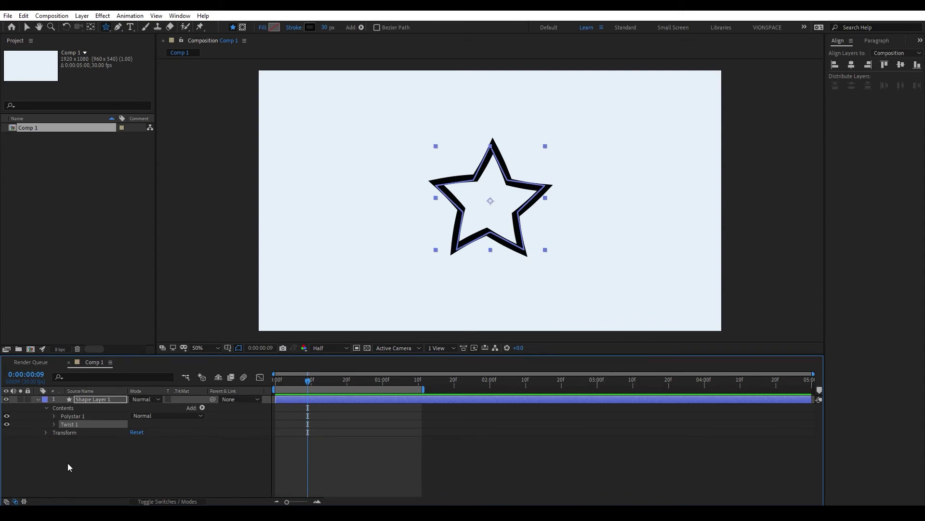
{"action": "left_click", "coordinate": [53, 424]}
{"action": "left_click_drag", "start_coordinate": [133, 431], "coordinate": [253, 445]}
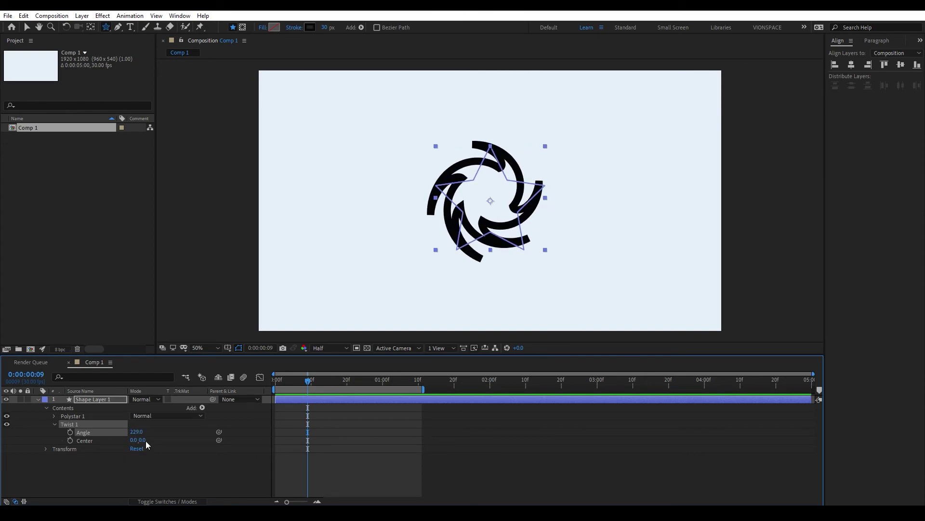
Step: Adjust the vertical Center value and the Angle of Twist 1, then deselect the star layer
{"action": "mouse_move", "coordinate": [144, 440]}
{"action": "left_mouse_down"}
{"action": "mouse_move", "coordinate": [97, 456]}
{"action": "mouse_move", "coordinate": [135, 440]}
{"action": "mouse_move", "coordinate": [120, 471]}
{"action": "left_mouse_up"}
{"action": "mouse_move", "coordinate": [137, 432]}
{"action": "left_mouse_down"}
{"action": "mouse_move", "coordinate": [109, 438]}
{"action": "mouse_move", "coordinate": [217, 453]}
{"action": "left_mouse_up"}
{"action": "left_click", "coordinate": [107, 476]}
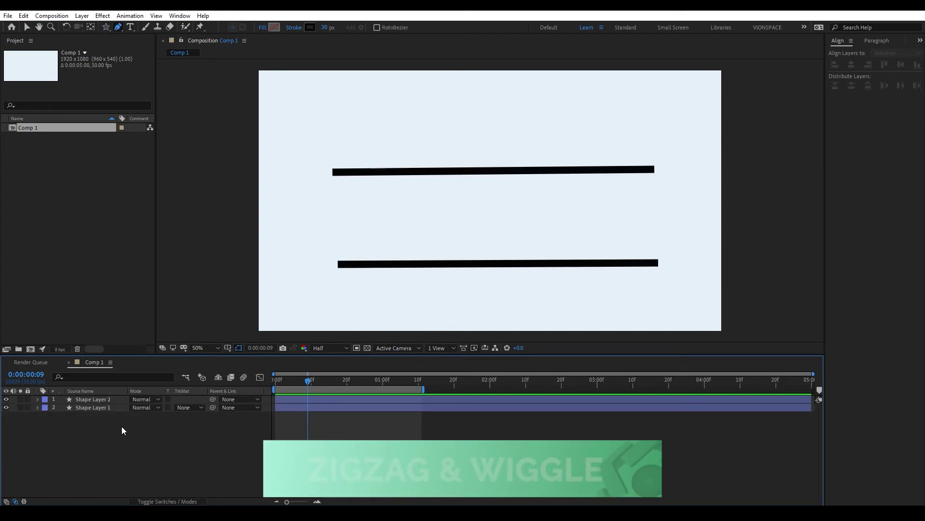
Step: Move the anchor points of Shape Layer 2 and Shape Layer 1 onto the midpoints of their lines
{"action": "left_click", "coordinate": [102, 400]}
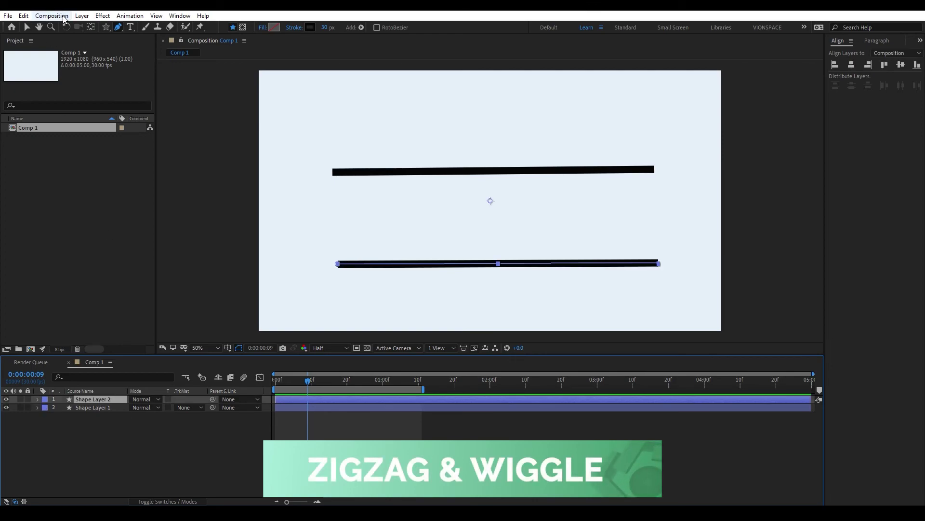
{"action": "left_click", "coordinate": [90, 27]}
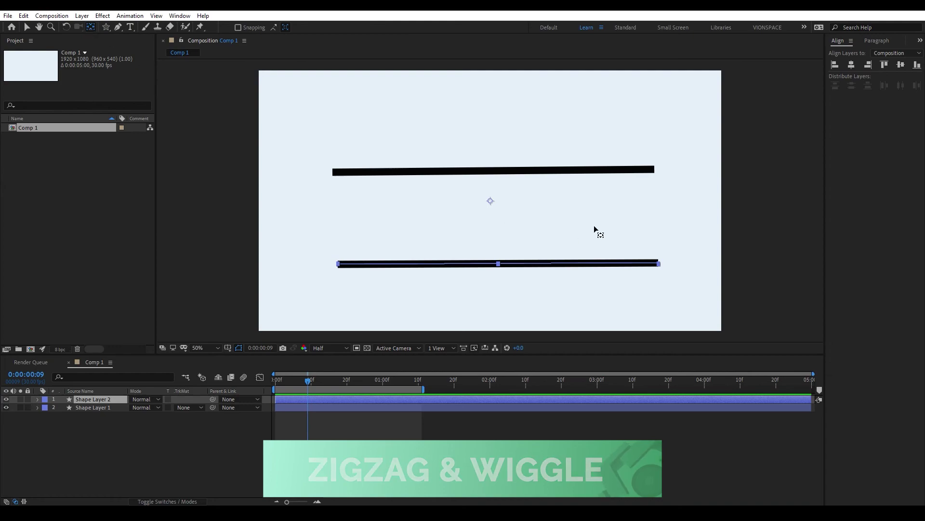
{"action": "left_click_drag", "start_coordinate": [490, 200], "coordinate": [496, 239]}
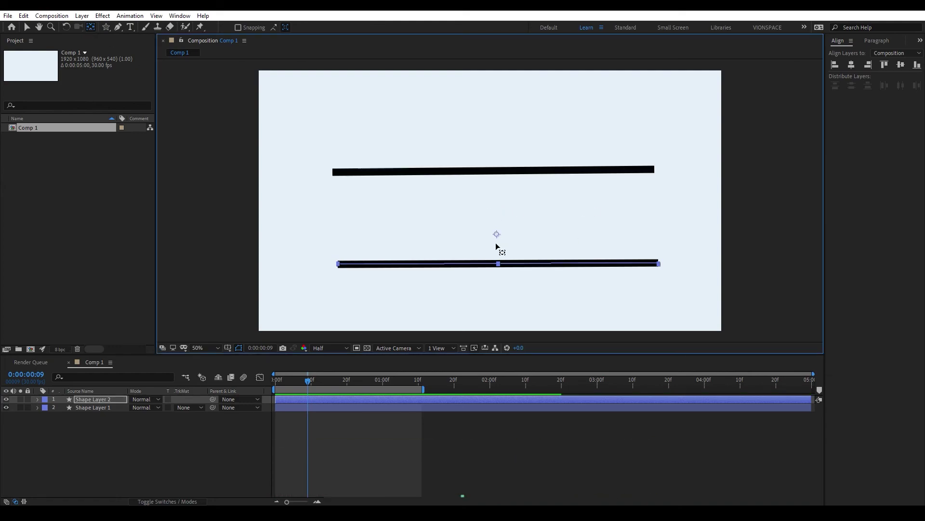
{"action": "left_click", "coordinate": [85, 408]}
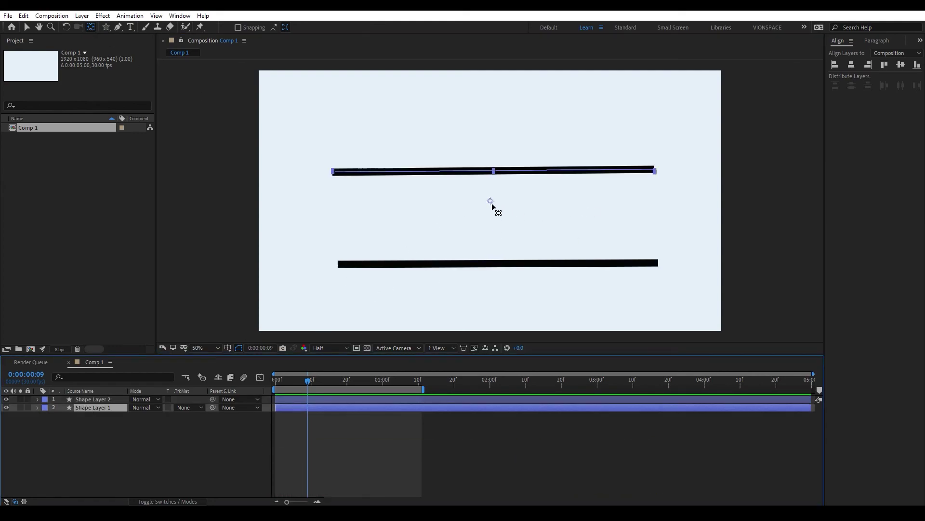
{"action": "left_click_drag", "start_coordinate": [490, 200], "coordinate": [494, 171]}
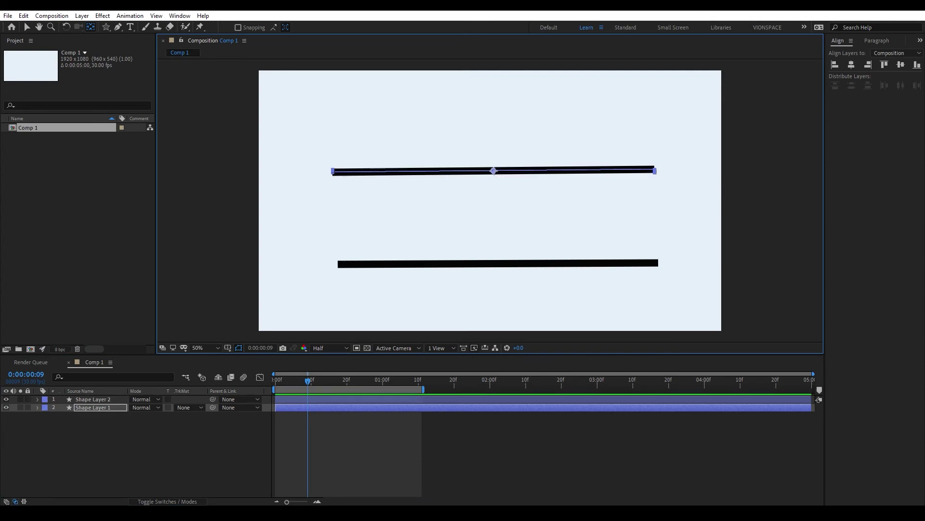
{"action": "left_click", "coordinate": [98, 421]}
Step: Move Shape Layer 1 above Shape Layer 2 and rename it Zigzag
{"action": "left_click", "coordinate": [91, 400]}
{"action": "left_click", "coordinate": [90, 406]}
{"action": "left_click_drag", "start_coordinate": [91, 406], "coordinate": [90, 397]}
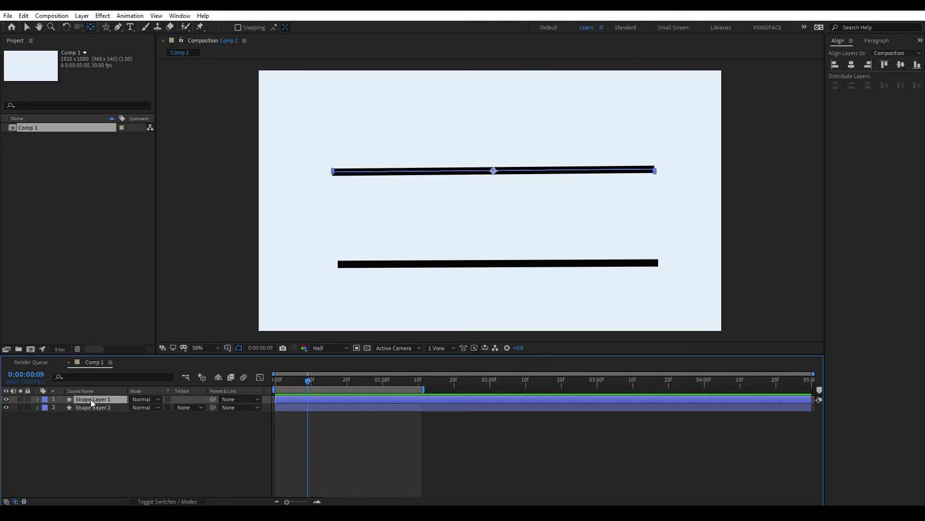
{"action": "key", "text": "Return"}
{"action": "type", "text": "Zigzag"}
{"action": "key", "text": "Return"}
Step: Rename Shape Layer 2 as Wigle and deselect it
{"action": "left_click", "coordinate": [100, 407]}
{"action": "key", "text": "Return"}
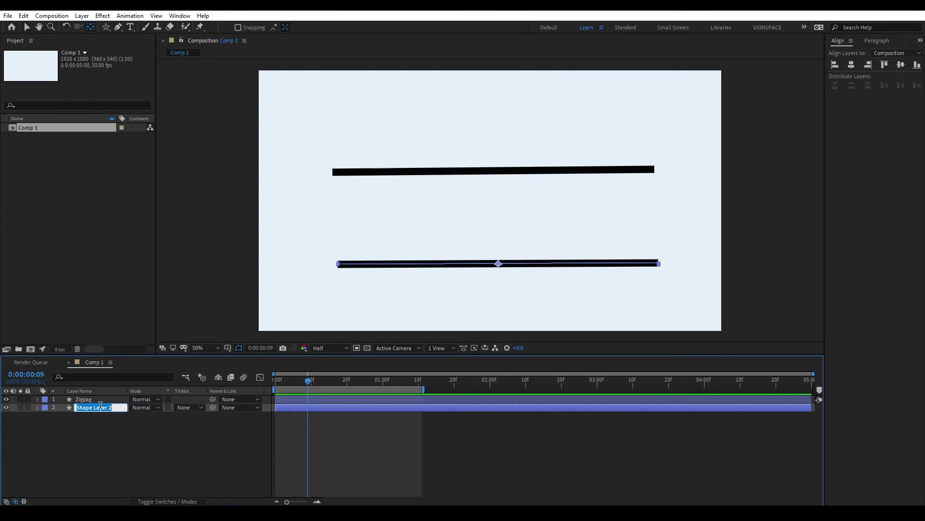
{"action": "type", "text": "Wigle Pat"}
{"action": "key", "text": "BackSpace"}
{"action": "key", "text": "BackSpace"}
{"action": "key", "text": "BackSpace"}
{"action": "key", "text": "BackSpace"}
{"action": "key", "text": "Return"}
{"action": "left_click", "coordinate": [185, 465]}
Step: Add a Zig Zag operator to the Zigzag layer with Size 95 and Ridges per segment 9
{"action": "left_click", "coordinate": [37, 399]}
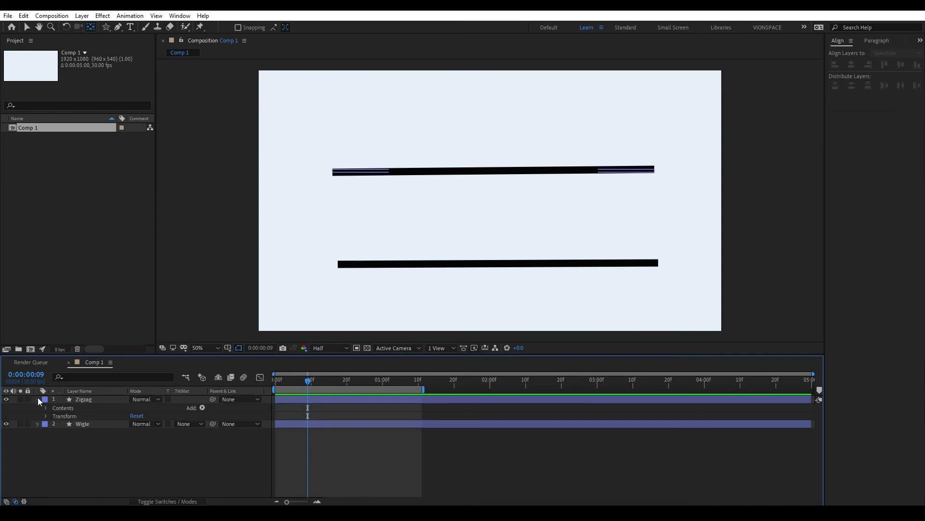
{"action": "left_click", "coordinate": [202, 408]}
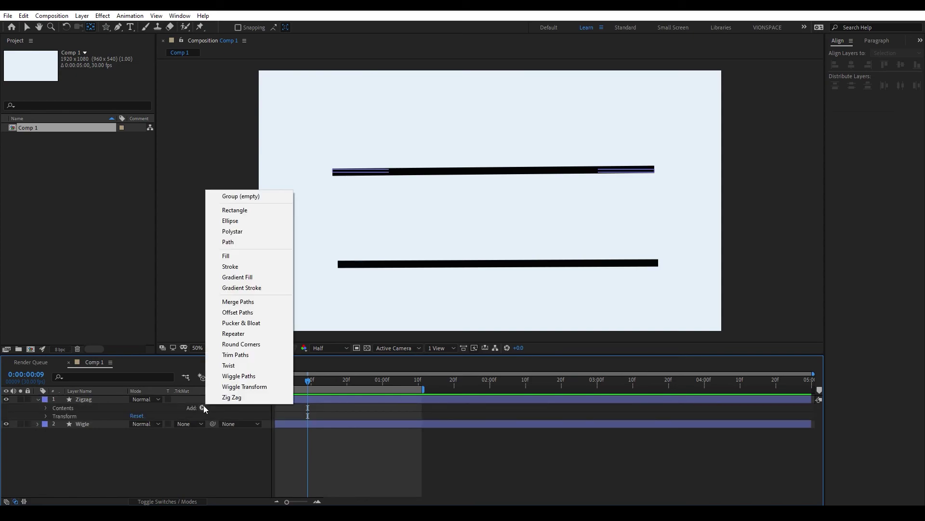
{"action": "left_click", "coordinate": [227, 396]}
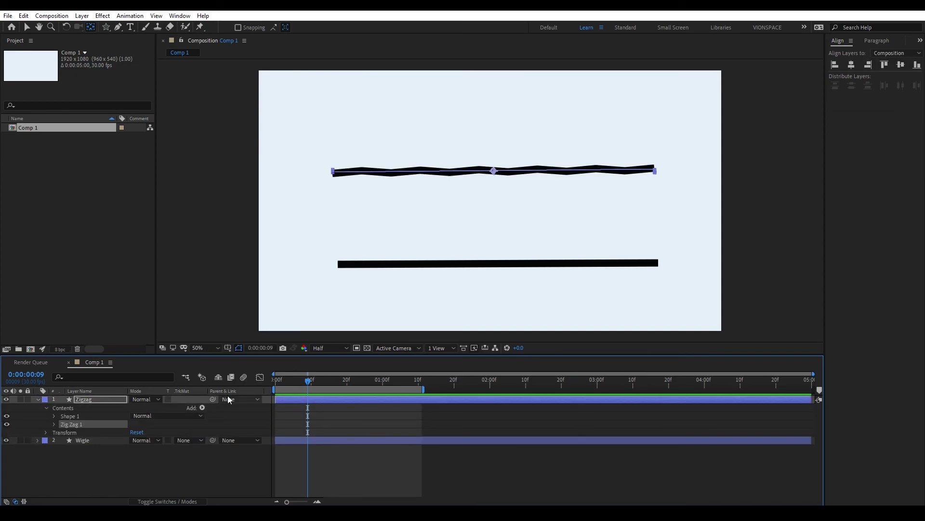
{"action": "left_click", "coordinate": [53, 424]}
{"action": "mouse_move", "coordinate": [140, 430]}
{"action": "left_mouse_down"}
{"action": "mouse_move", "coordinate": [181, 435]}
{"action": "mouse_move", "coordinate": [134, 441]}
{"action": "left_mouse_up"}
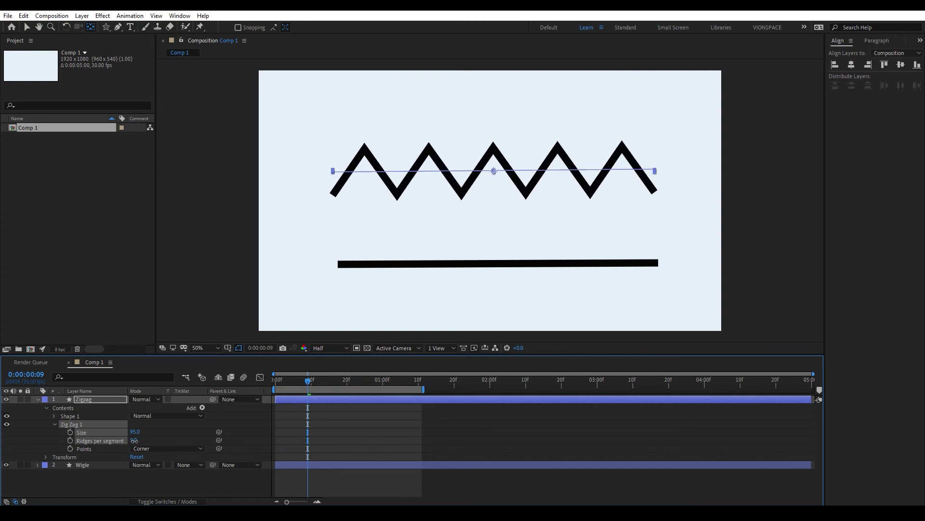
Step: Compare the Smooth and Corner Points options of Zig Zag 1, ending on Corner
{"action": "left_click", "coordinate": [162, 453]}
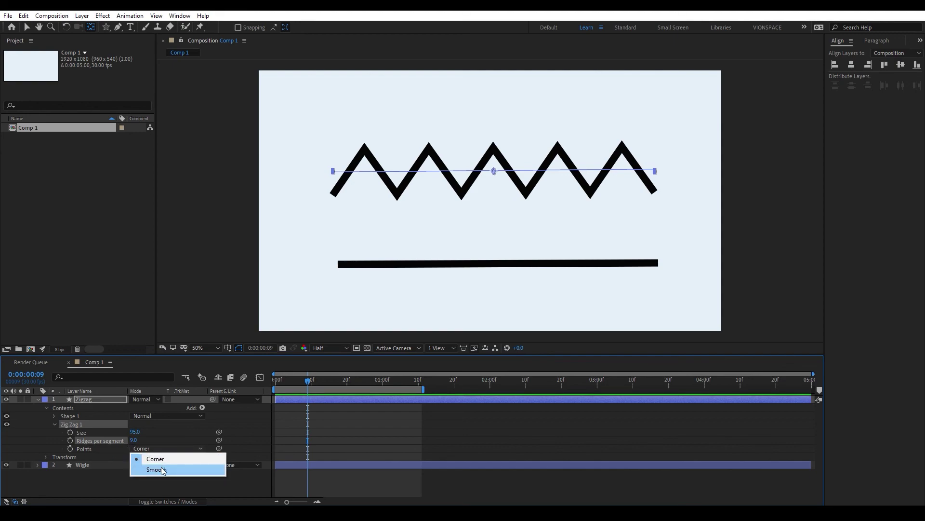
{"action": "left_click", "coordinate": [161, 466]}
{"action": "left_click", "coordinate": [150, 448]}
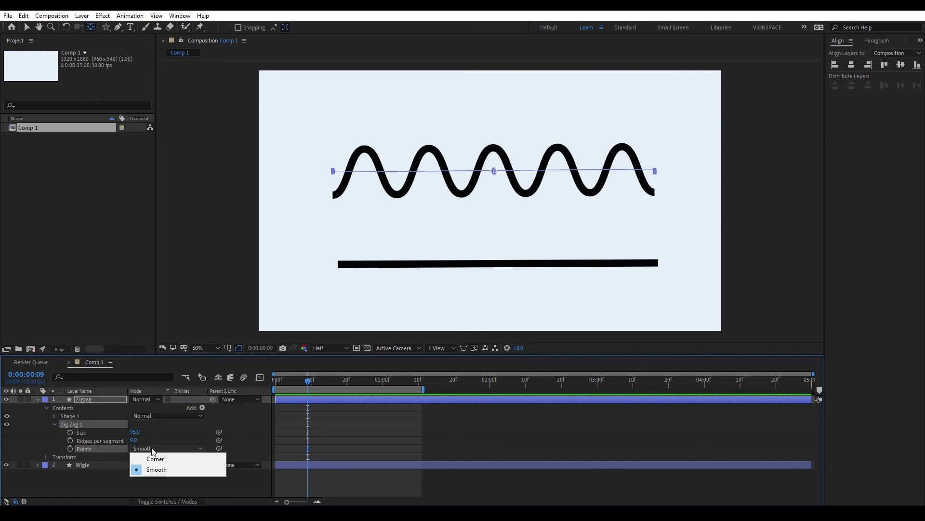
{"action": "left_click", "coordinate": [153, 460]}
{"action": "left_click", "coordinate": [154, 448]}
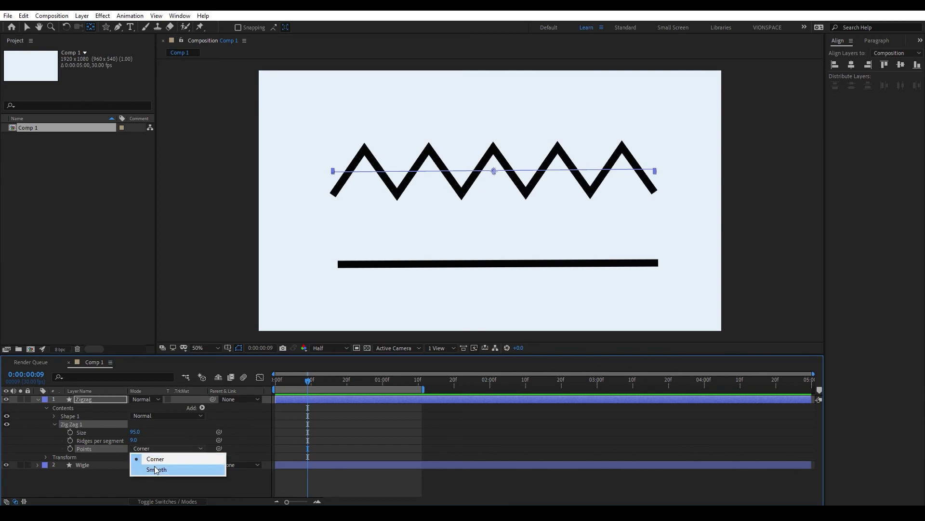
{"action": "left_click", "coordinate": [155, 466]}
{"action": "left_click", "coordinate": [154, 448]}
{"action": "left_click", "coordinate": [155, 459]}
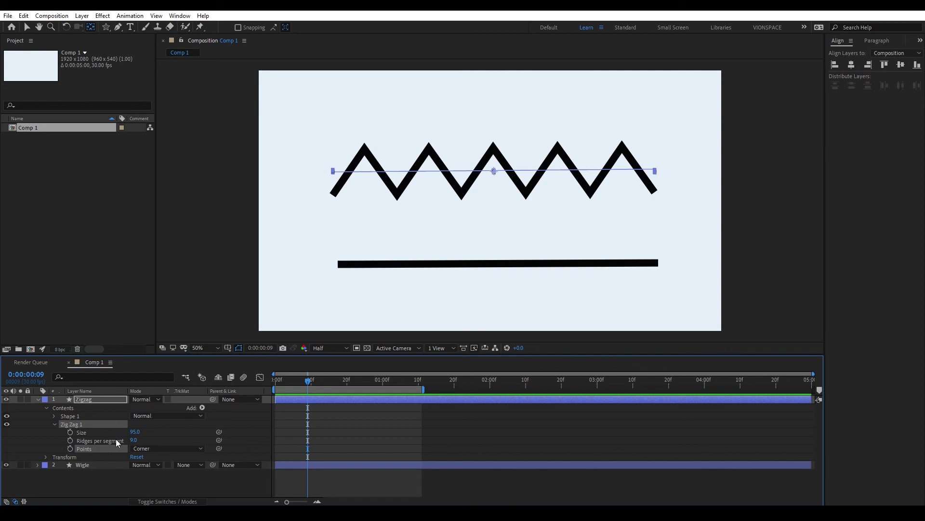
Step: Add a Wiggle Paths operator to the Wigle layer with Size 280 and Detail 71
{"action": "left_click", "coordinate": [38, 464]}
{"action": "left_click", "coordinate": [202, 473]}
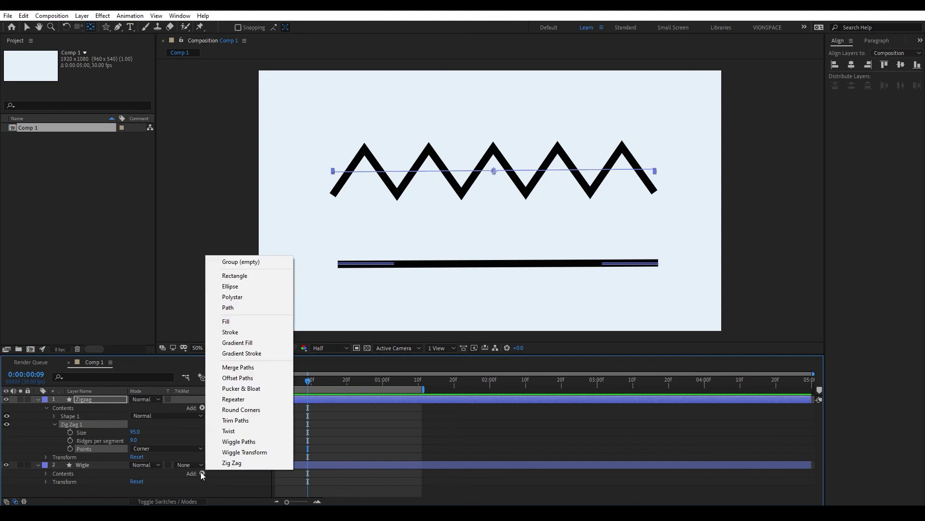
{"action": "left_click", "coordinate": [231, 443]}
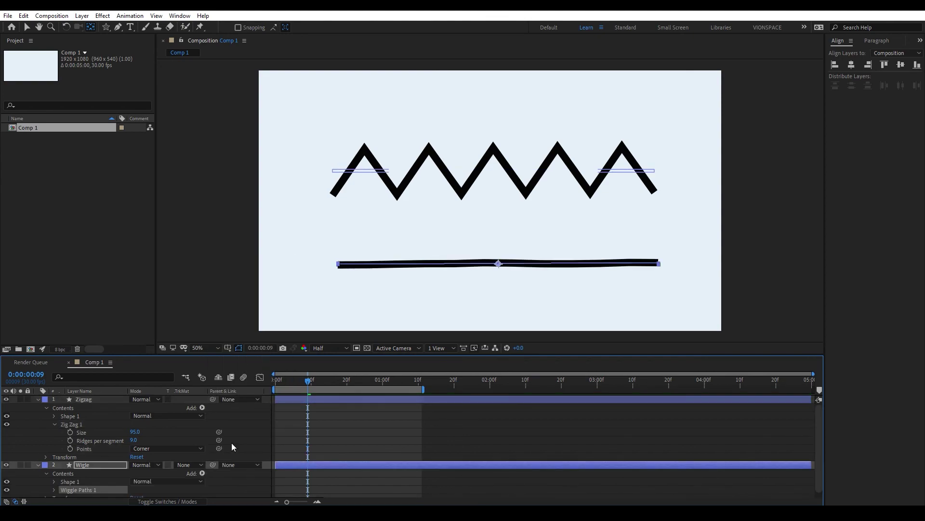
{"action": "left_click", "coordinate": [53, 485]}
{"action": "left_click_drag", "start_coordinate": [135, 435], "coordinate": [261, 427]}
{"action": "left_click_drag", "start_coordinate": [136, 443], "coordinate": [167, 445]}
Step: Play the wiggle animation from the first frame and stop the preview near frame 29
{"action": "left_click_drag", "start_coordinate": [311, 393], "coordinate": [265, 392]}
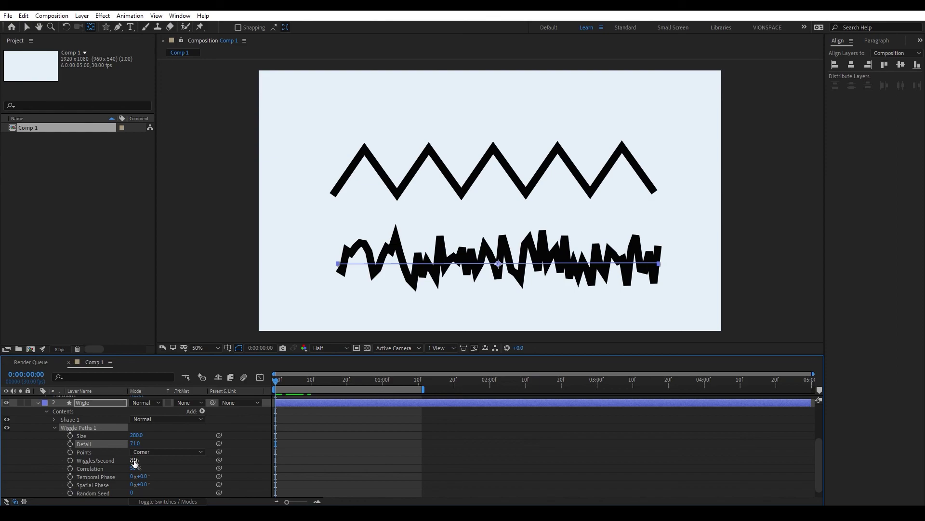
{"action": "key", "text": "space"}
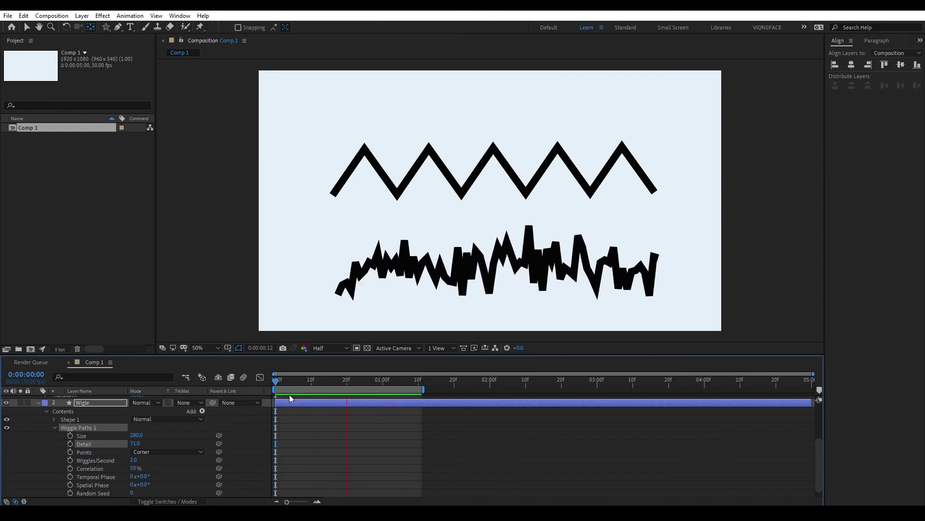
{"action": "key", "text": "space"}
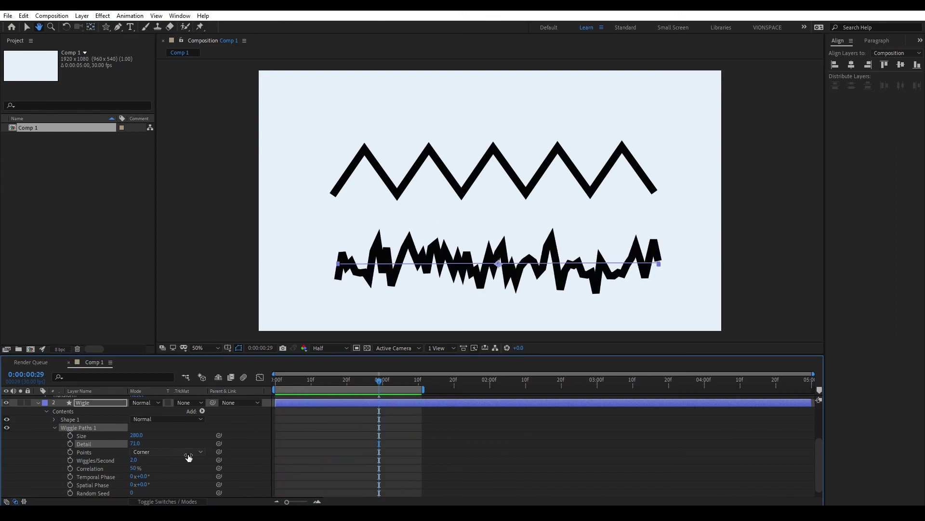
Step: Try Smooth for the Points of Wiggle Paths 1, then return them to Corner
{"action": "left_click", "coordinate": [157, 452]}
{"action": "left_click", "coordinate": [154, 472]}
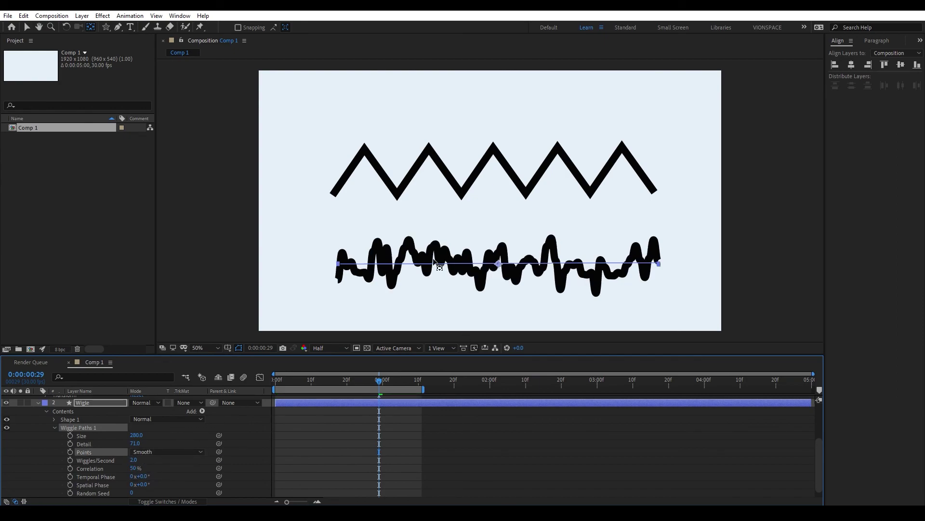
{"action": "left_click", "coordinate": [165, 453]}
{"action": "left_click", "coordinate": [166, 460]}
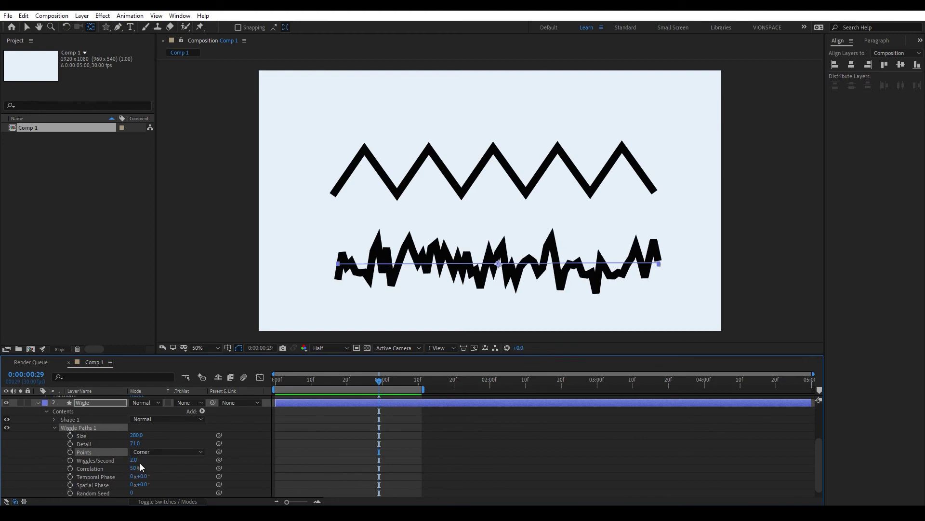
Step: Set the Correlation of Wiggle Paths 1 to 64%, Temporal Phase to 137° and Spatial Phase to 108°
{"action": "left_click_drag", "start_coordinate": [135, 468], "coordinate": [211, 475]}
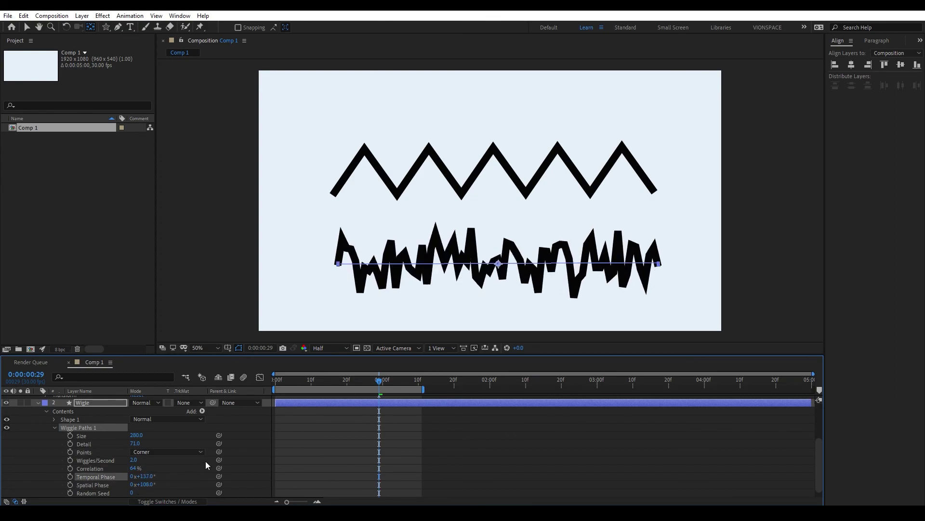